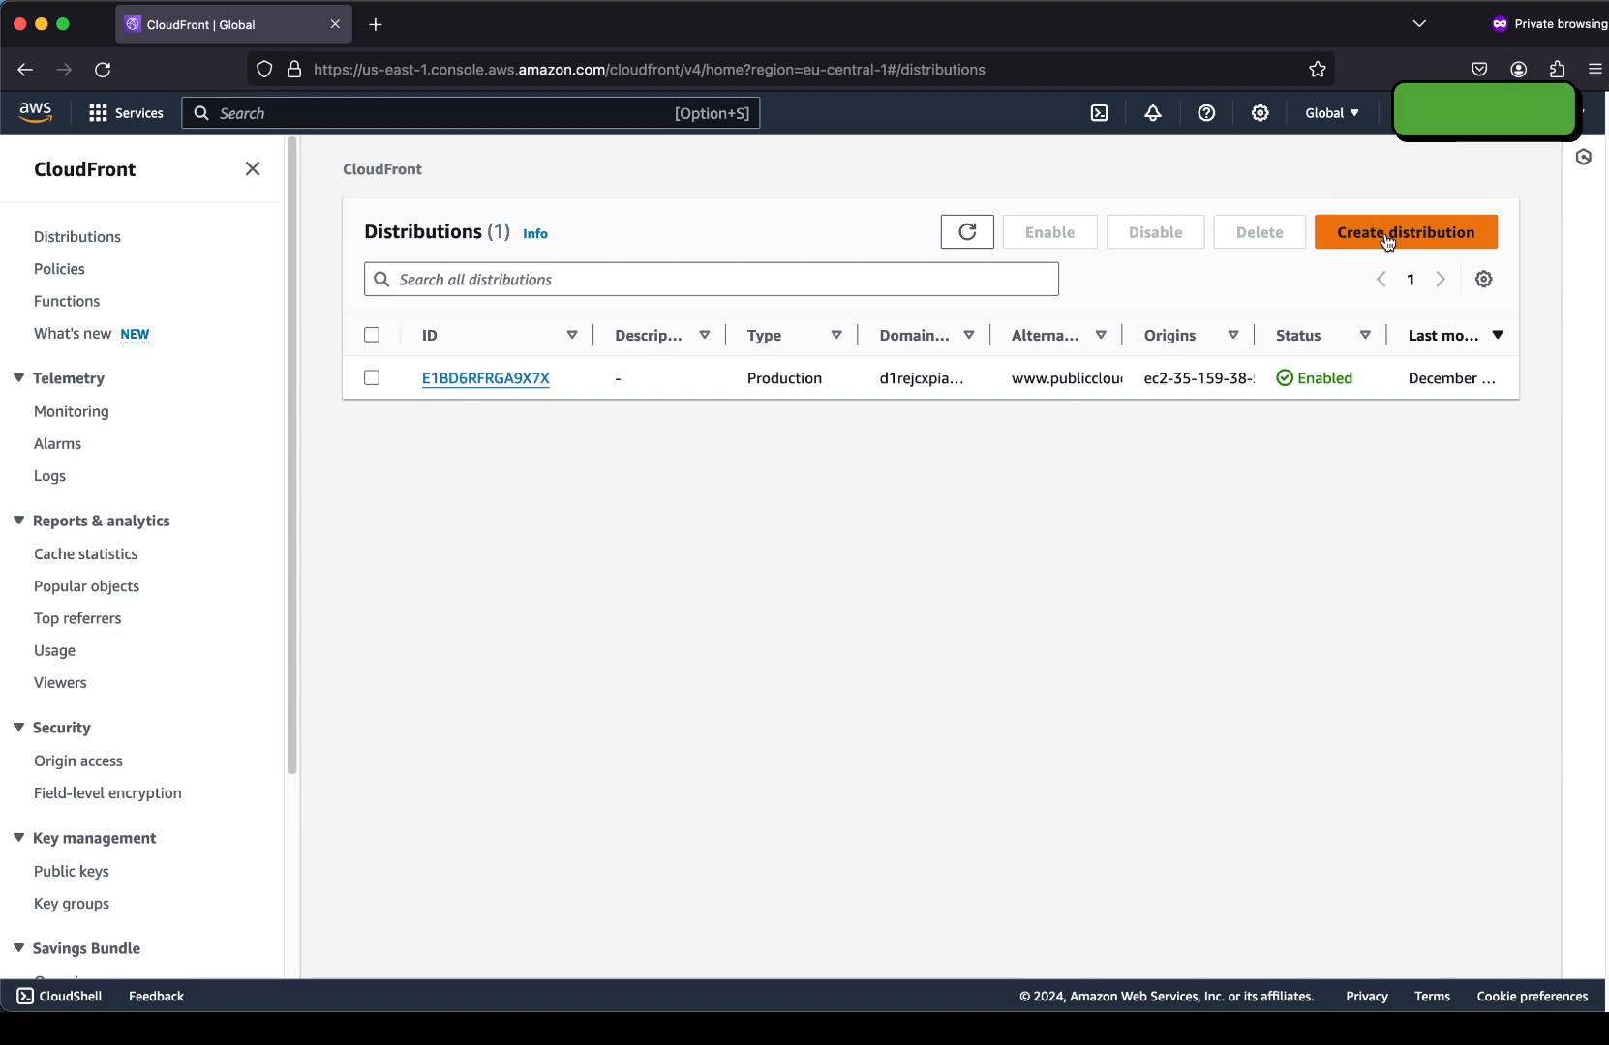
Start a new distribution with the static-assets-for-hosting-99 bucket as origin and origin path /cdn.
click(1388, 241)
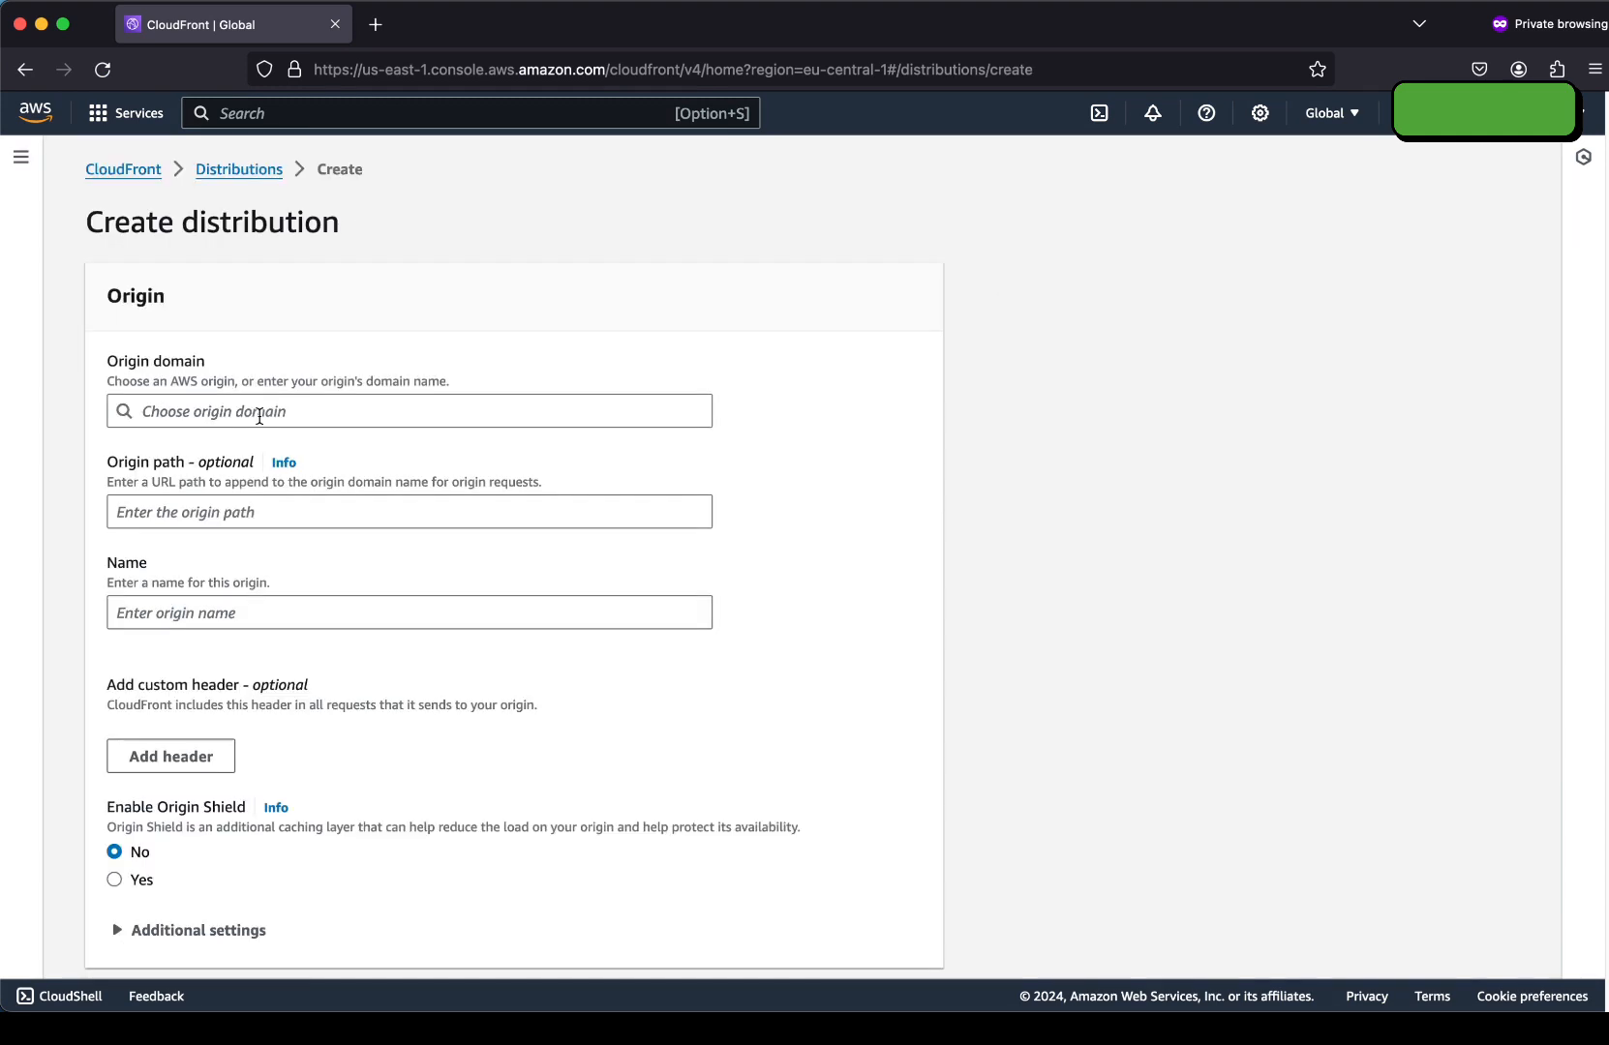
click(259, 414)
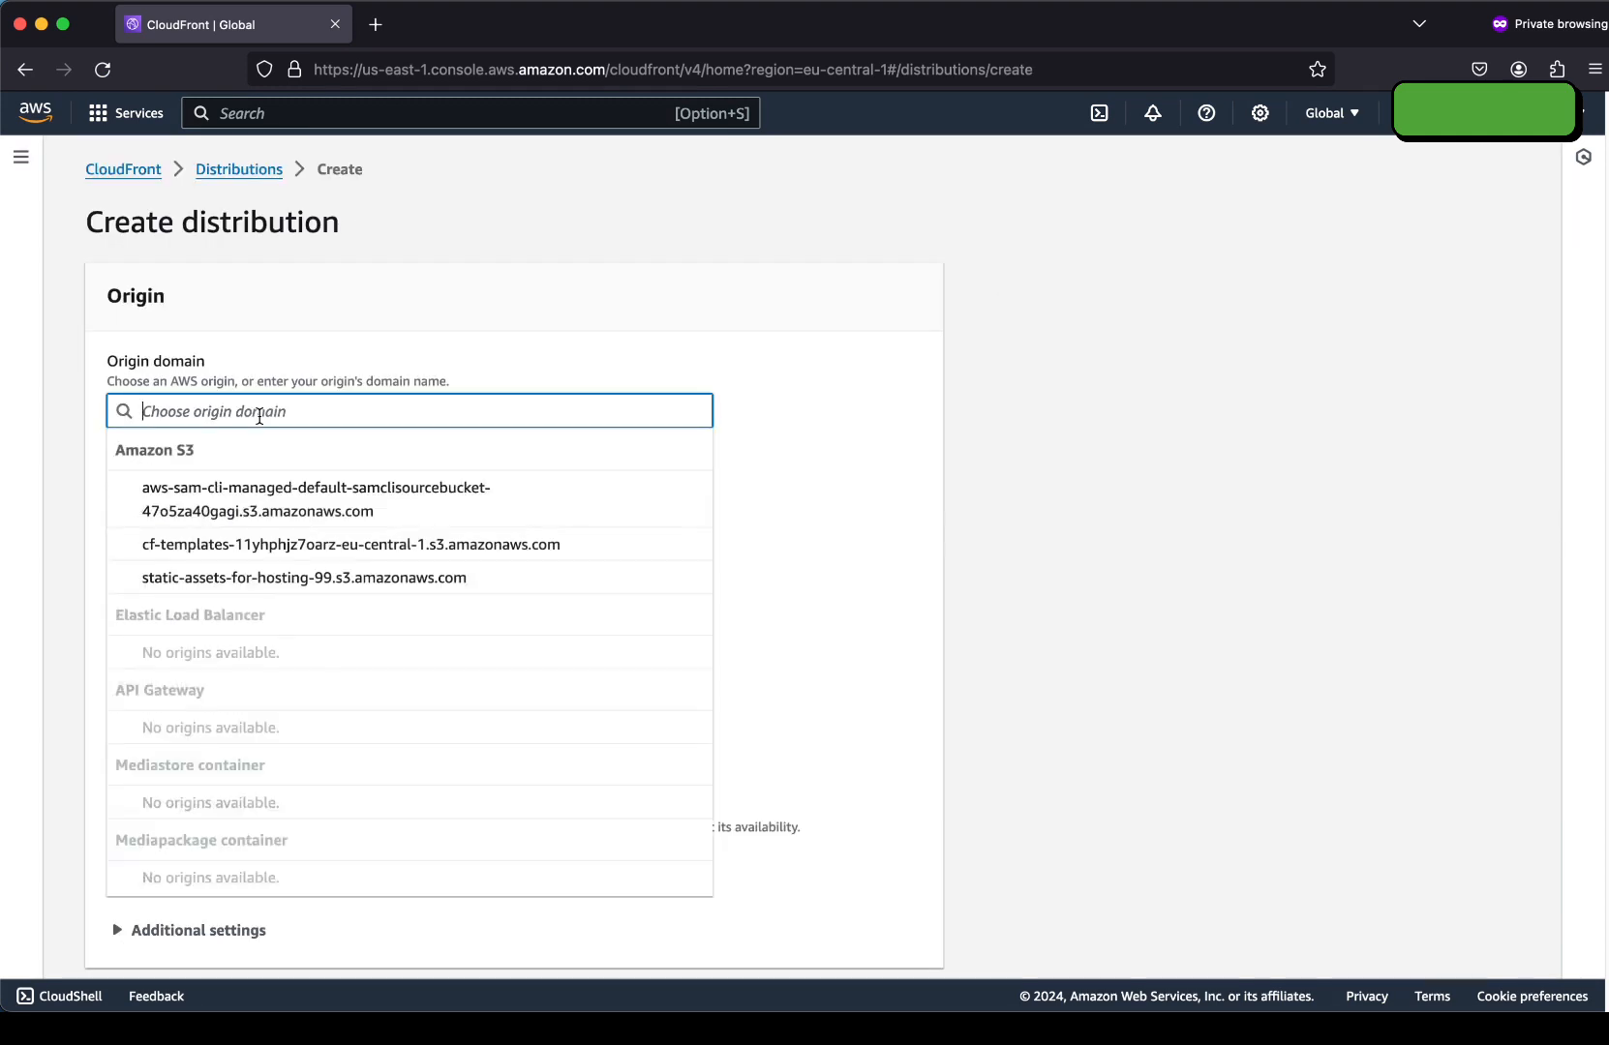
click(249, 581)
click(245, 512)
text(/cdn)
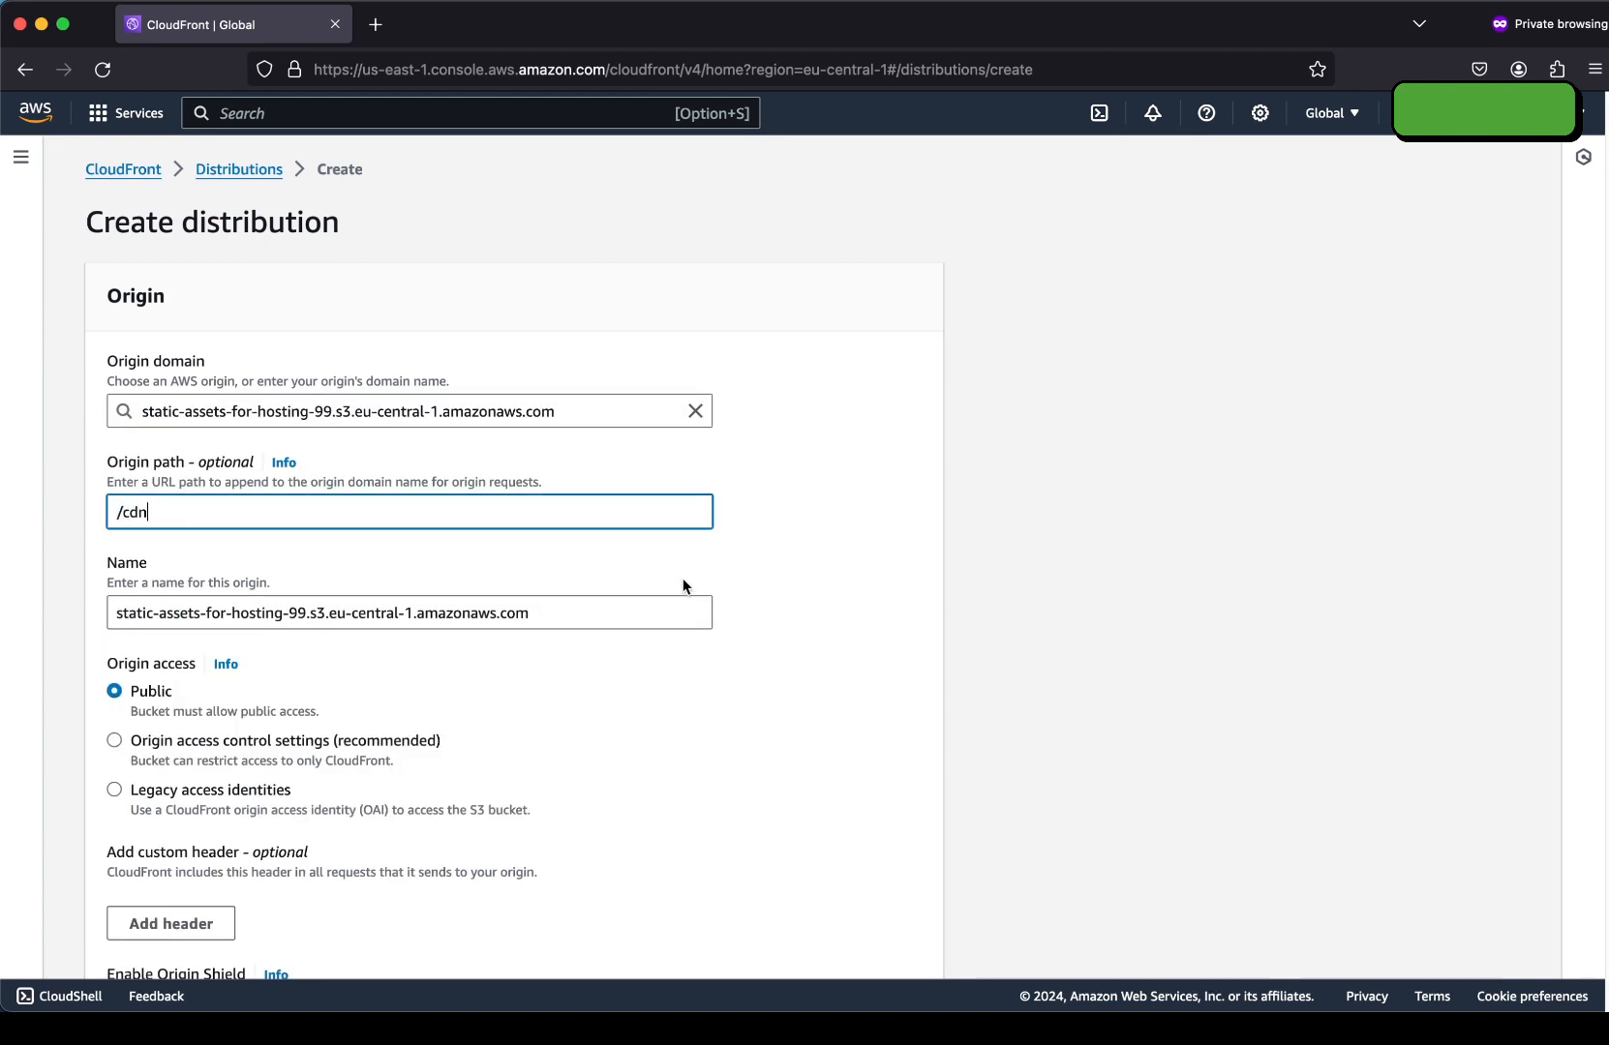
click(909, 557)
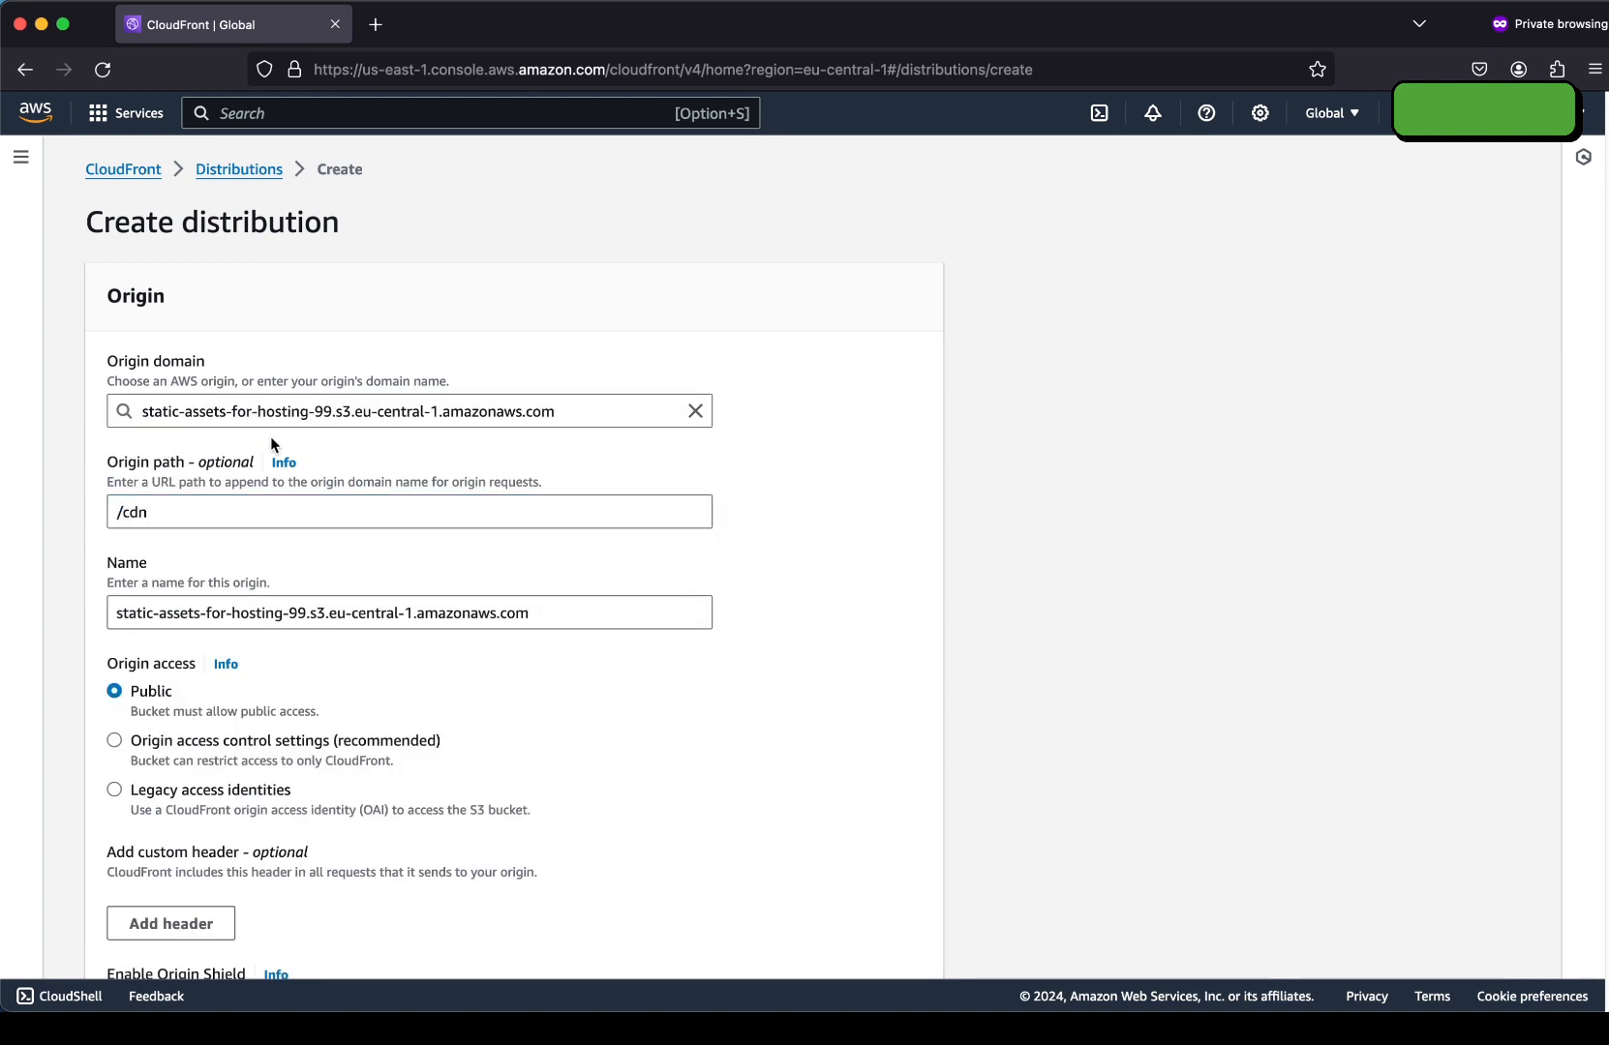
scroll(268, 438, down, 1)
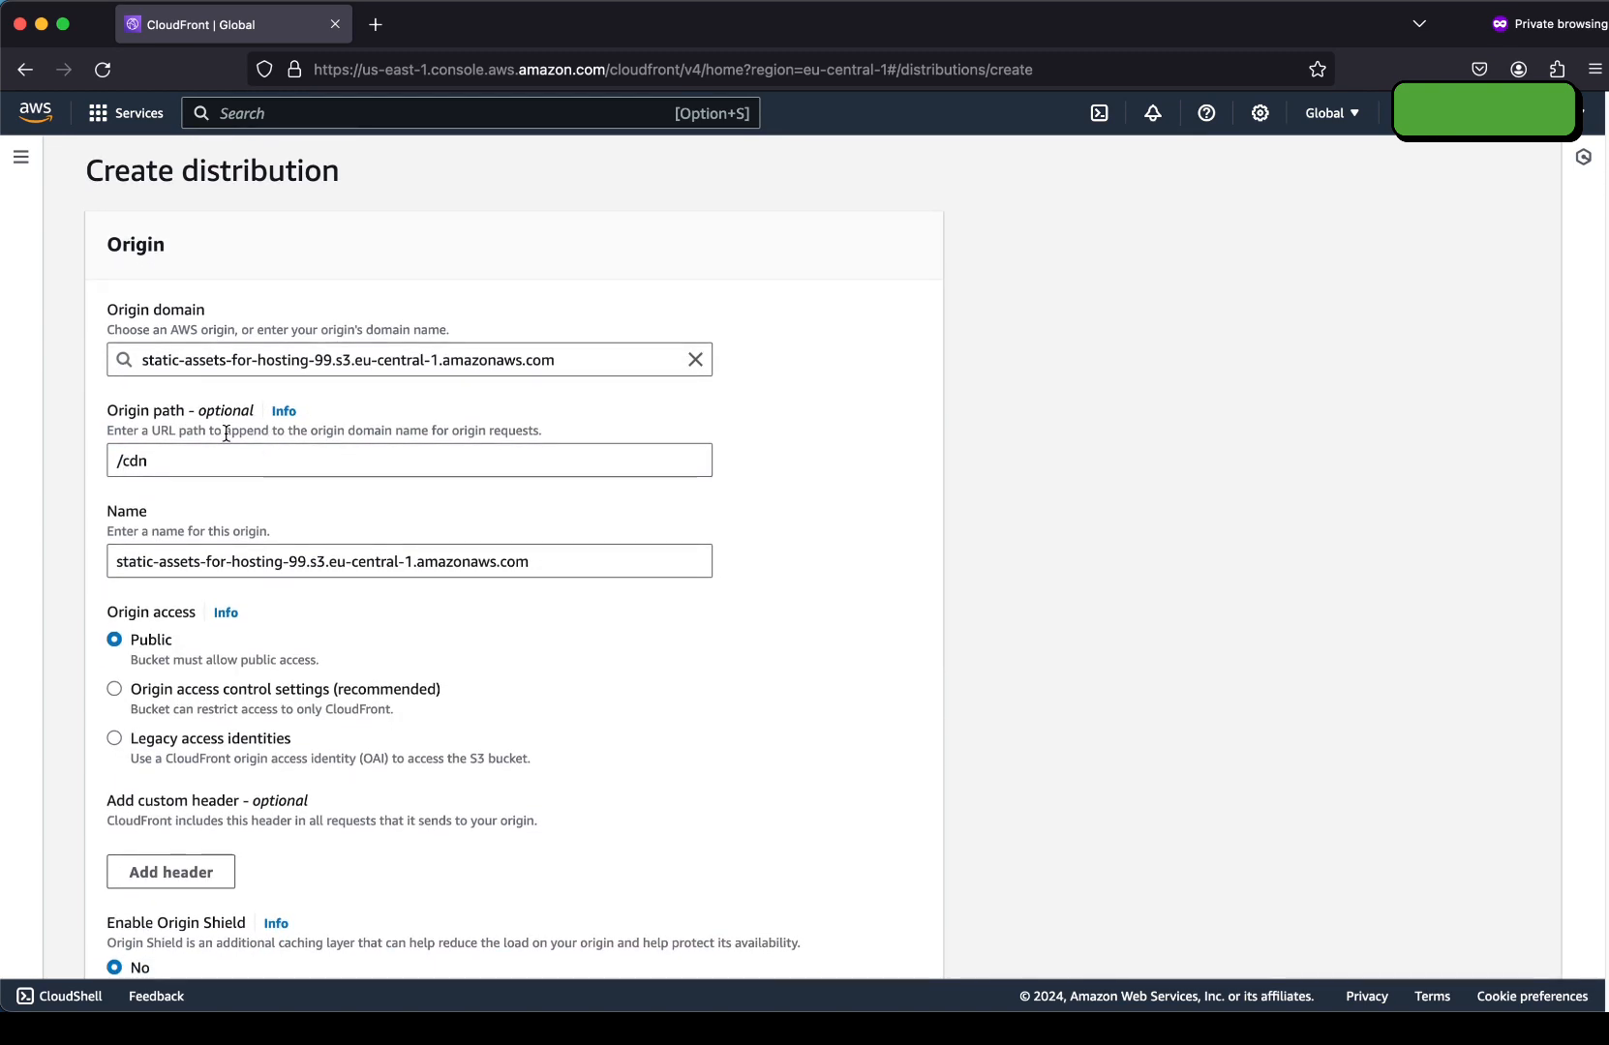
scroll(225, 432, down, 2)
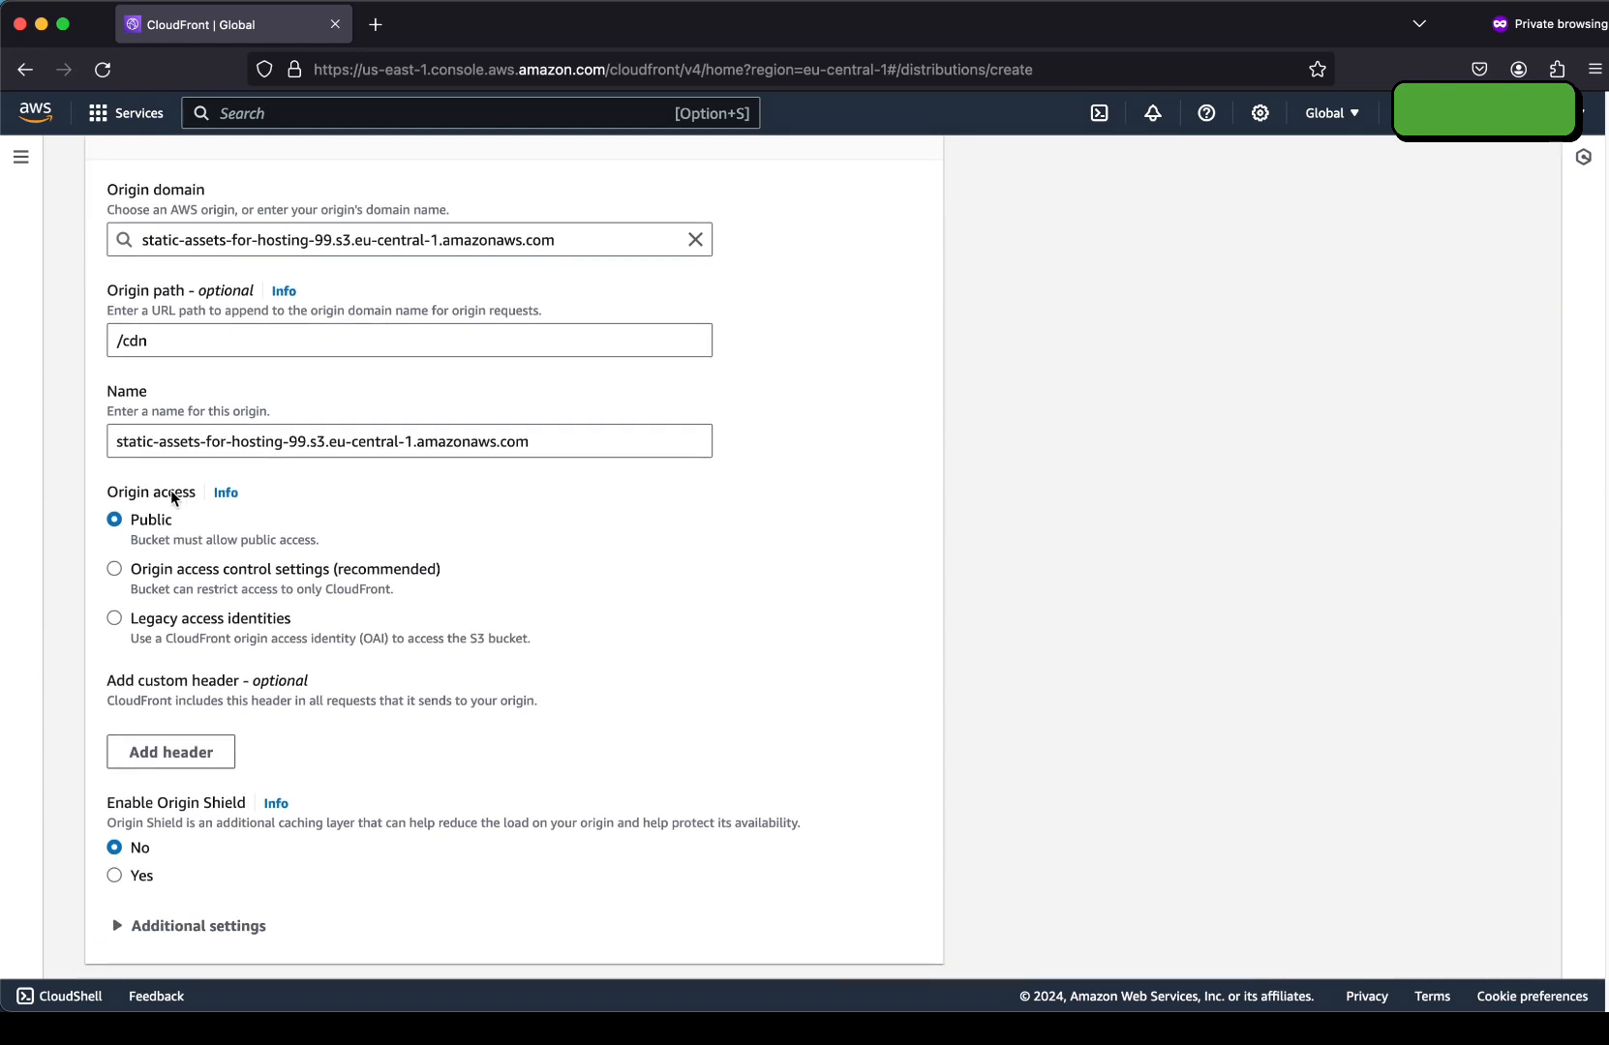
Restrict bucket access to CloudFront with a newly created origin access control.
click(114, 569)
scroll(174, 572, down, 2)
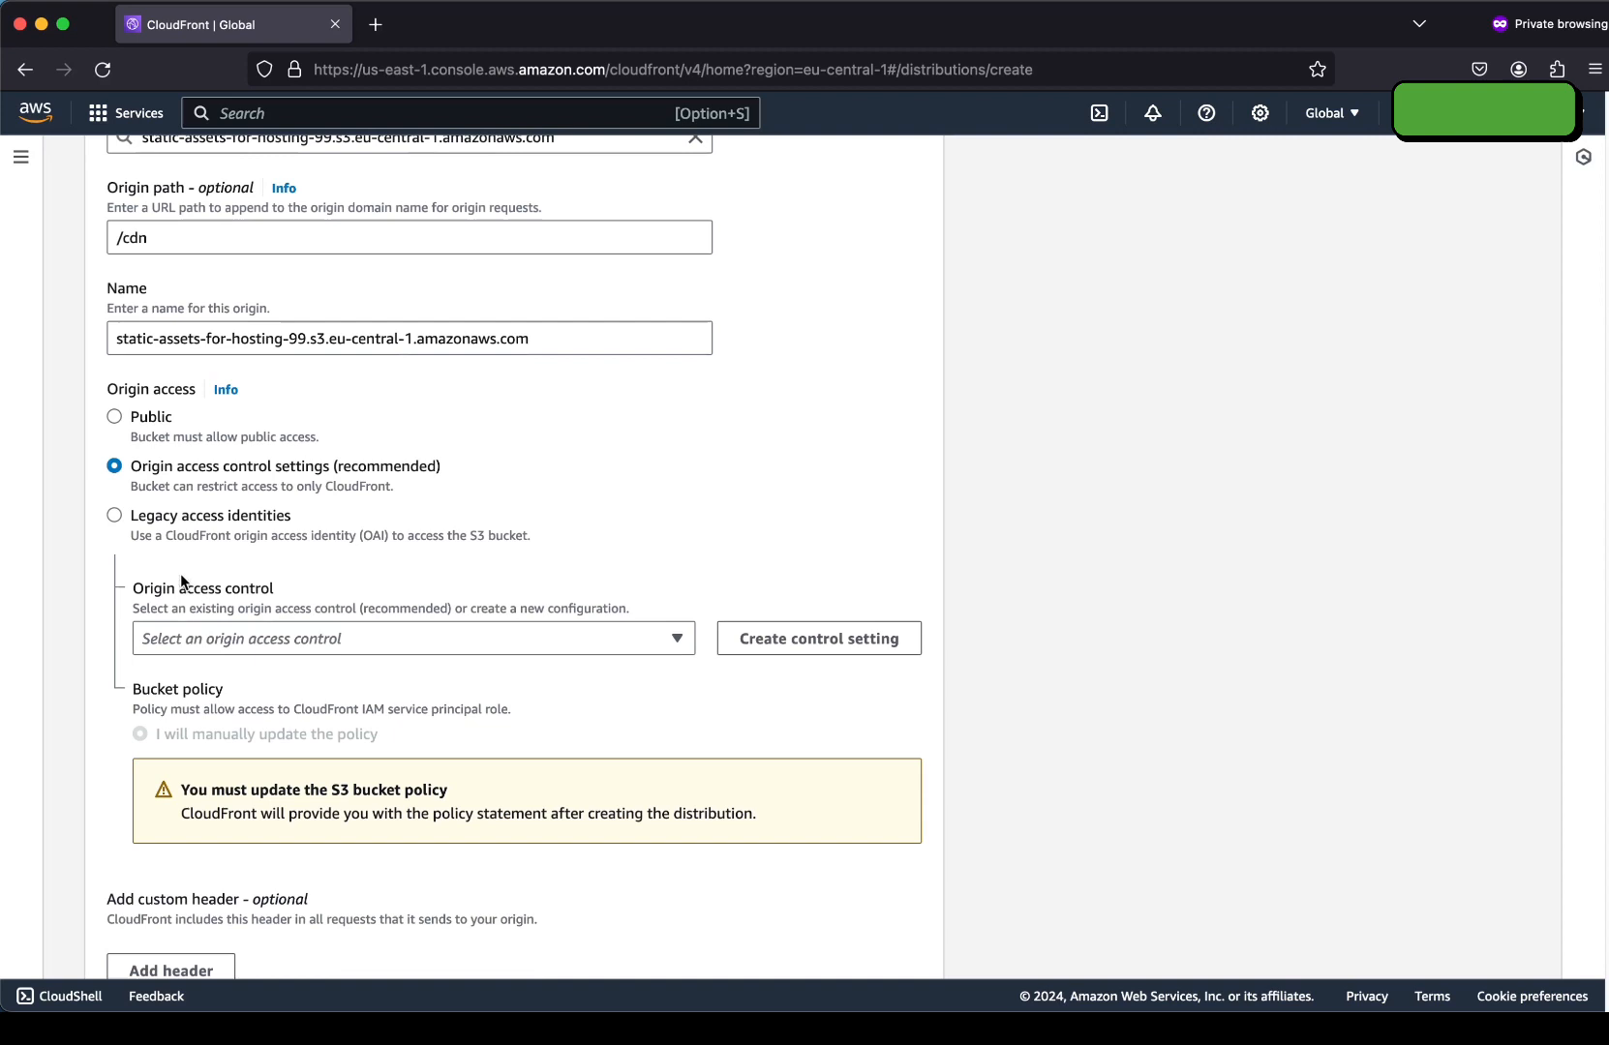
click(275, 639)
click(291, 637)
click(819, 638)
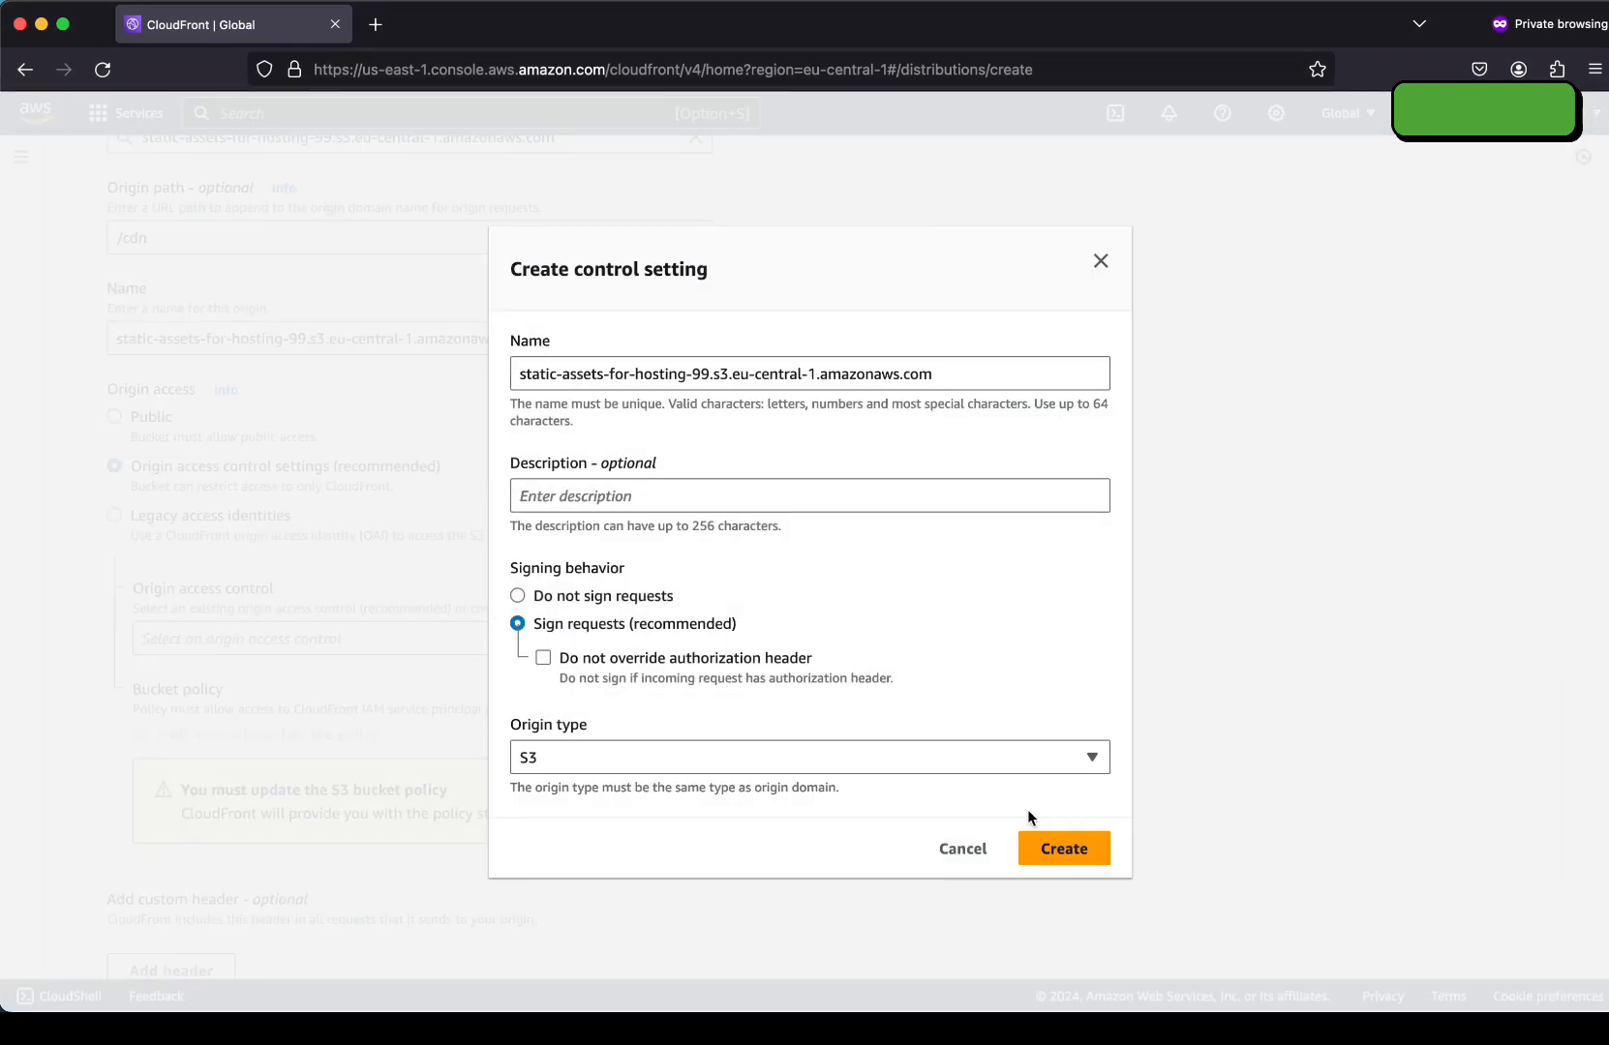
click(1044, 848)
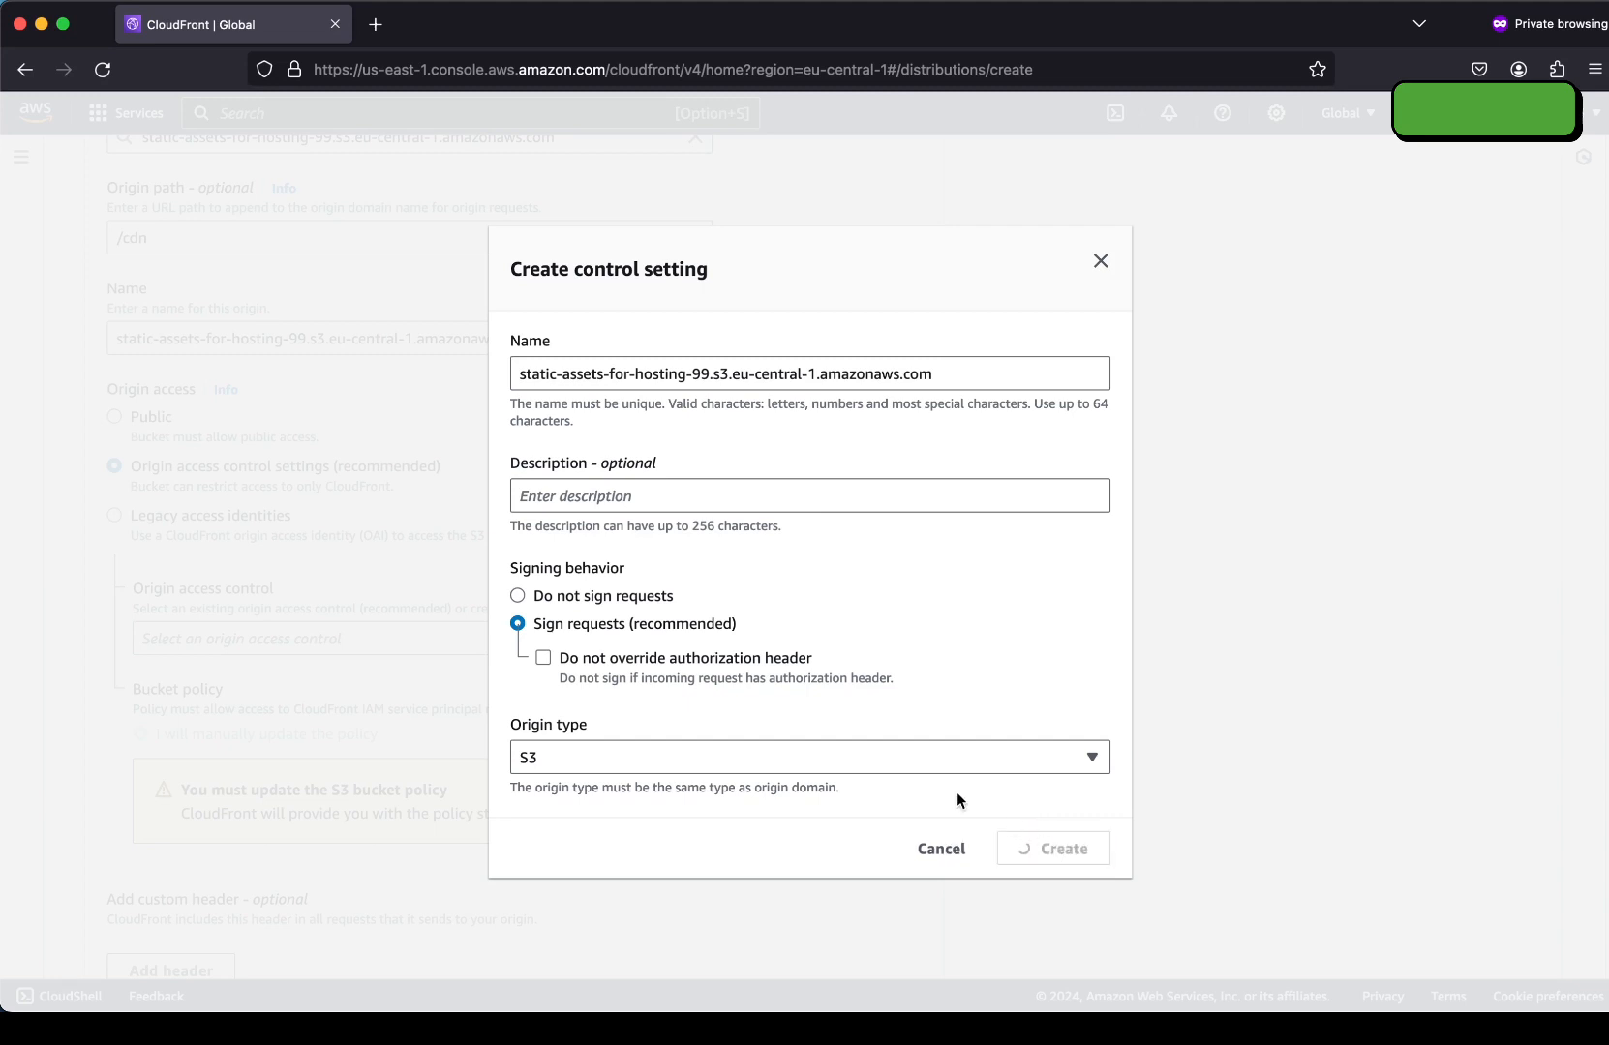
scroll(467, 542, down, 3)
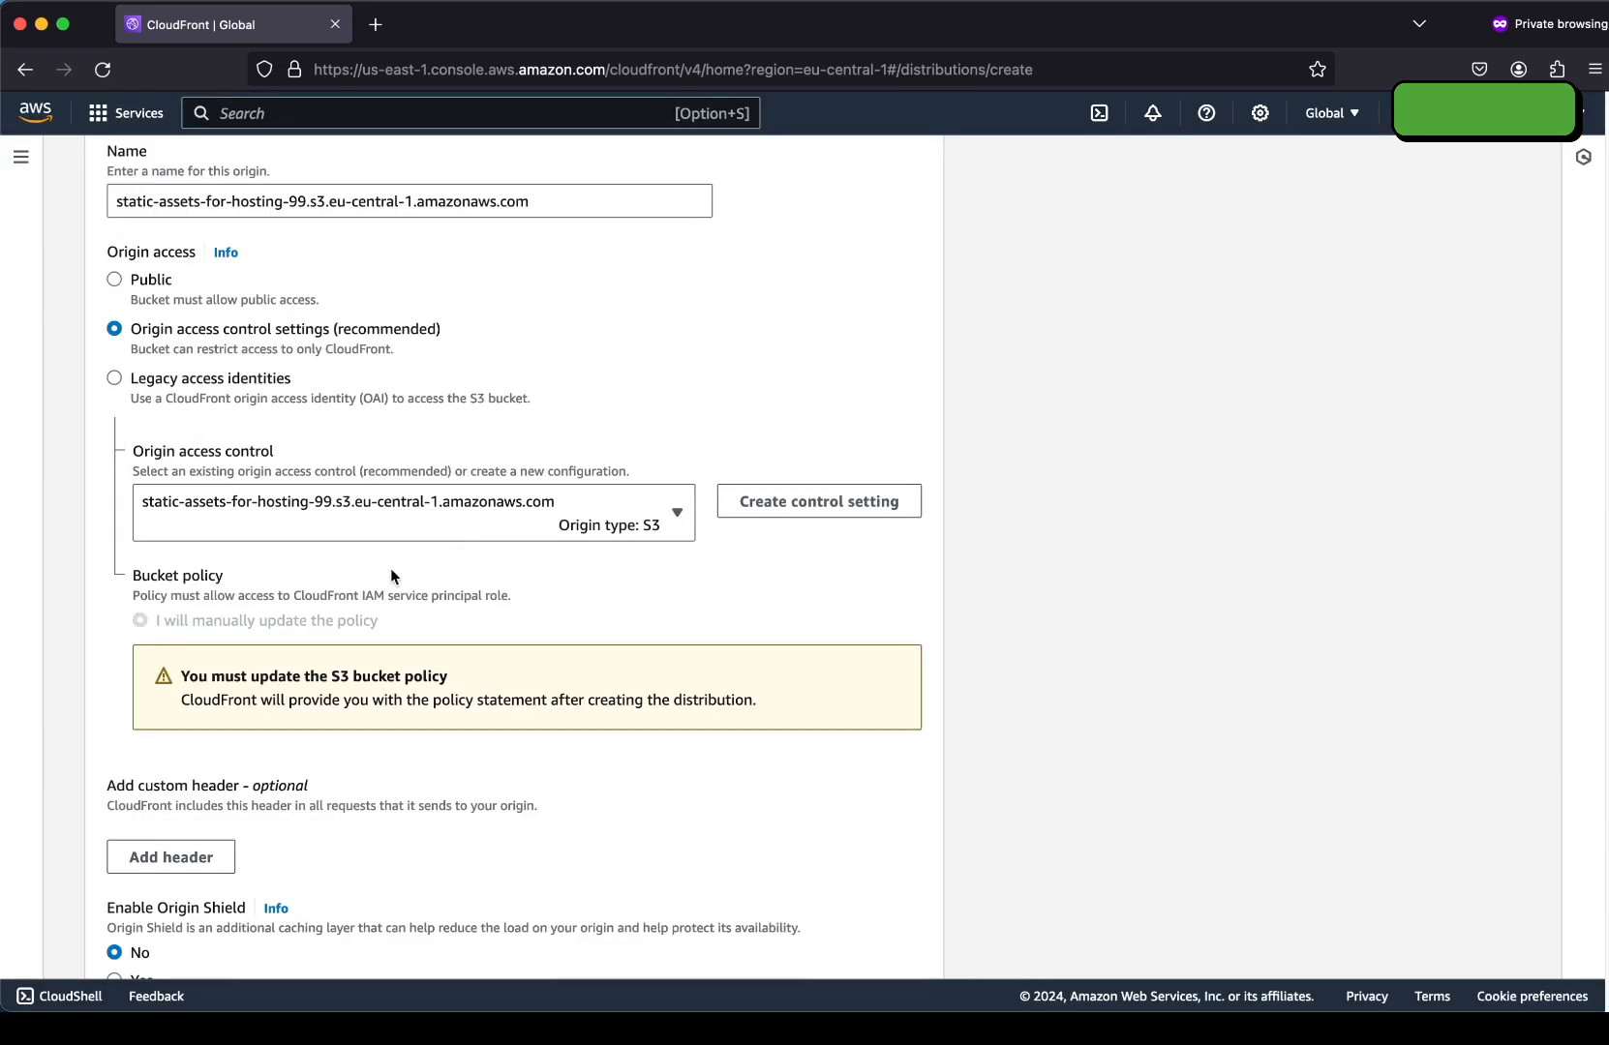
drag(168, 682, 450, 704)
Set the Viewer protocol policy to Redirect HTTP to HTTPS, keeping the CachingOptimized cache policy.
click(450, 704)
scroll(268, 651, down, 5)
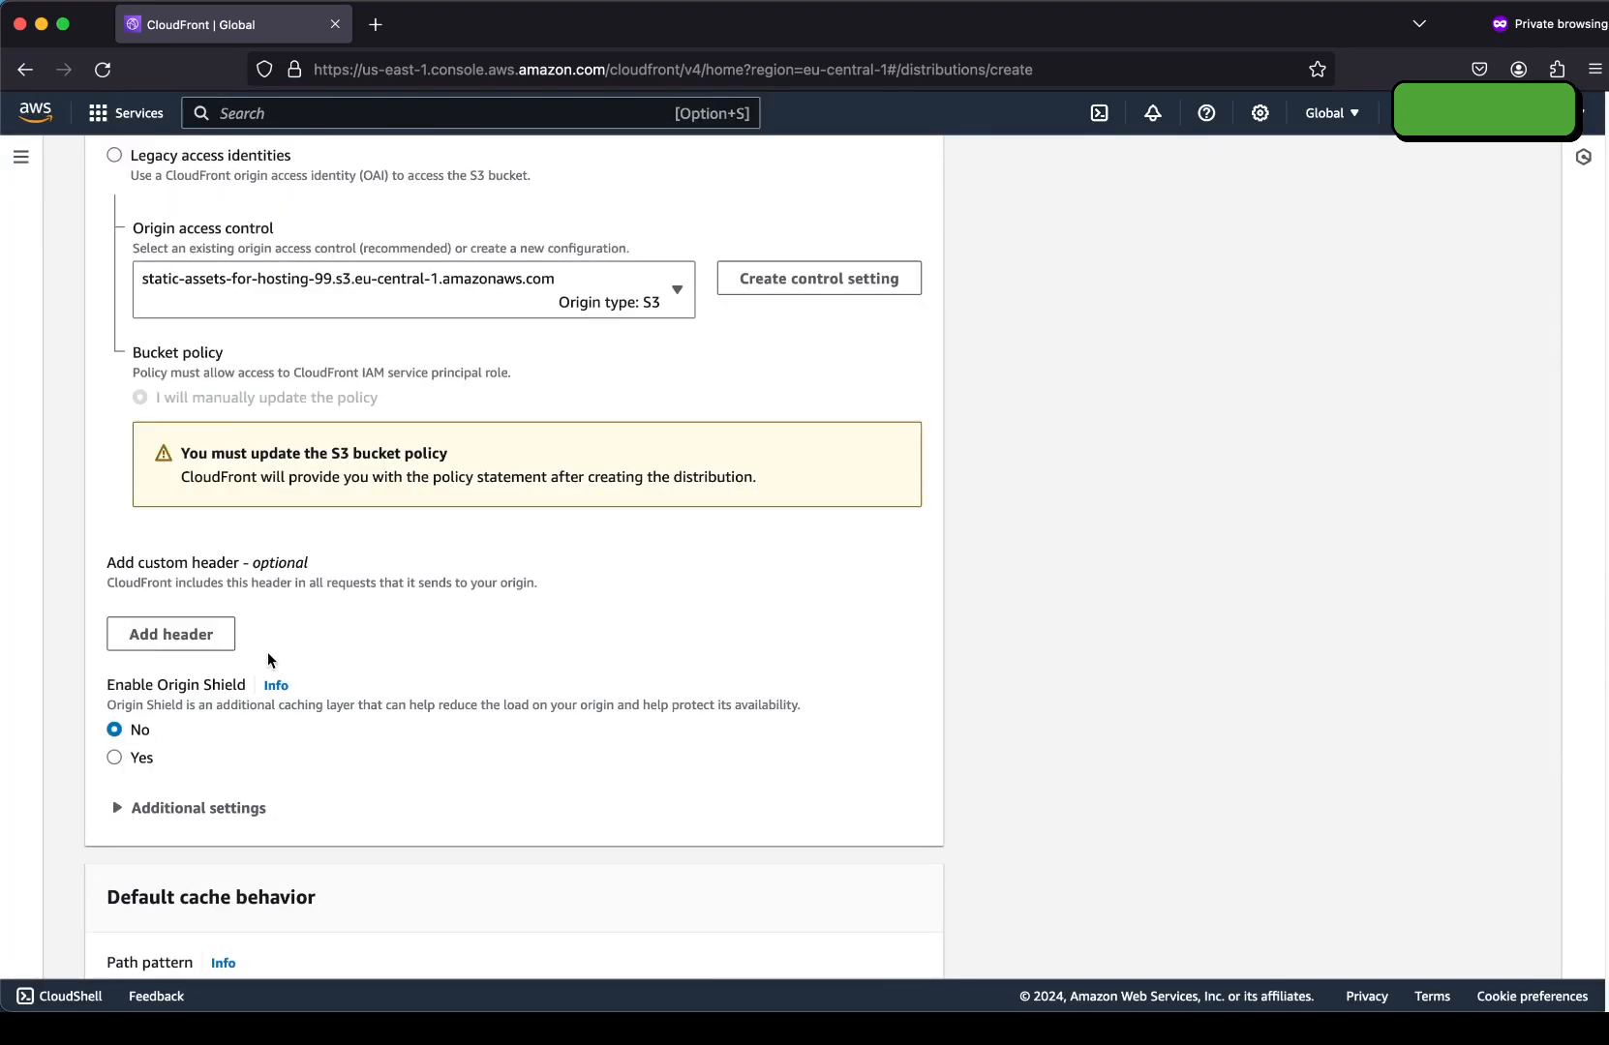
scroll(241, 652, down, 9)
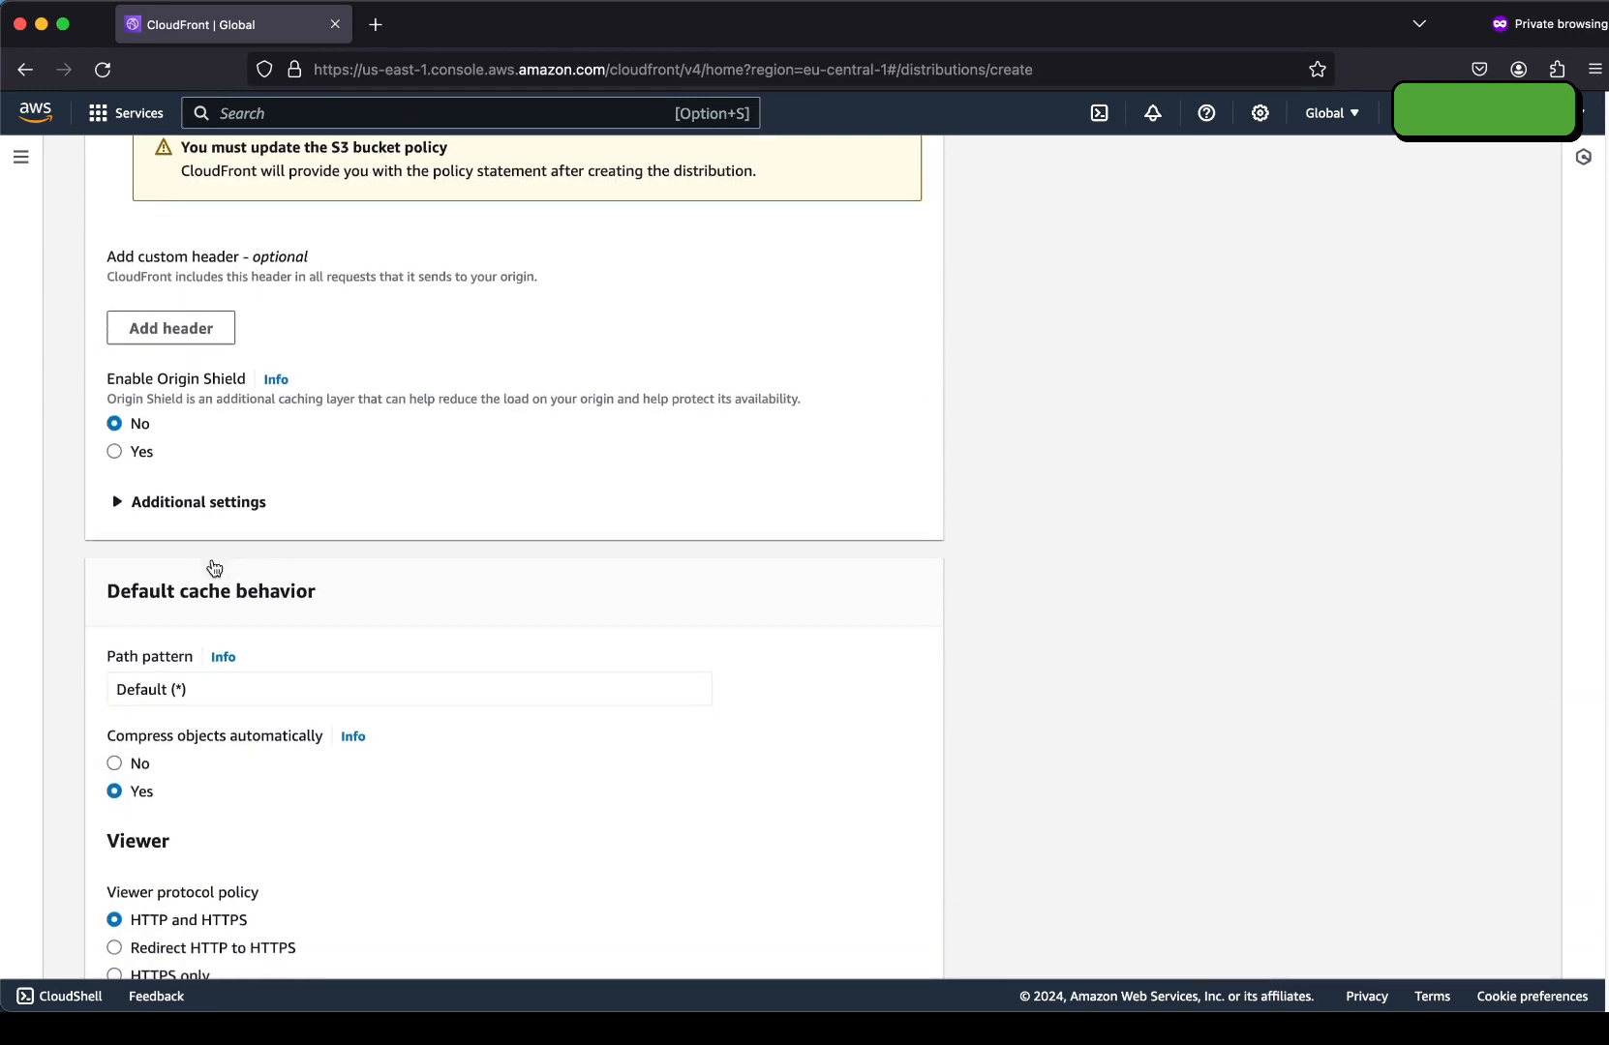
scroll(143, 552, down, 1)
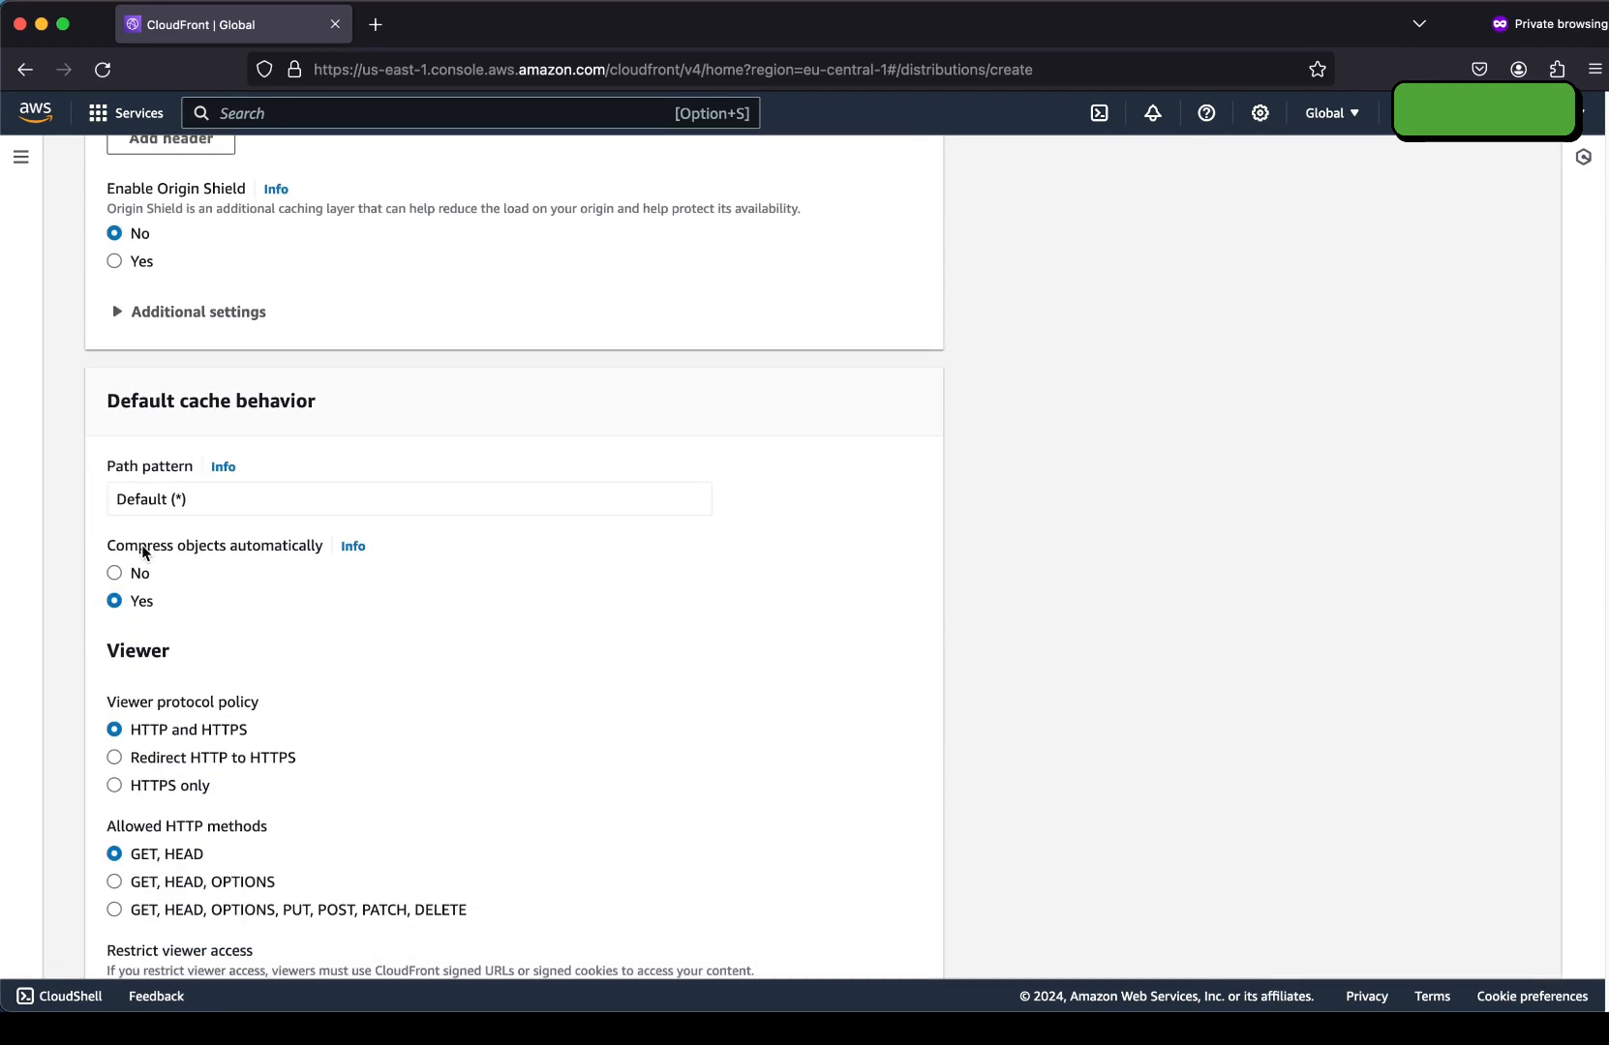
scroll(140, 591, down, 4)
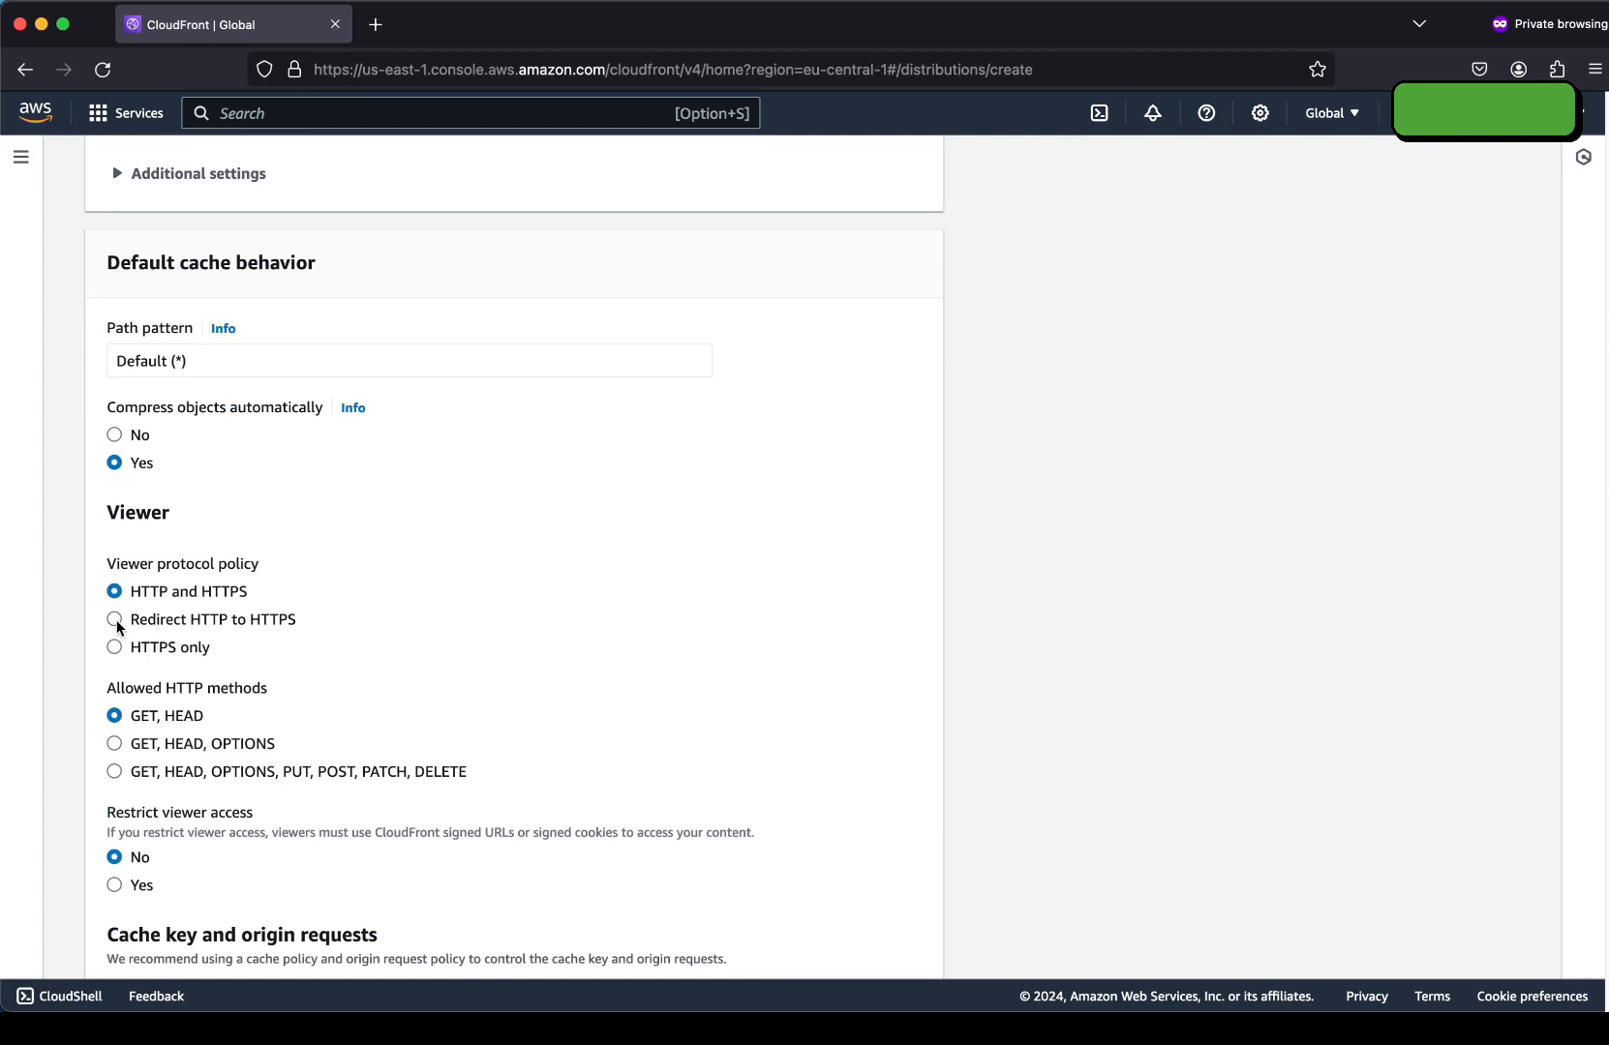
click(115, 620)
scroll(174, 552, down, 1)
scroll(146, 547, down, 3)
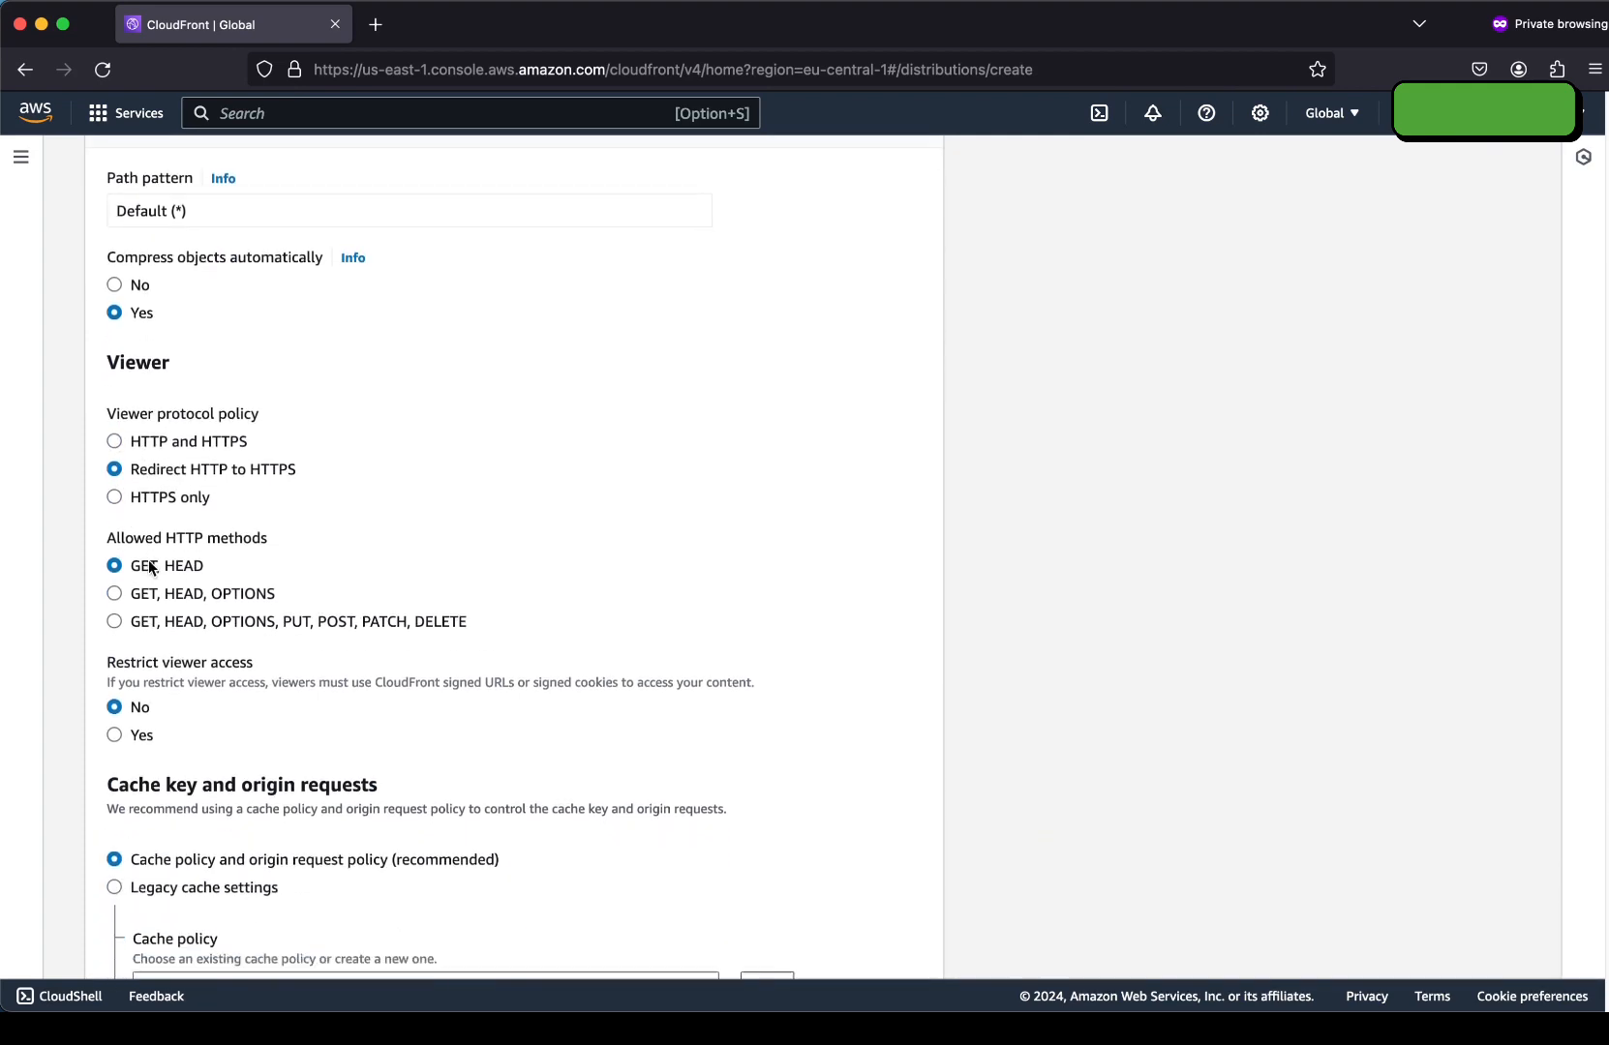
scroll(145, 542, down, 3)
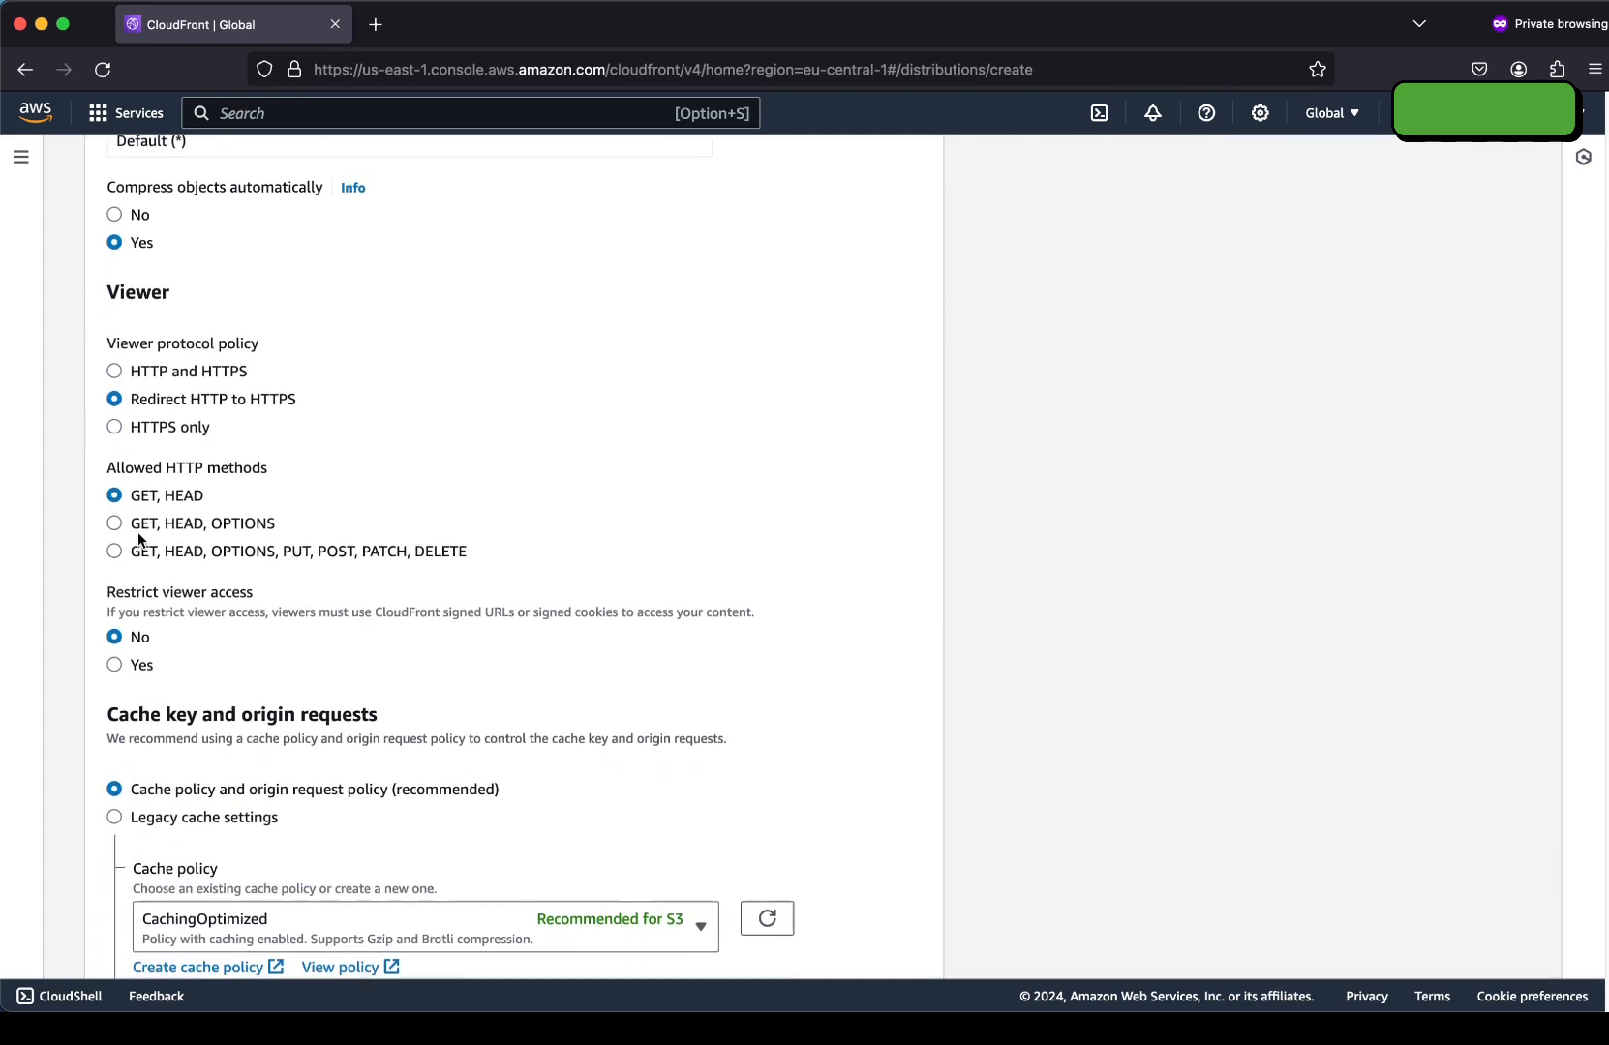
scroll(100, 540, down, 1)
scroll(99, 534, down, 3)
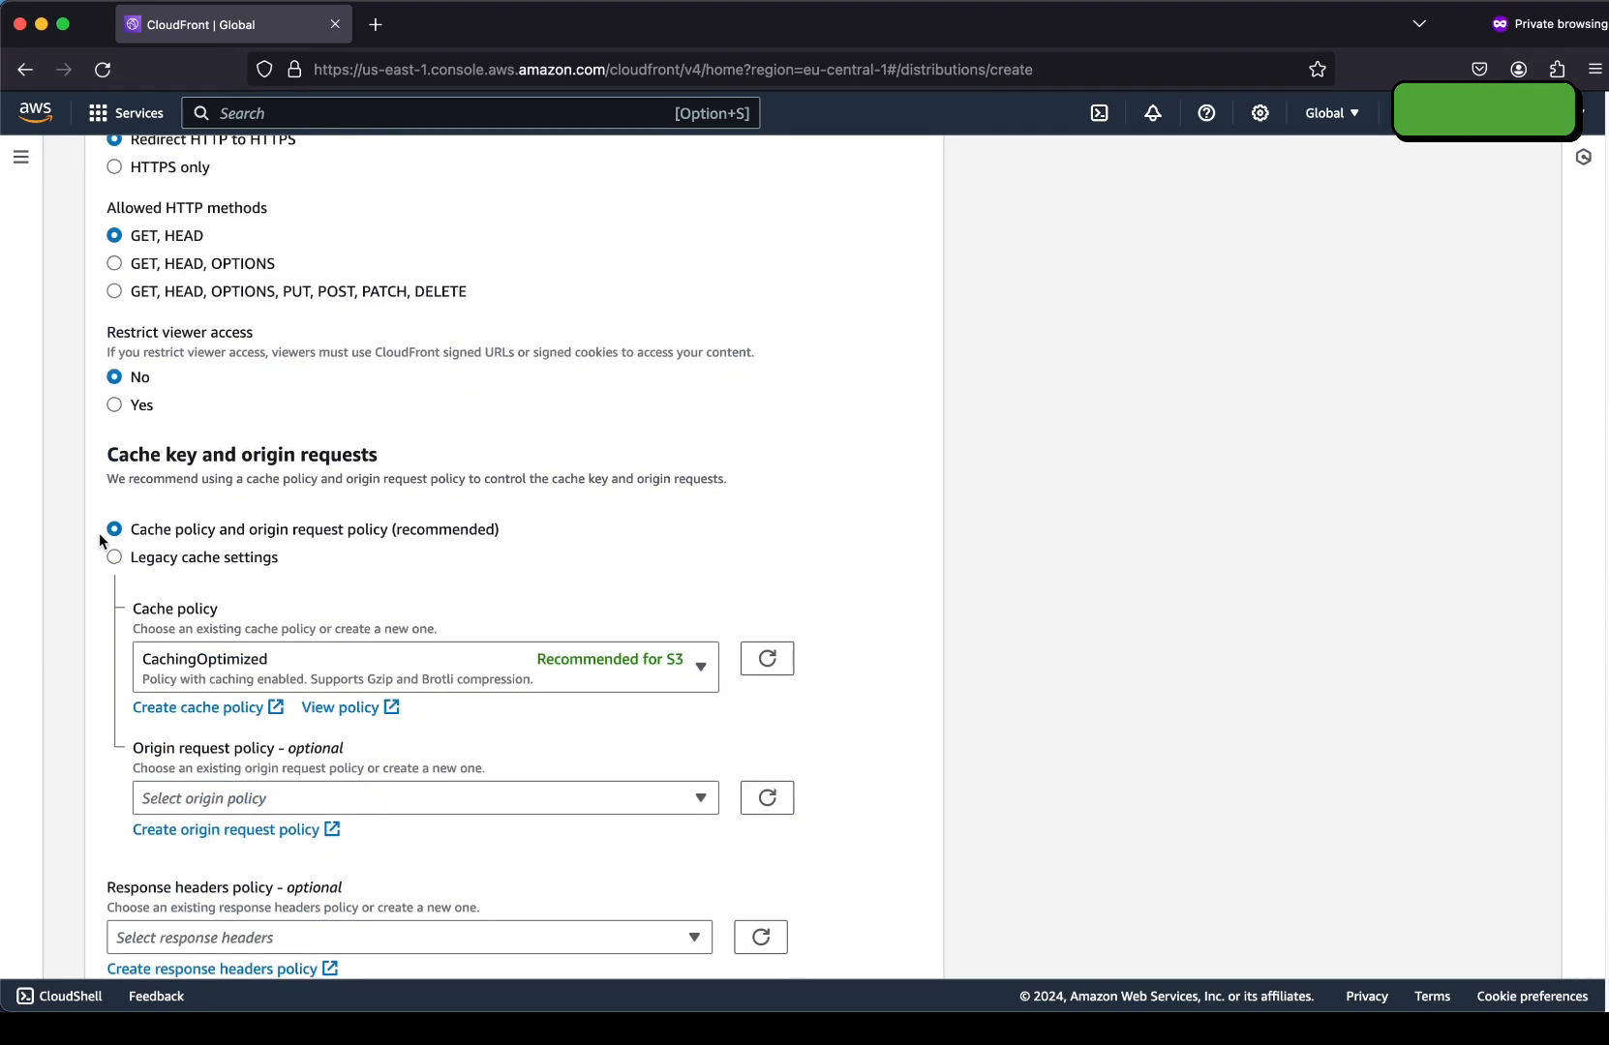
scroll(291, 639, down, 2)
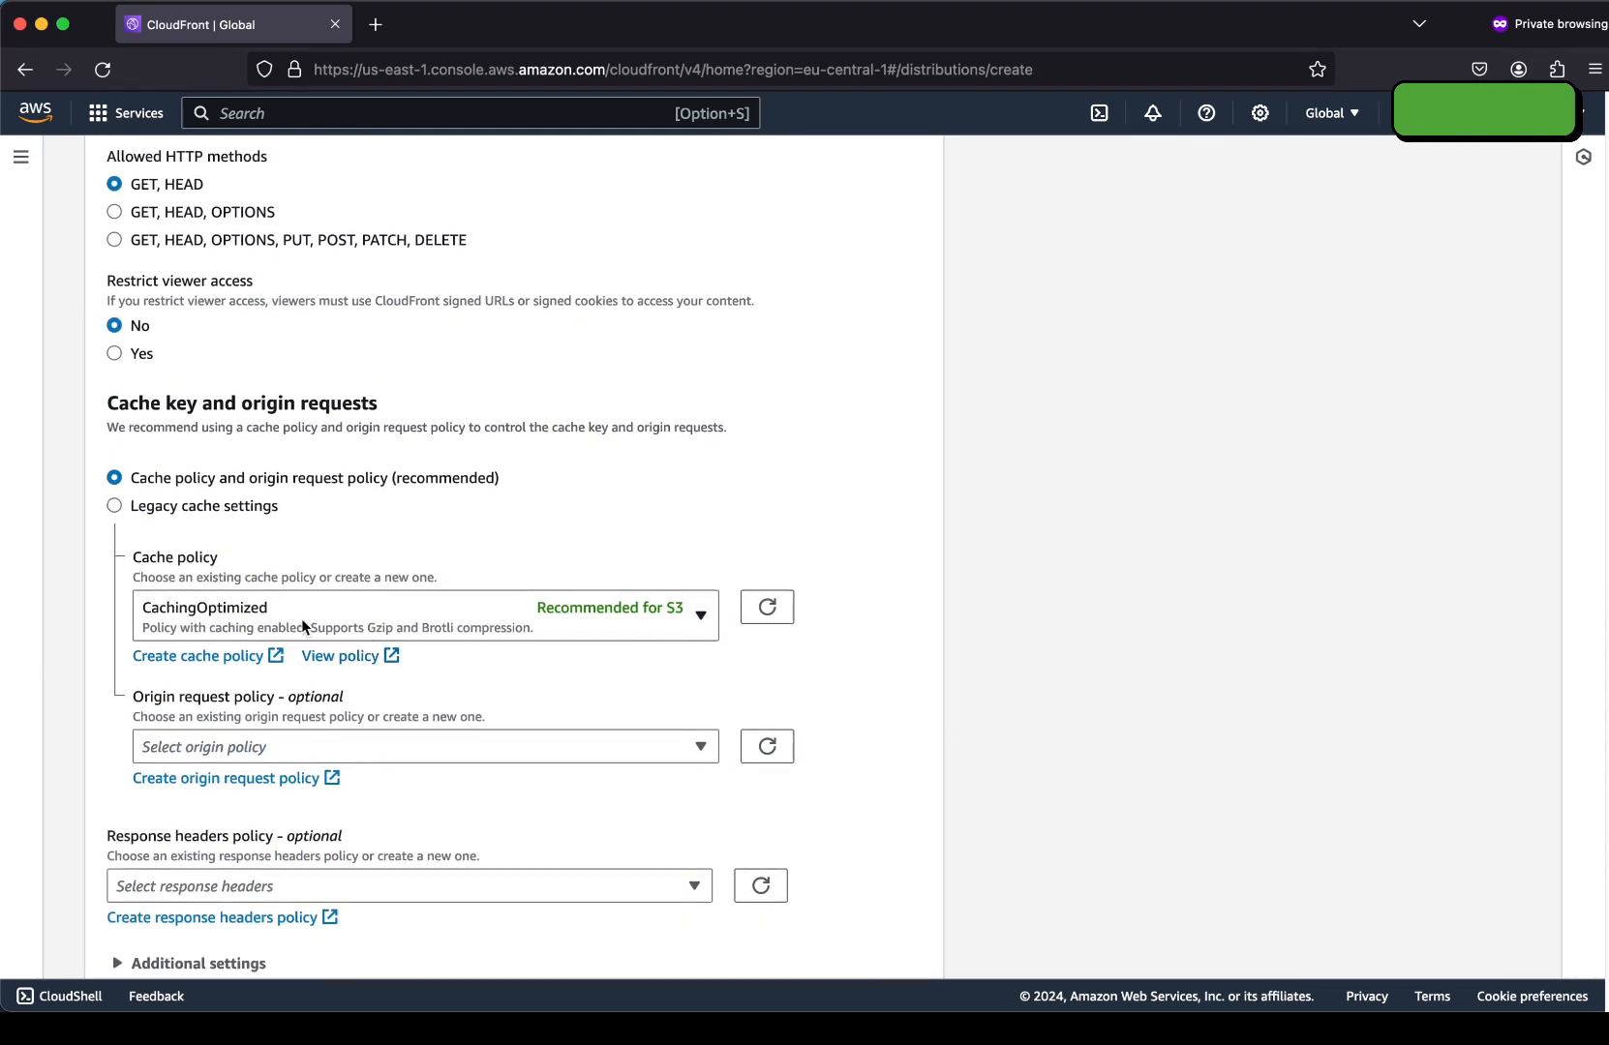
scroll(269, 598, down, 4)
scroll(178, 547, down, 10)
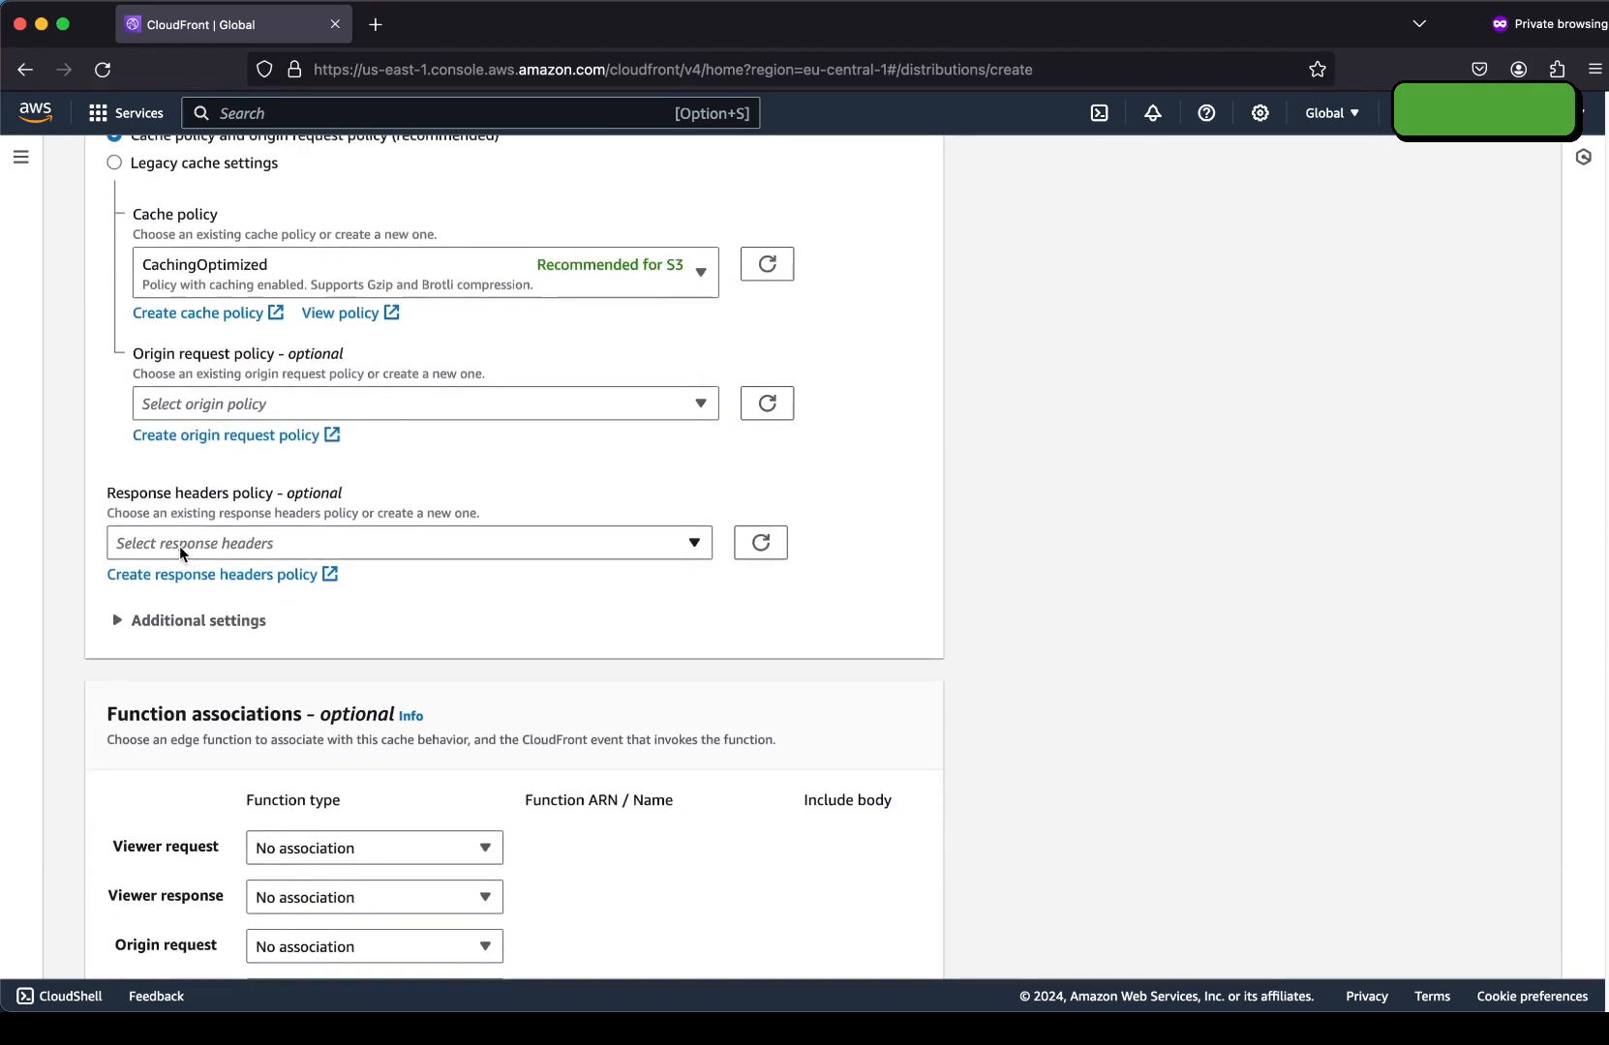
scroll(177, 547, down, 8)
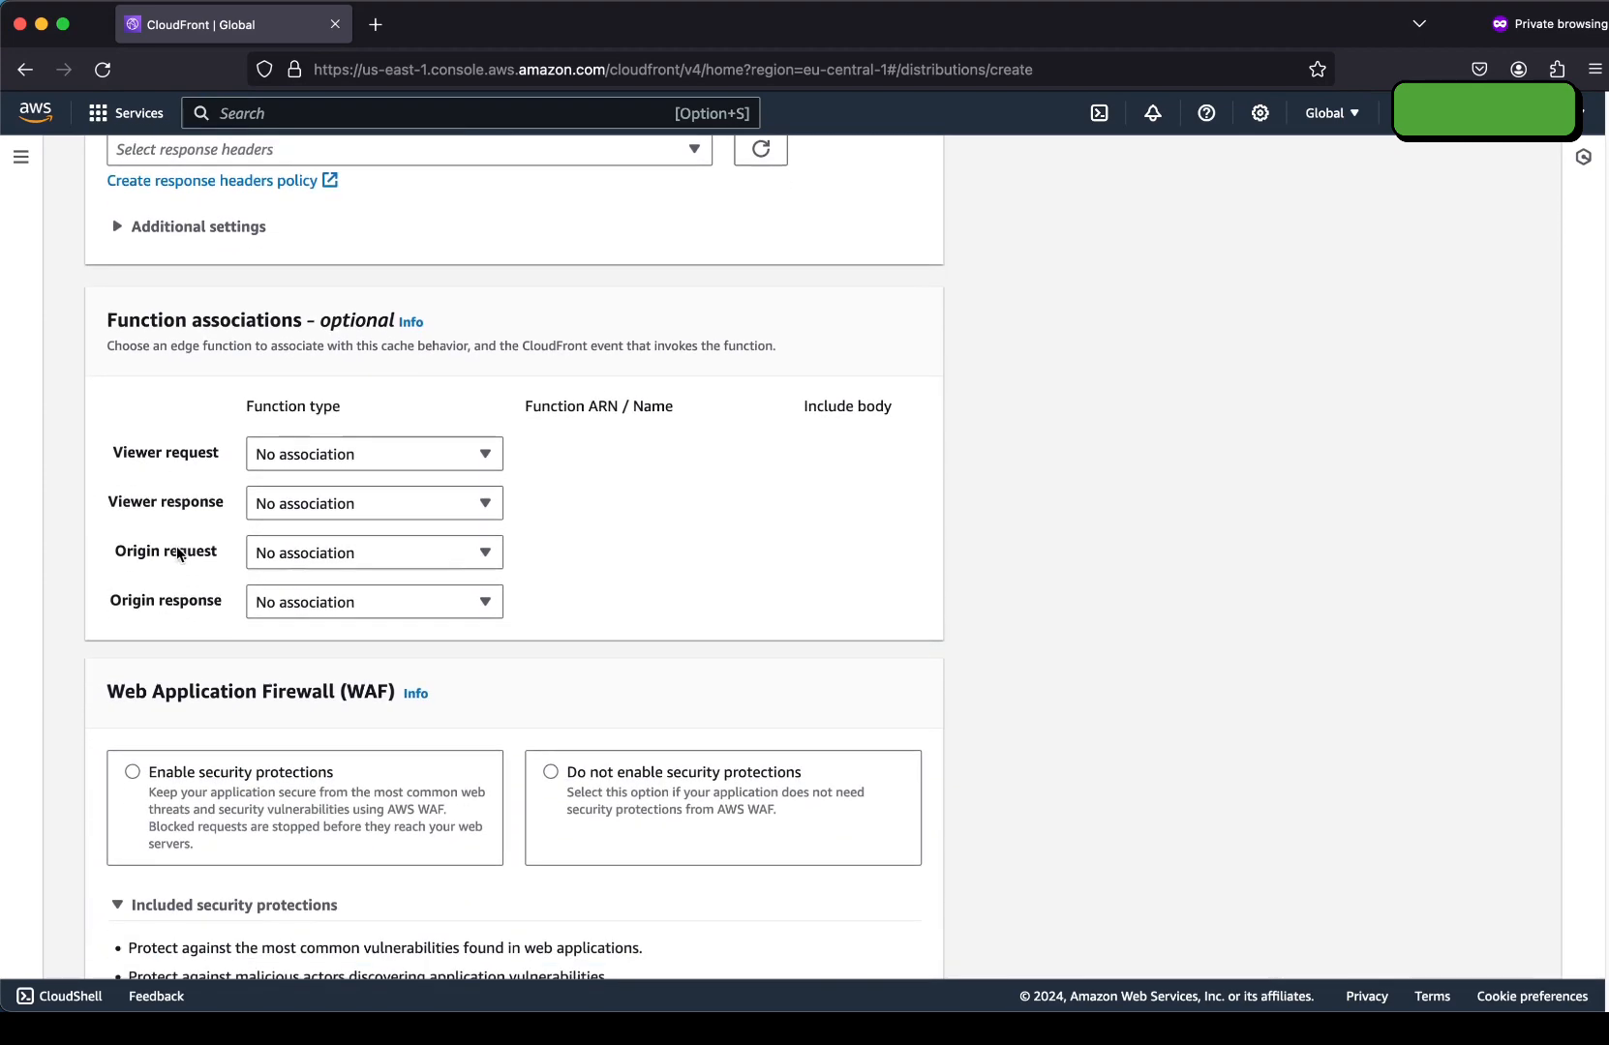
scroll(231, 421, down, 4)
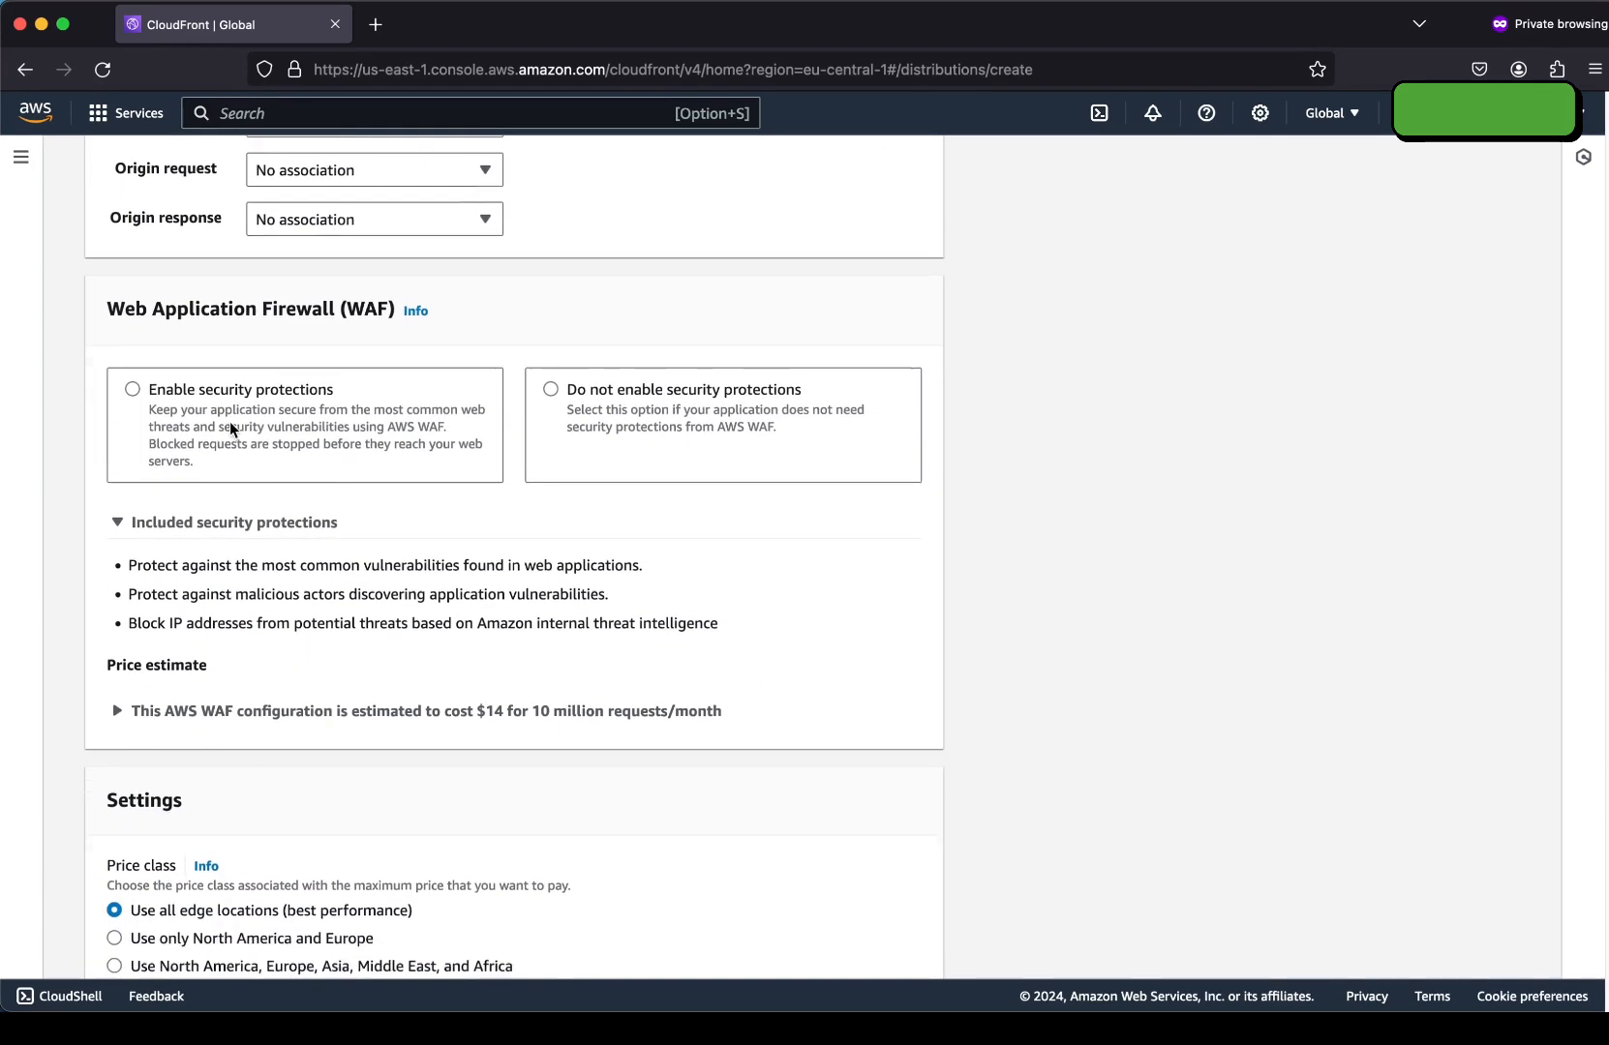
Leave WAF security protections disabled.
click(552, 322)
scroll(189, 433, down, 2)
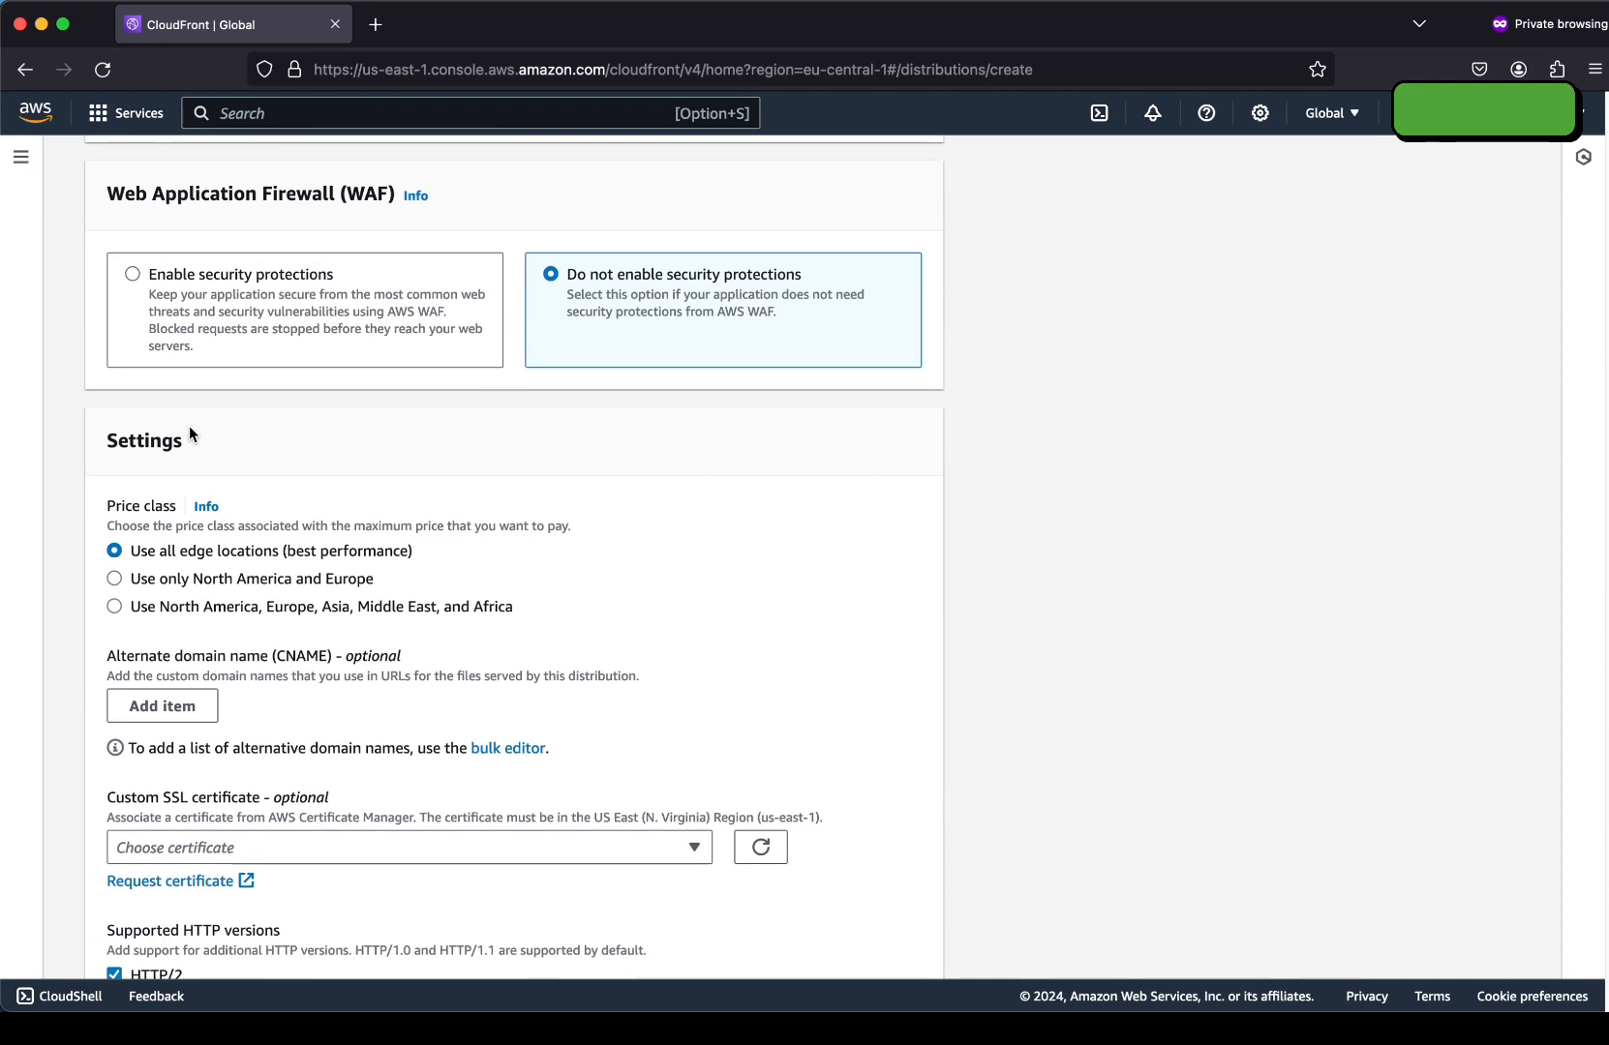
scroll(189, 436, down, 1)
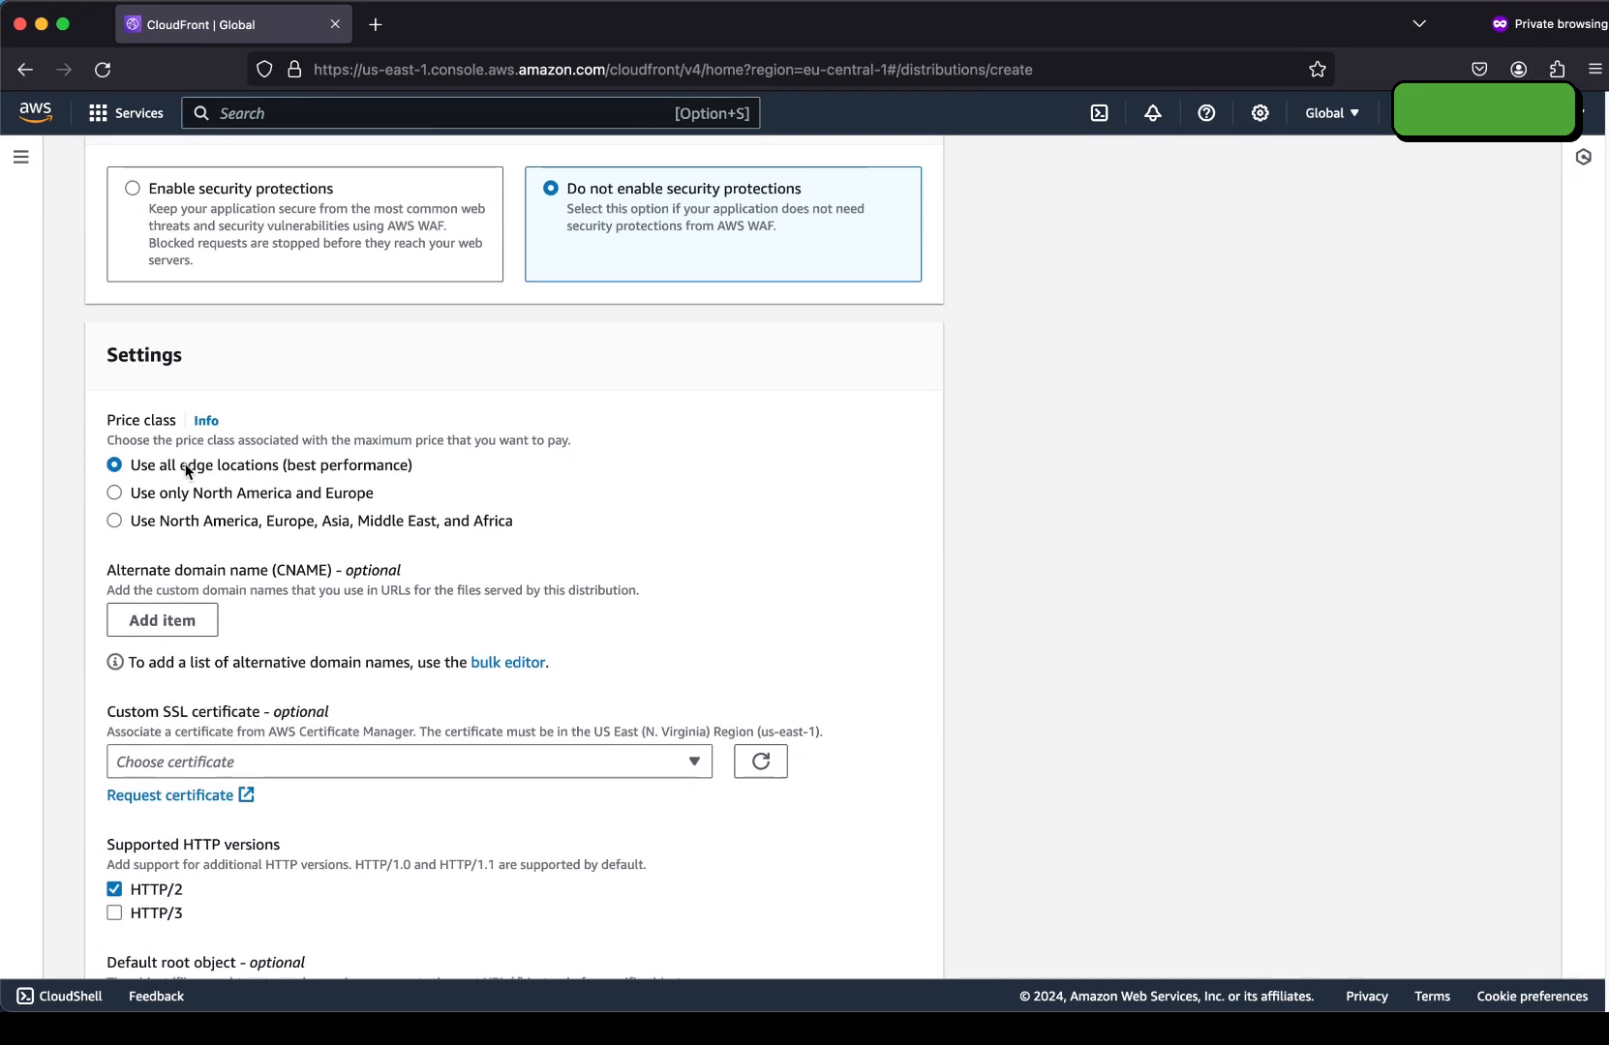
scroll(187, 426, down, 3)
scroll(188, 414, down, 1)
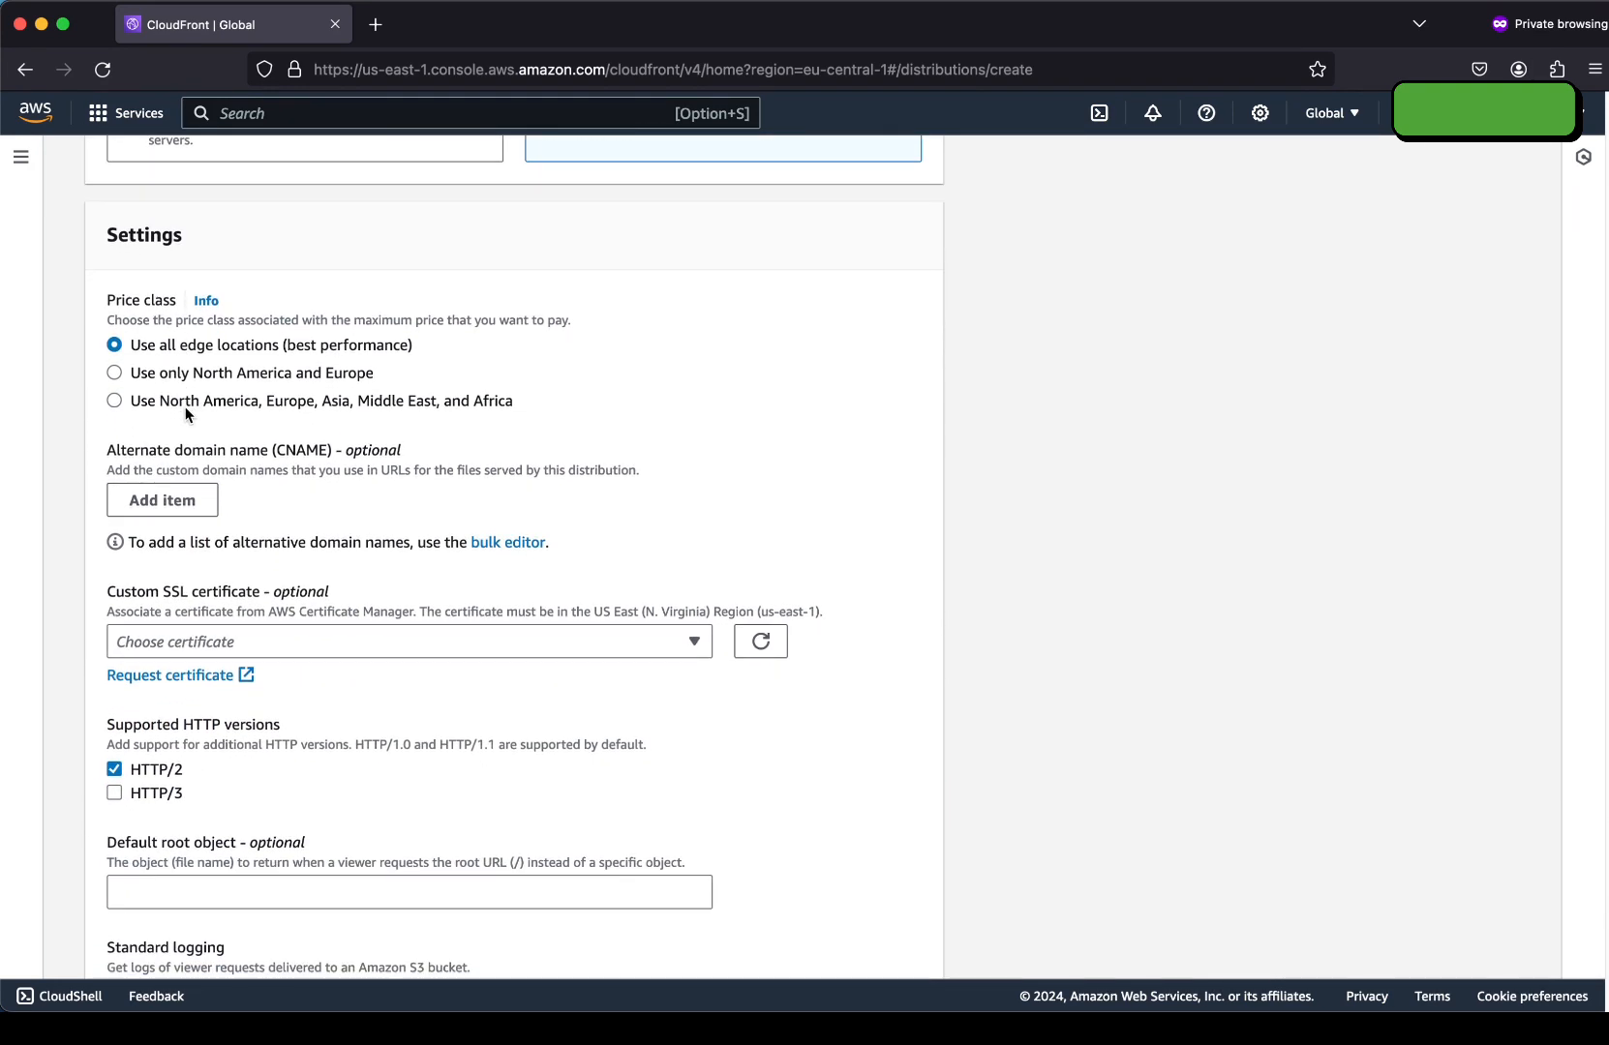
Add cdn.publiccloudtraining.com as the alternate domain name (CNAME).
click(165, 499)
text(cdn.publiccloudtrain)
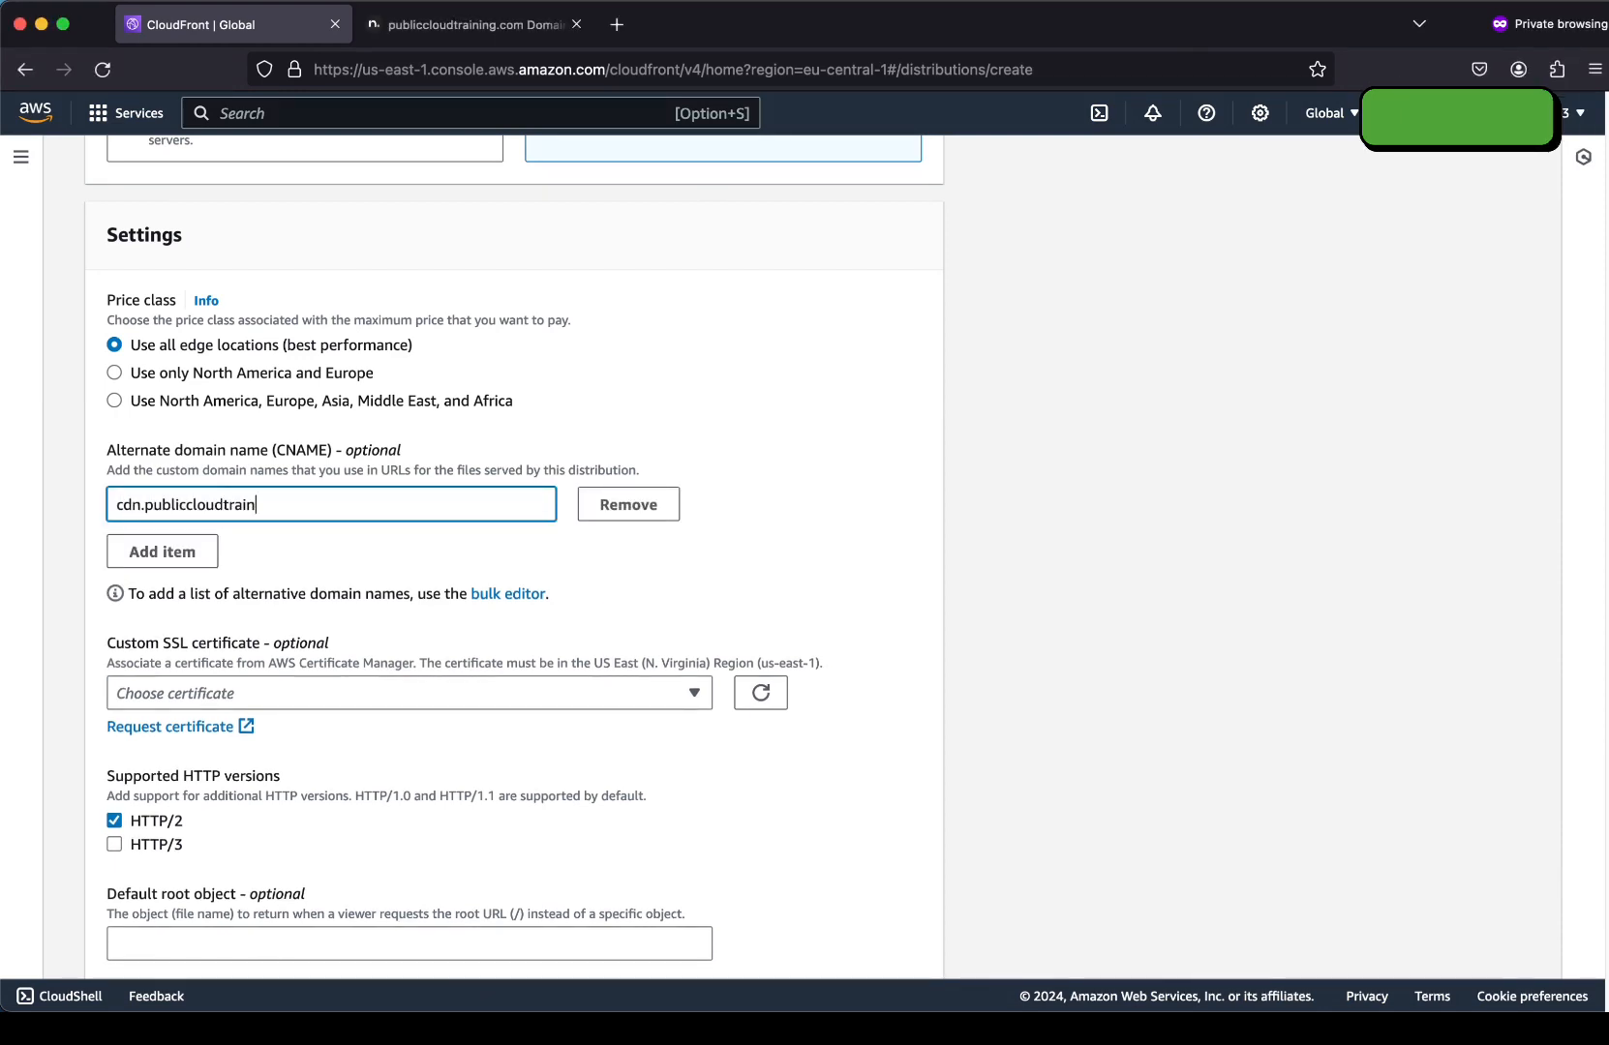
key(super+plus)
key(super+plus)
click(482, 634)
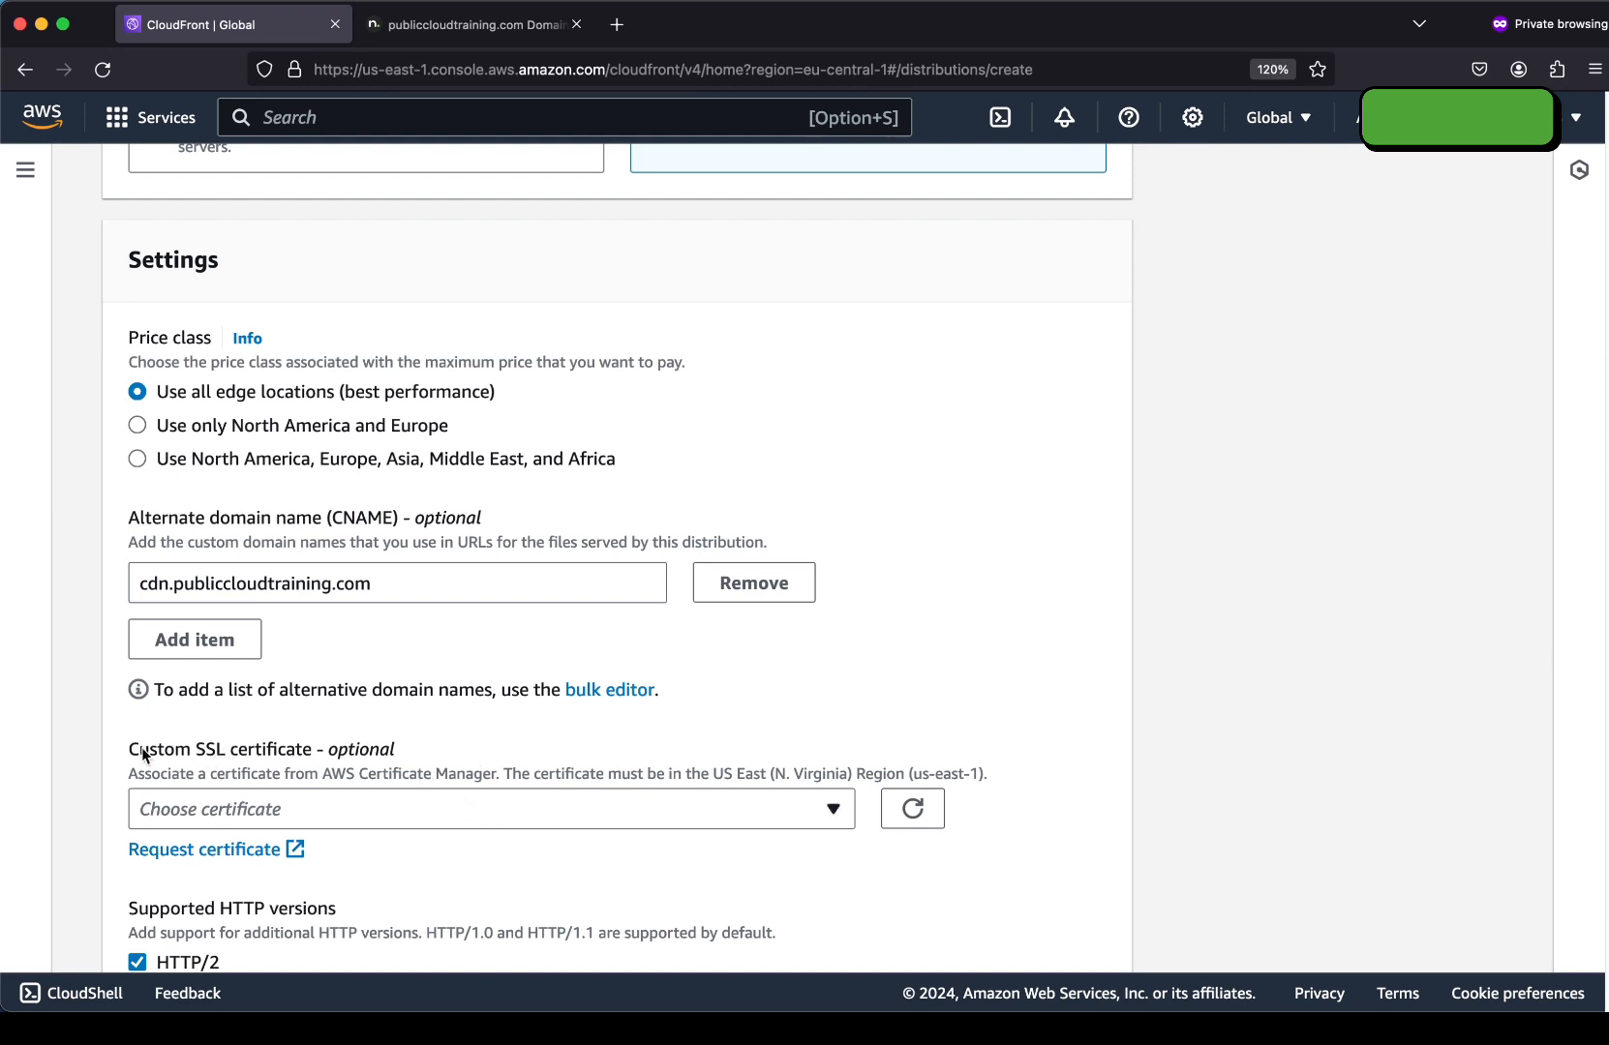
click(405, 120)
text(acm)
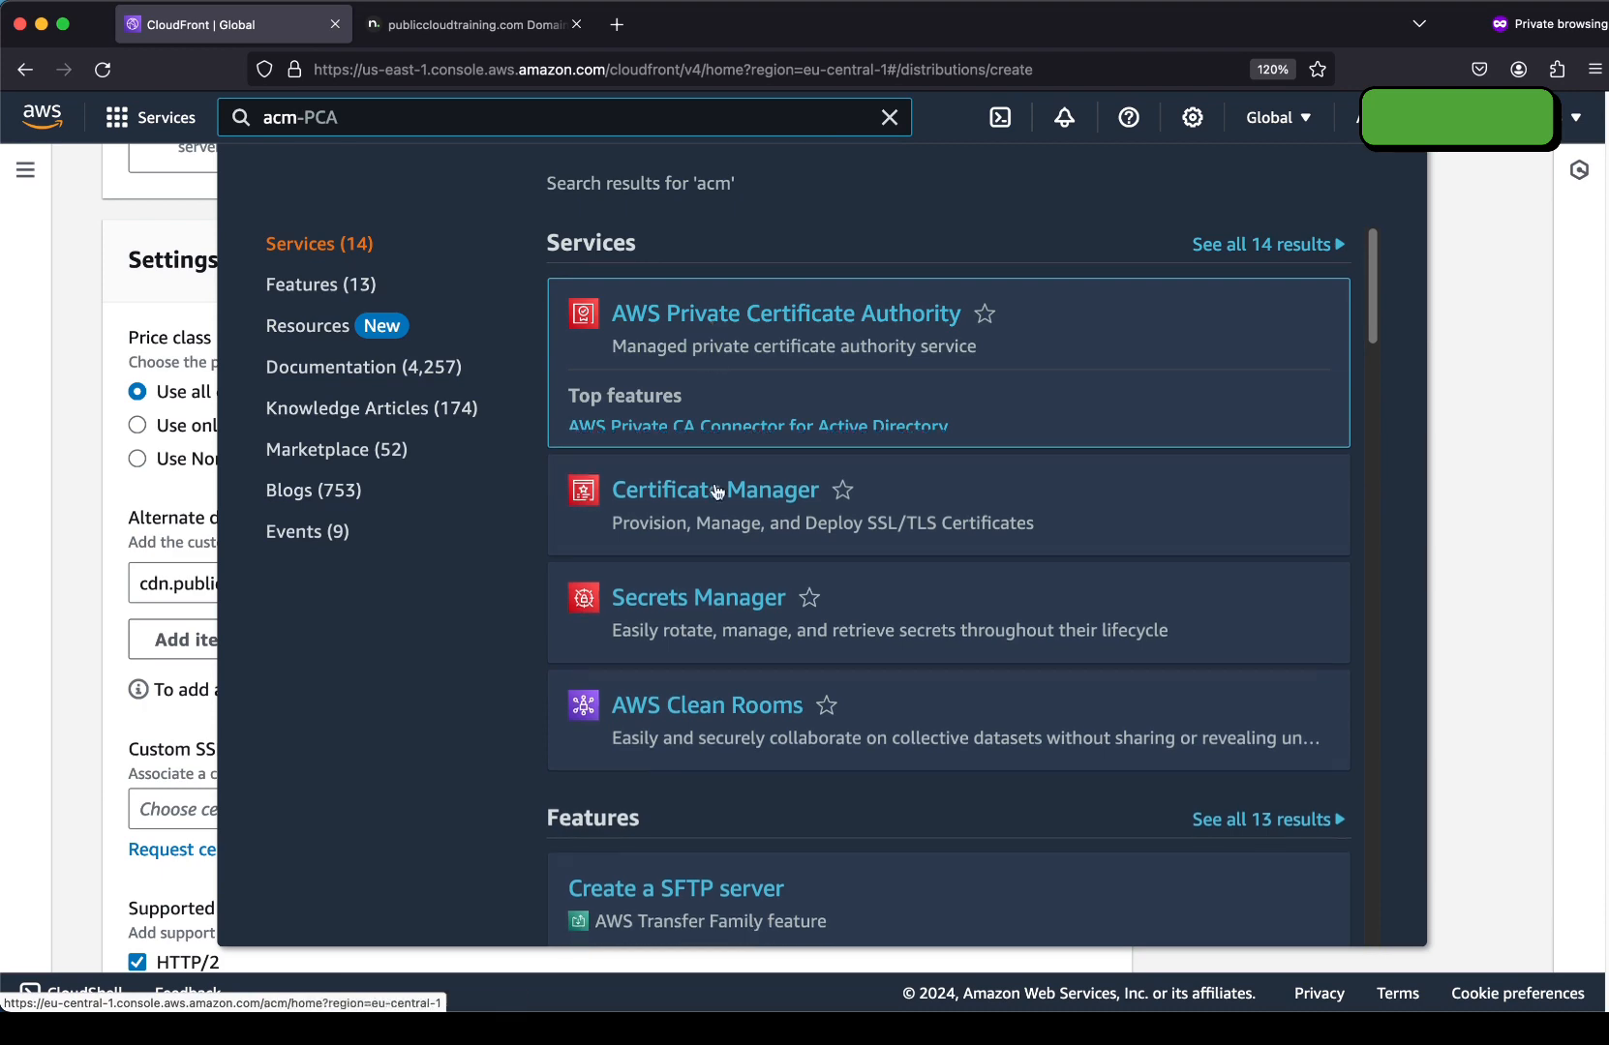
Open Certificate Manager in a new tab and switch to the US East (N. Virginia) region.
right_click(724, 418)
click(755, 436)
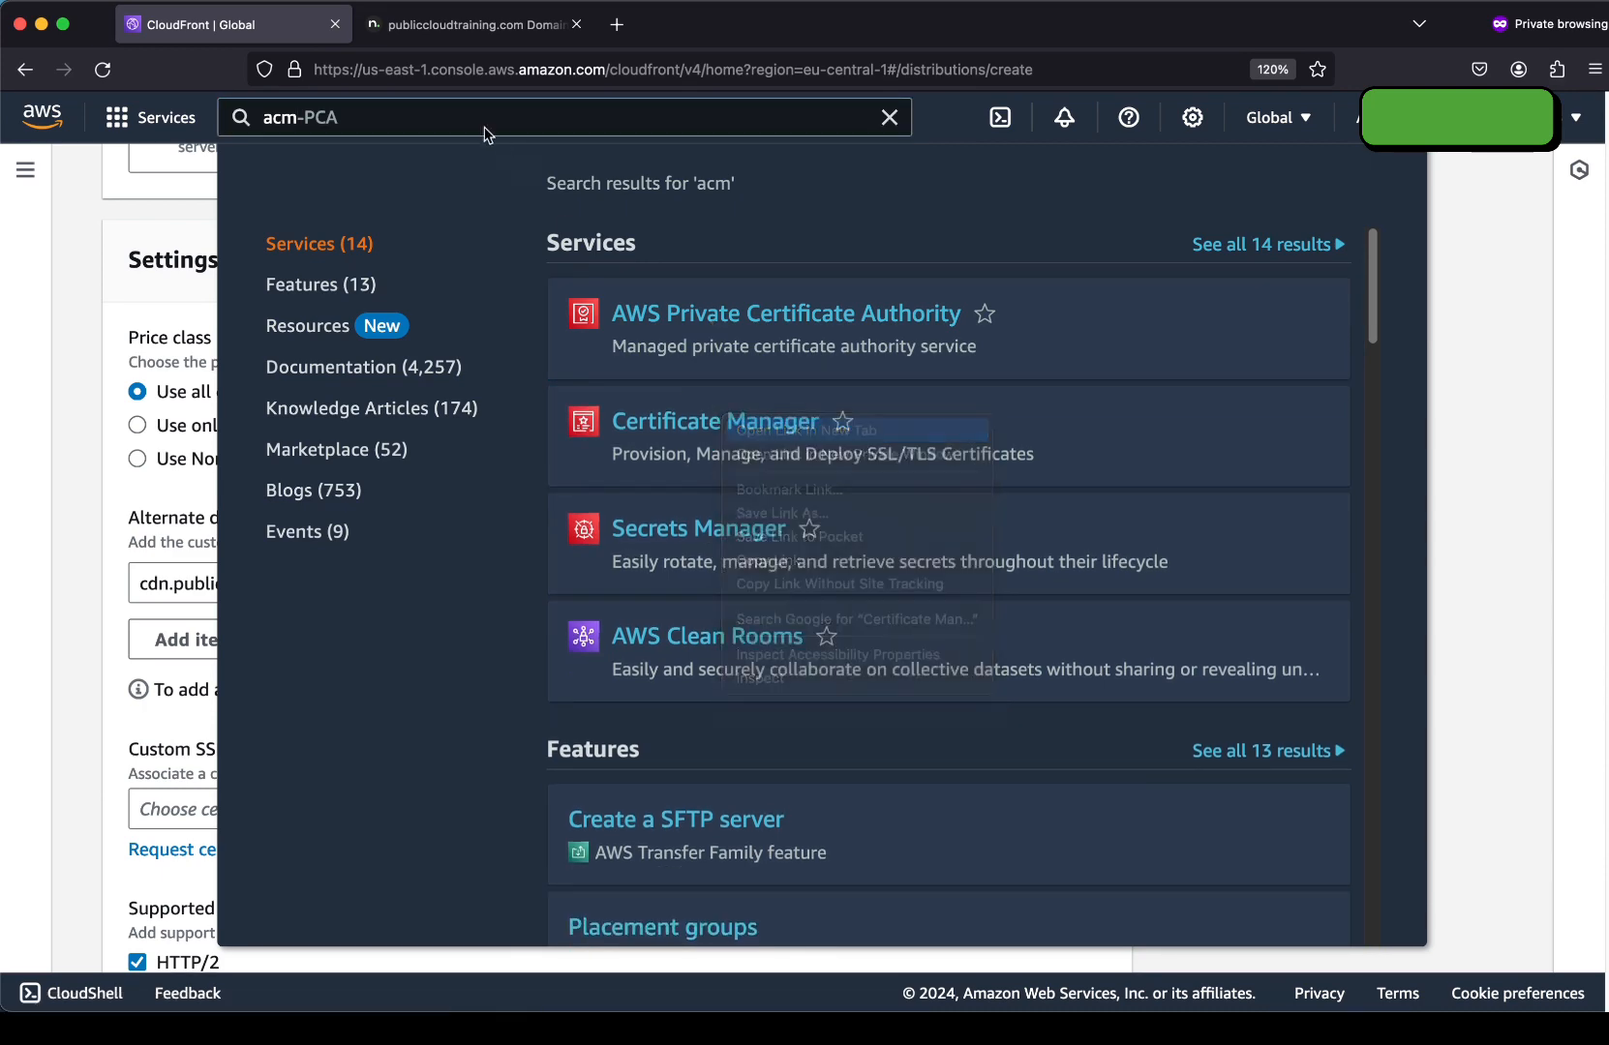
click(426, 27)
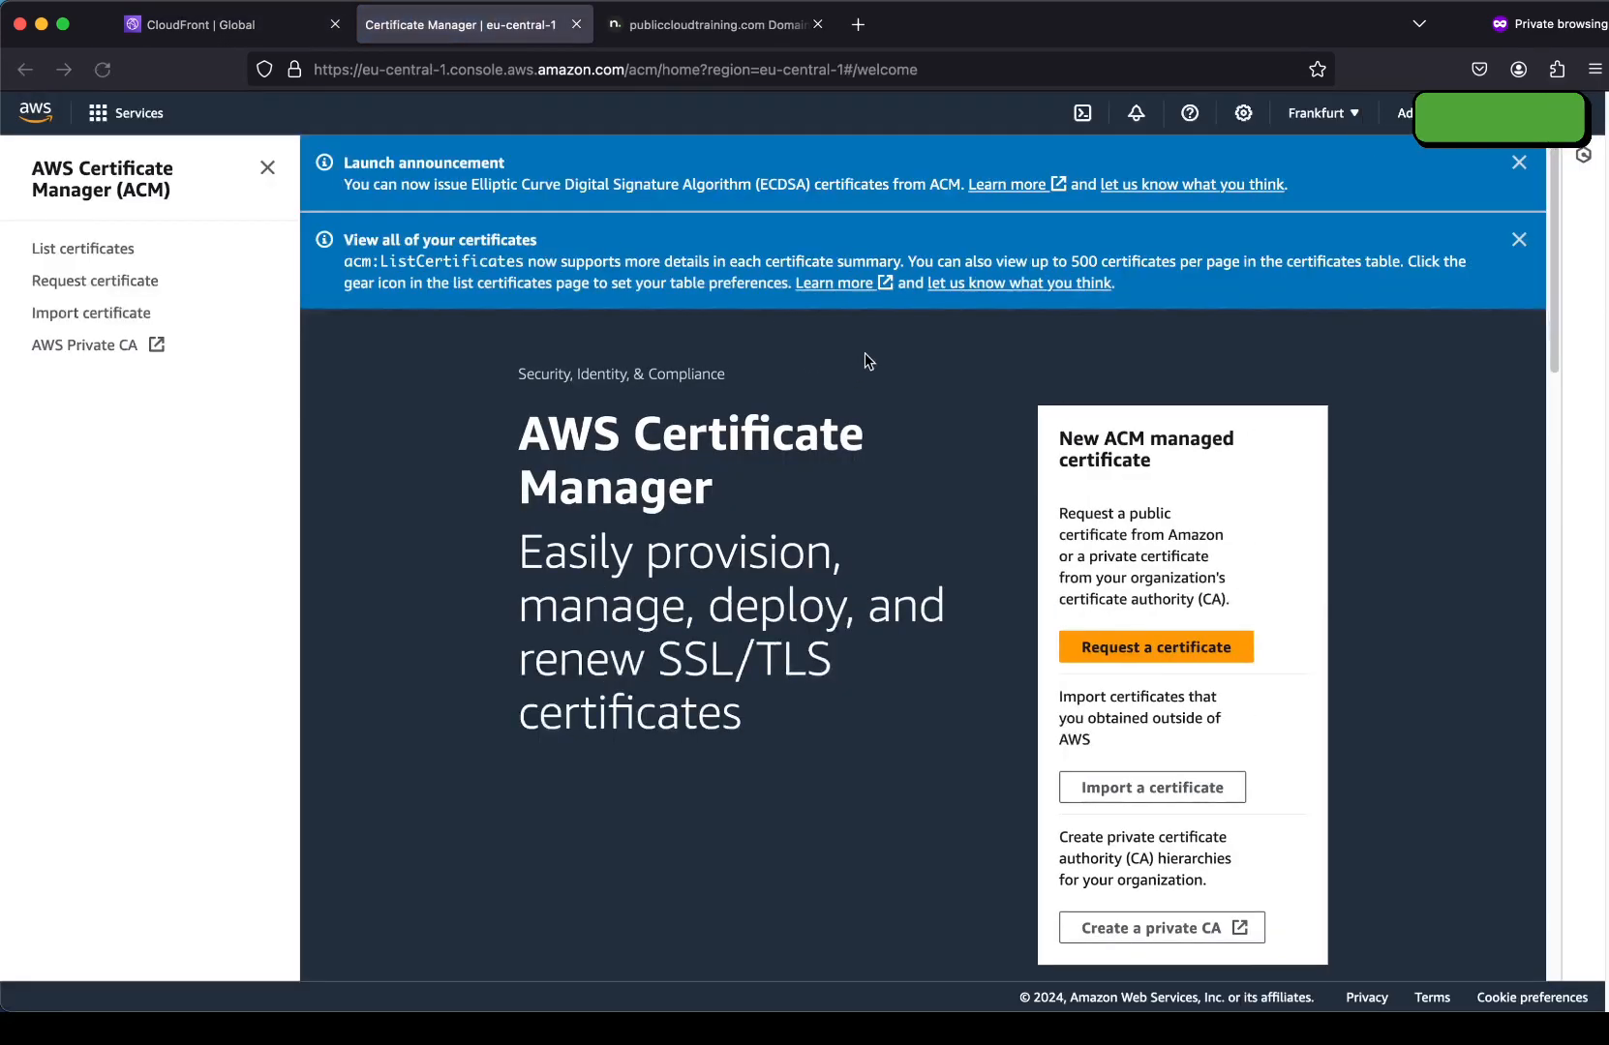
click(1325, 118)
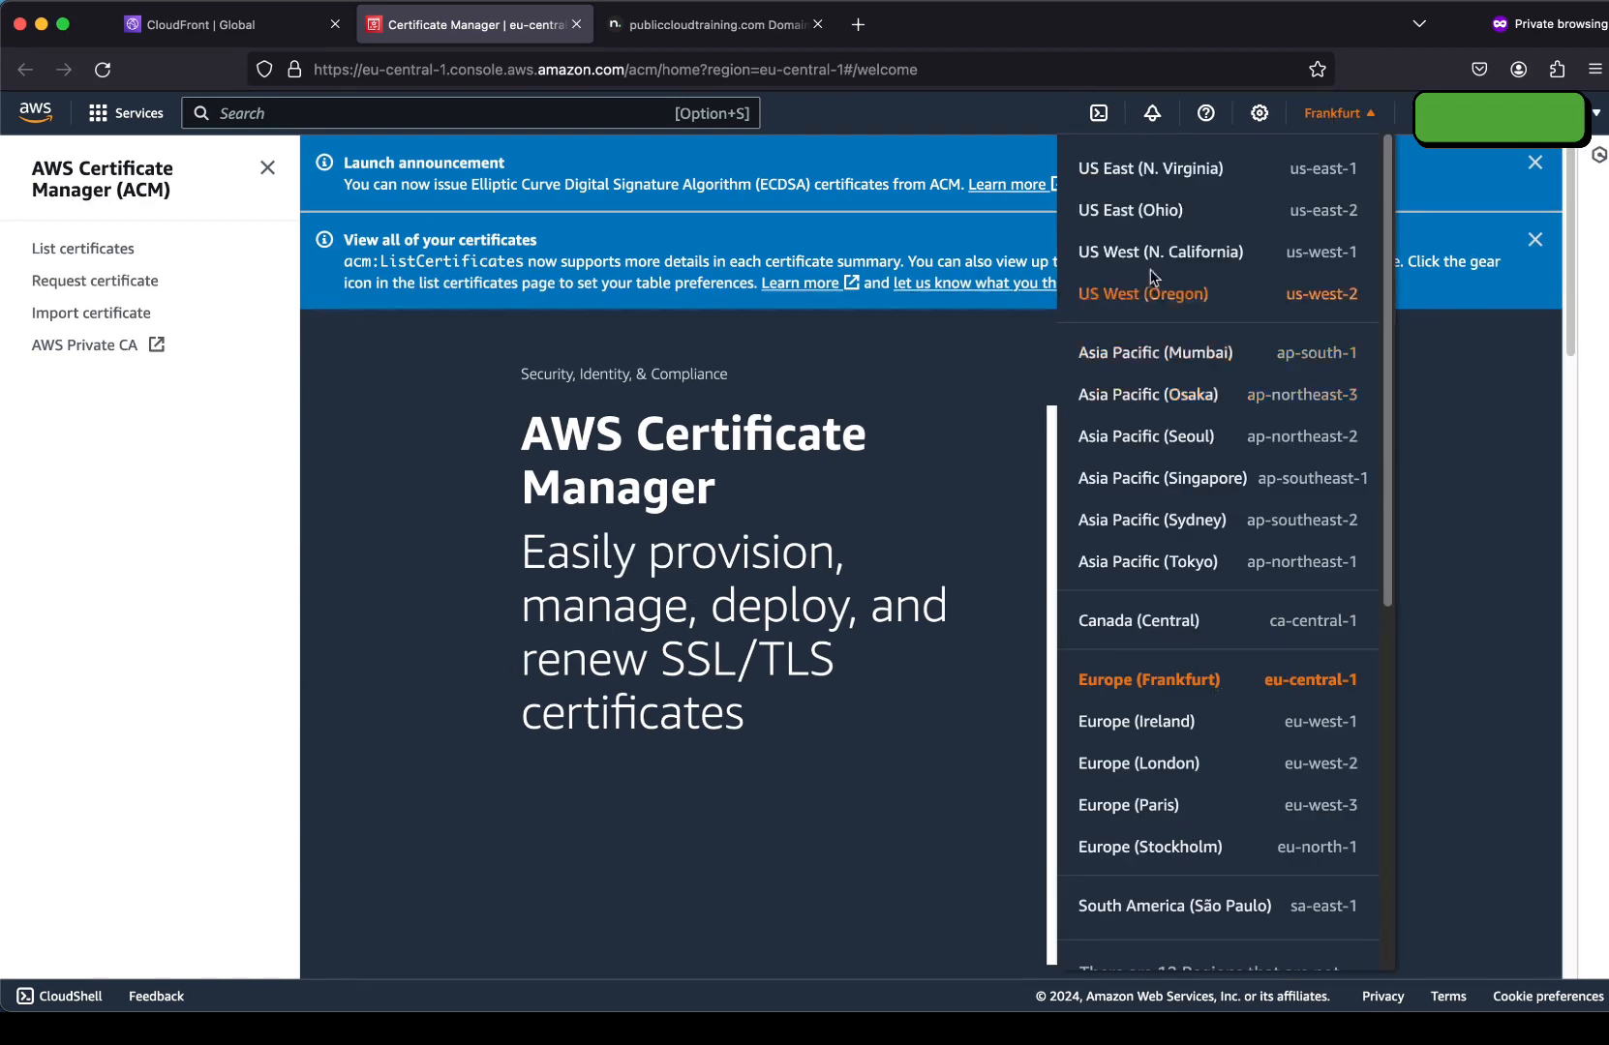
click(1150, 172)
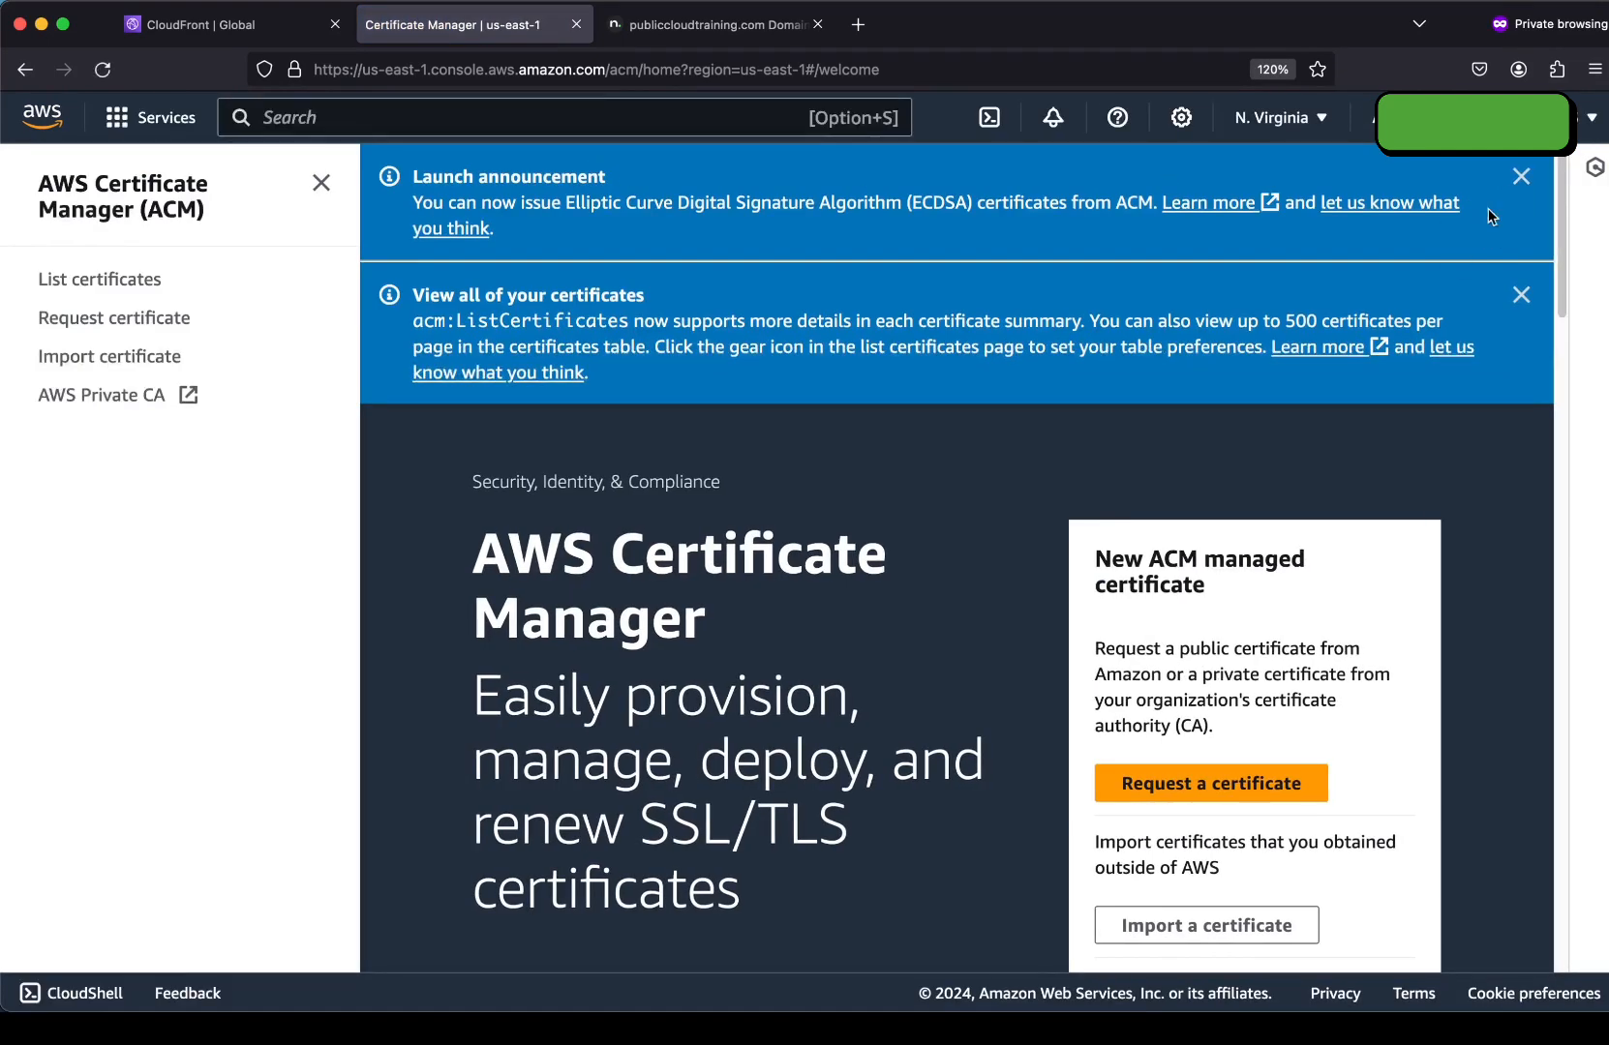
click(1520, 176)
click(1519, 176)
Request a public certificate for cdn.publiccloudtraining.com.
click(1242, 514)
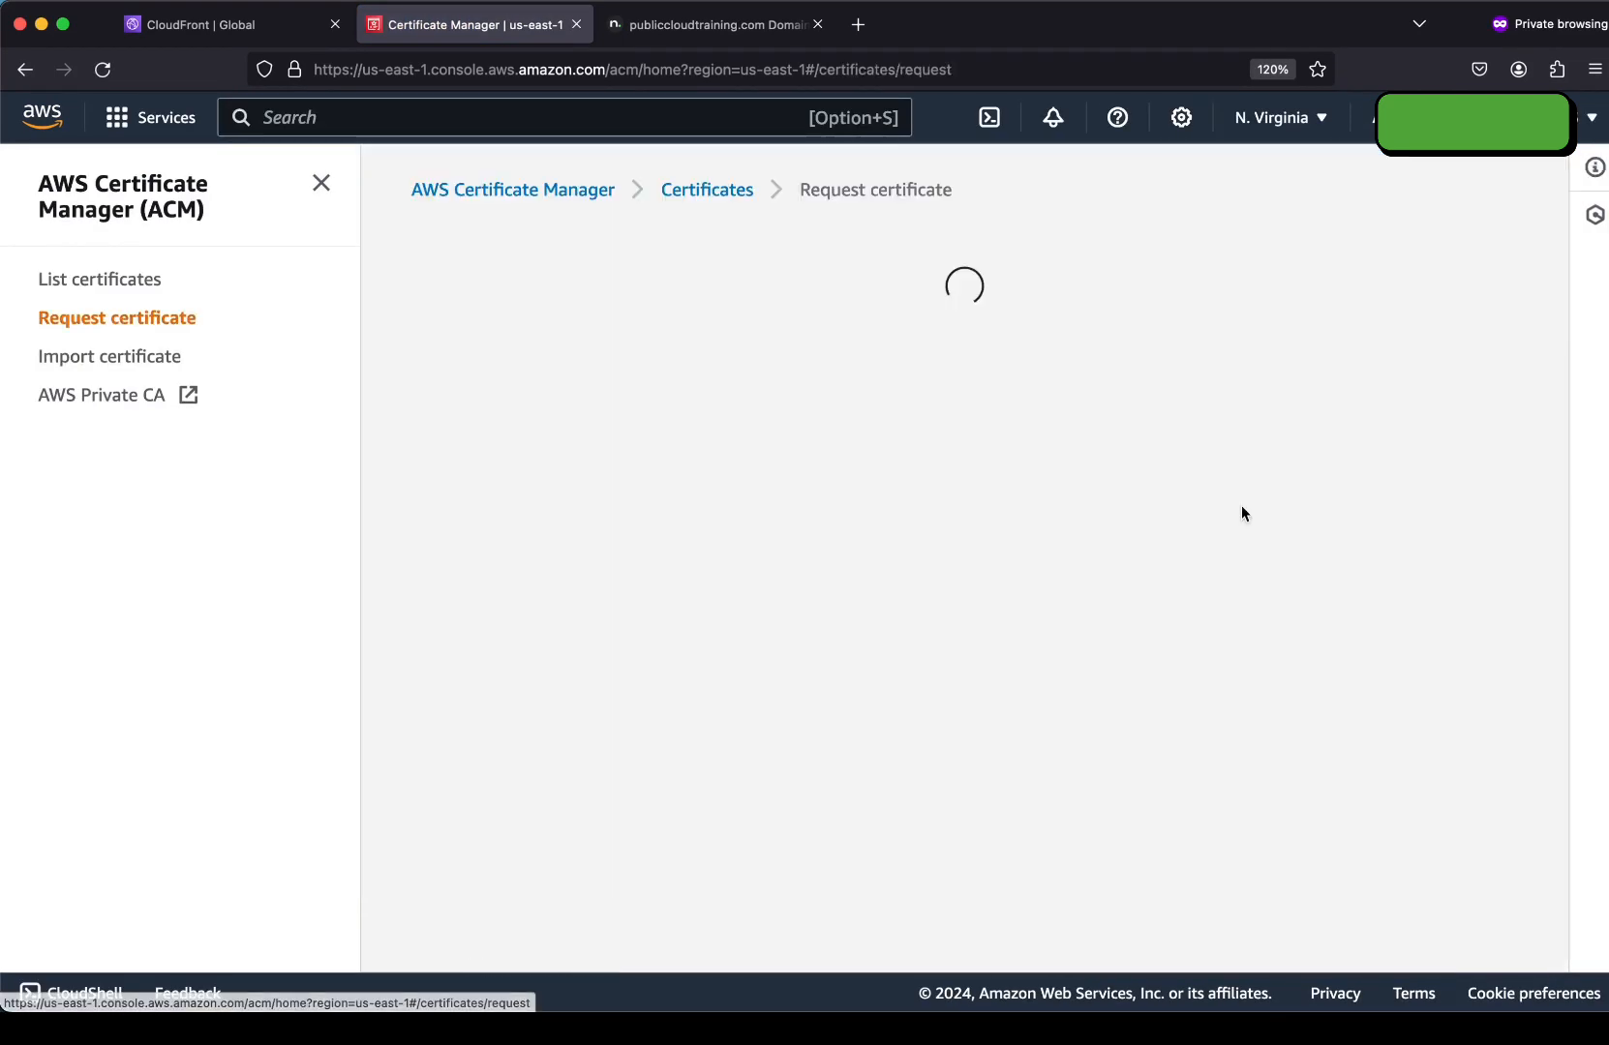
click(1465, 681)
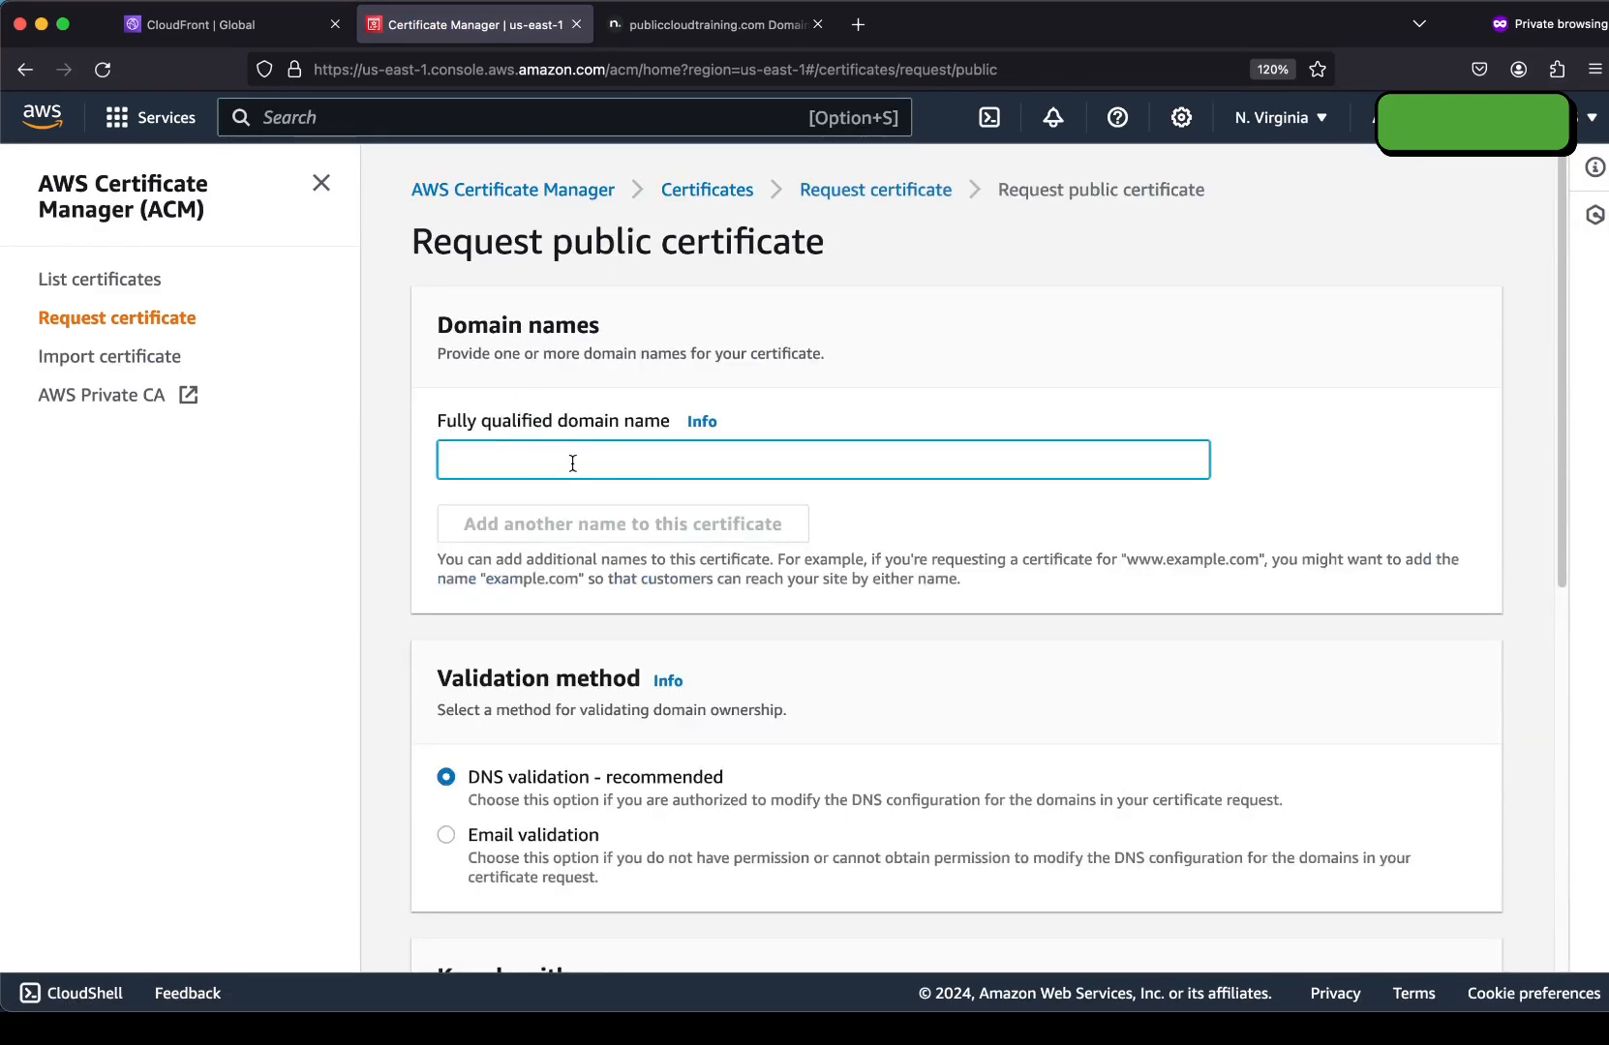
text(cdn.publiccloudtraining.com)
scroll(769, 472, down, 6)
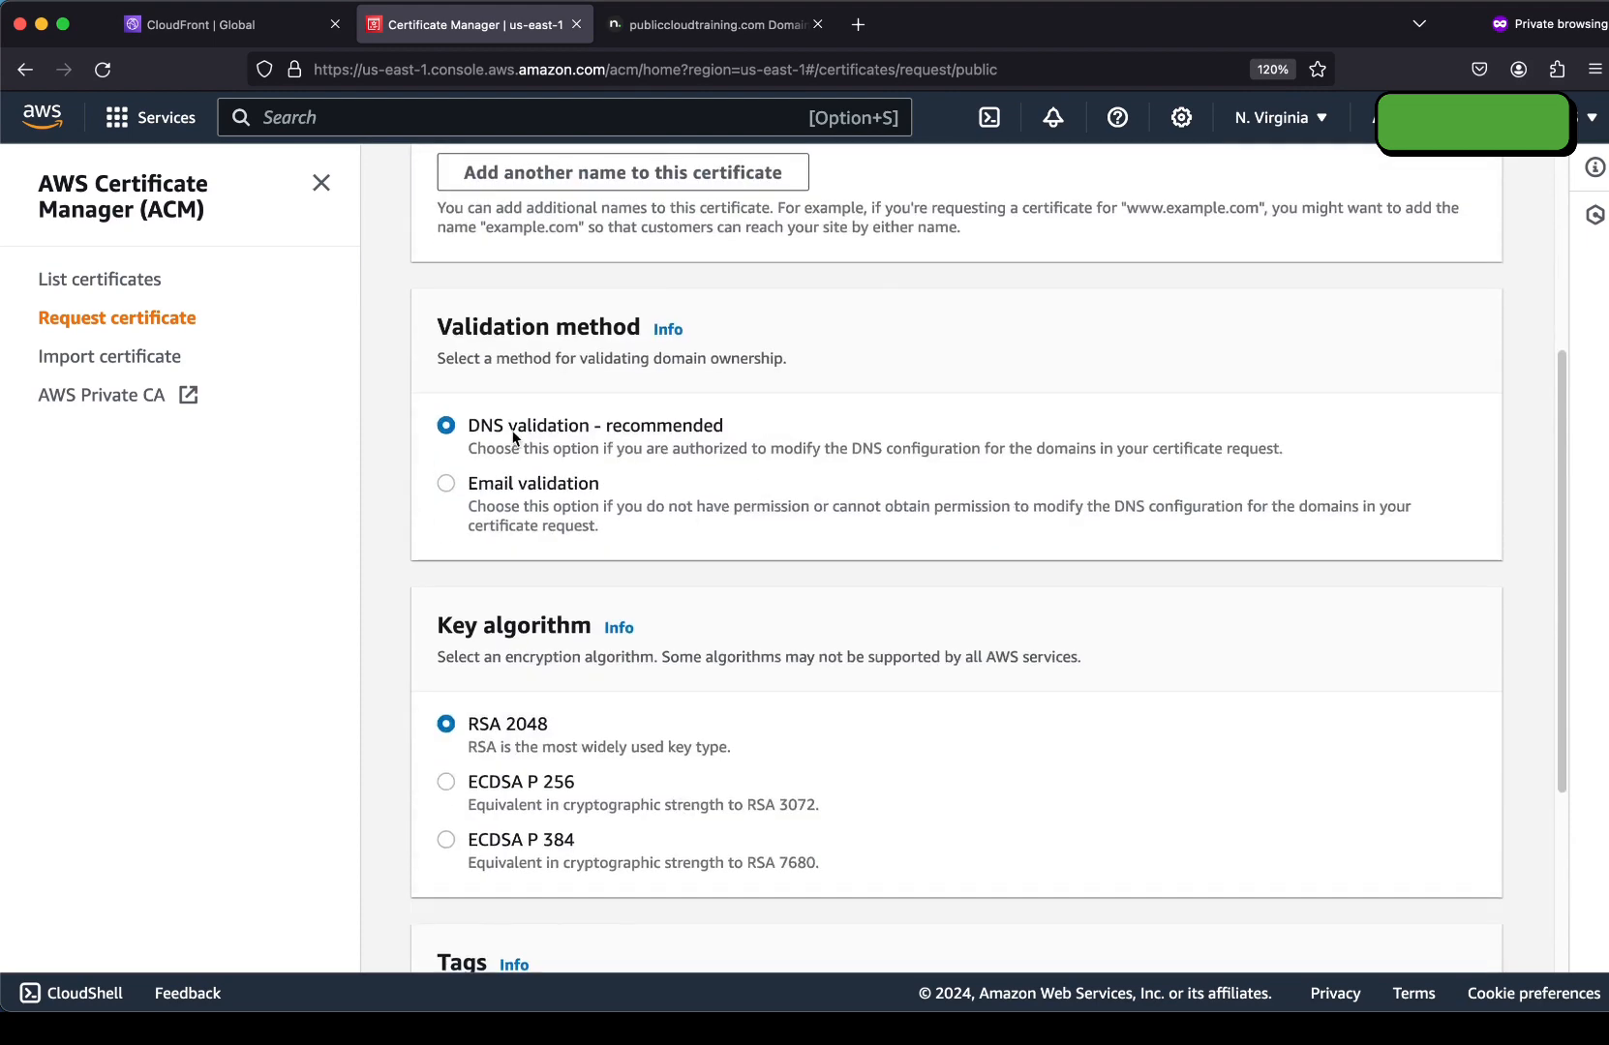
scroll(624, 546, down, 2)
click(1437, 927)
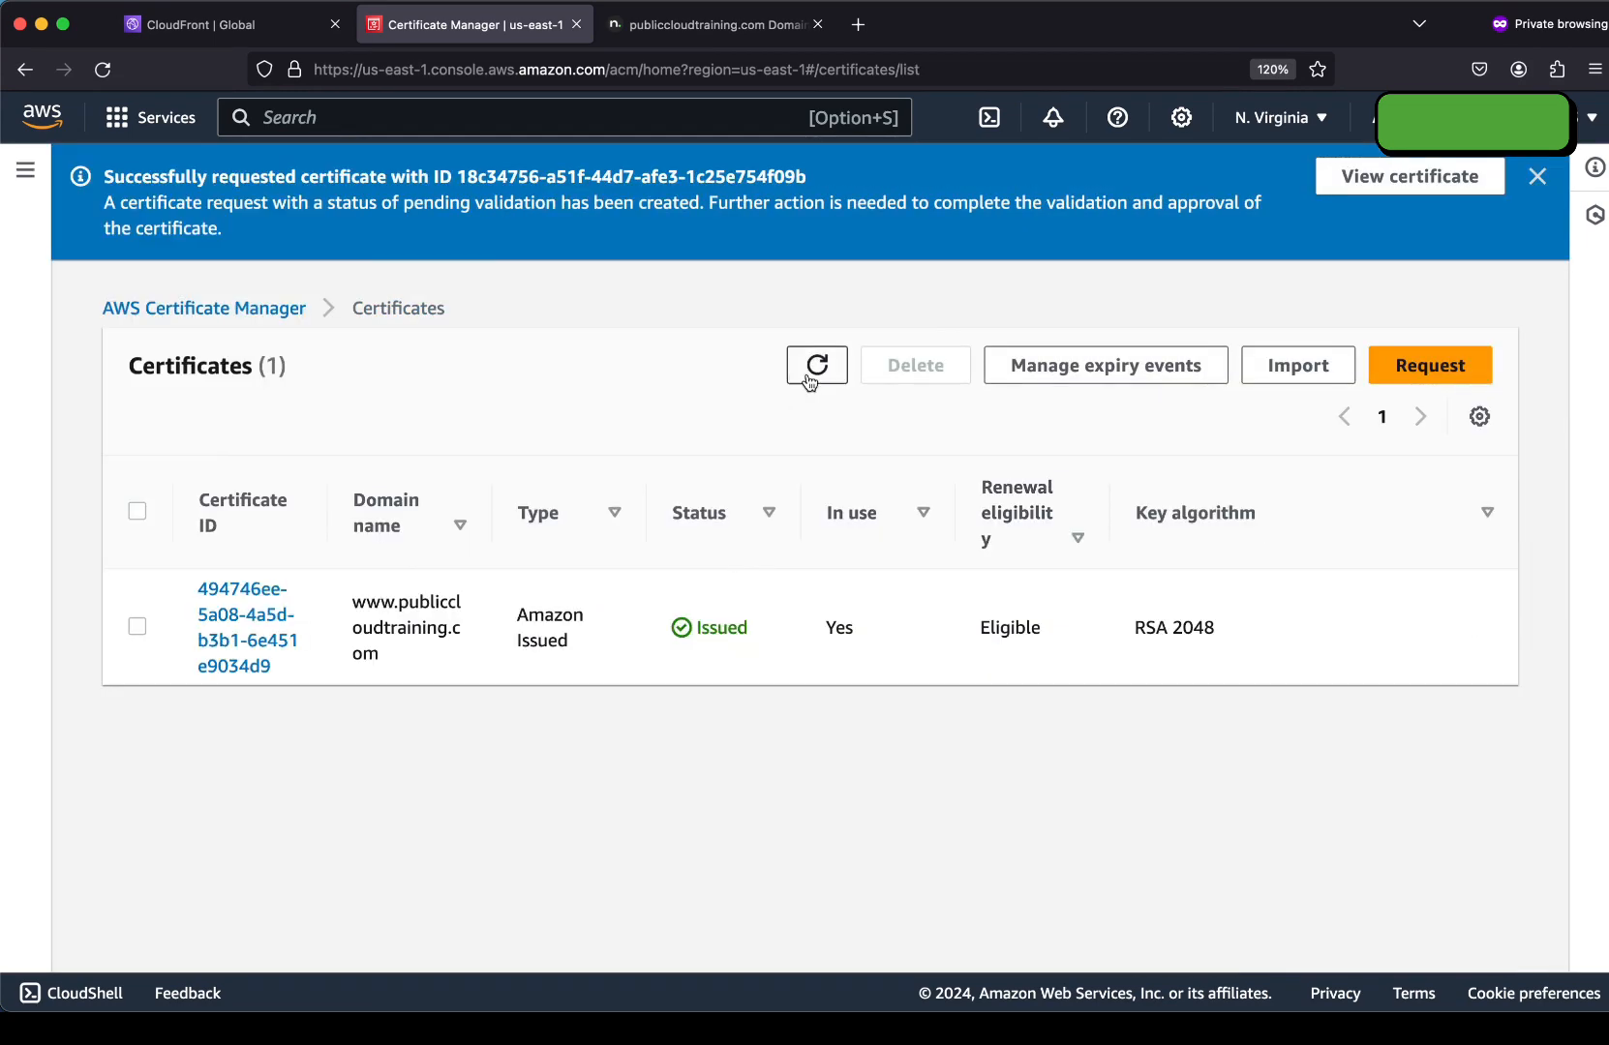
Open the new certificate's details and copy its validation CNAME name.
click(813, 367)
click(242, 627)
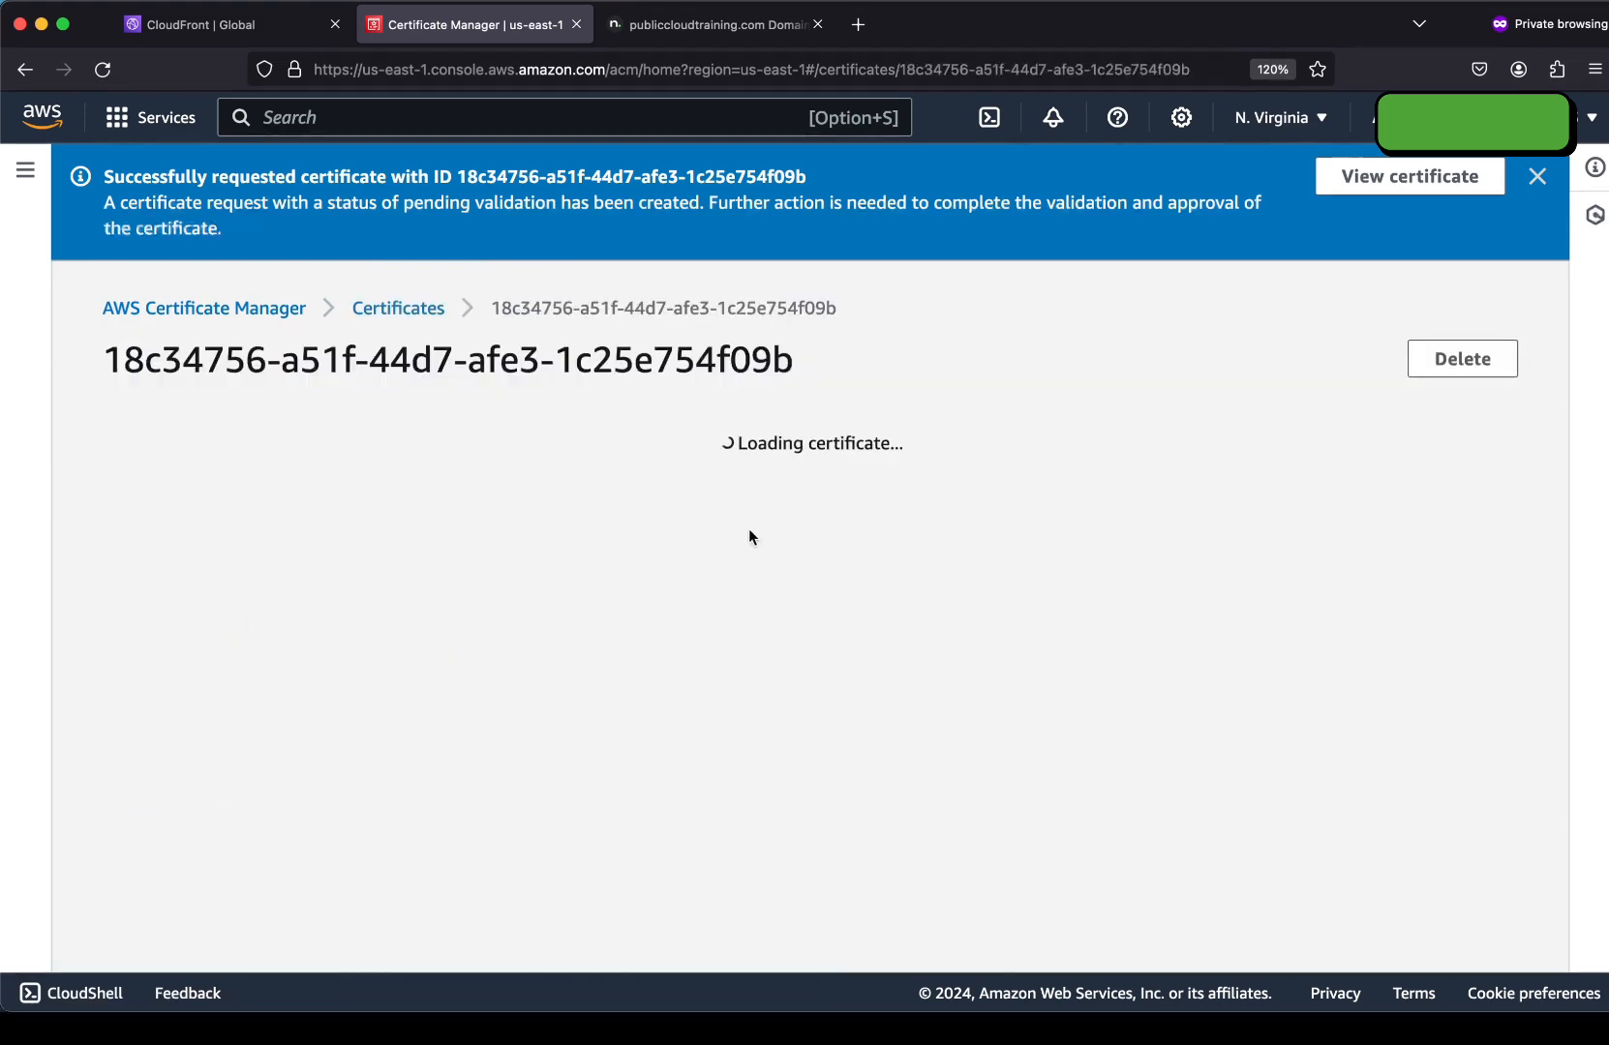
scroll(853, 454, down, 1)
scroll(1254, 420, down, 3)
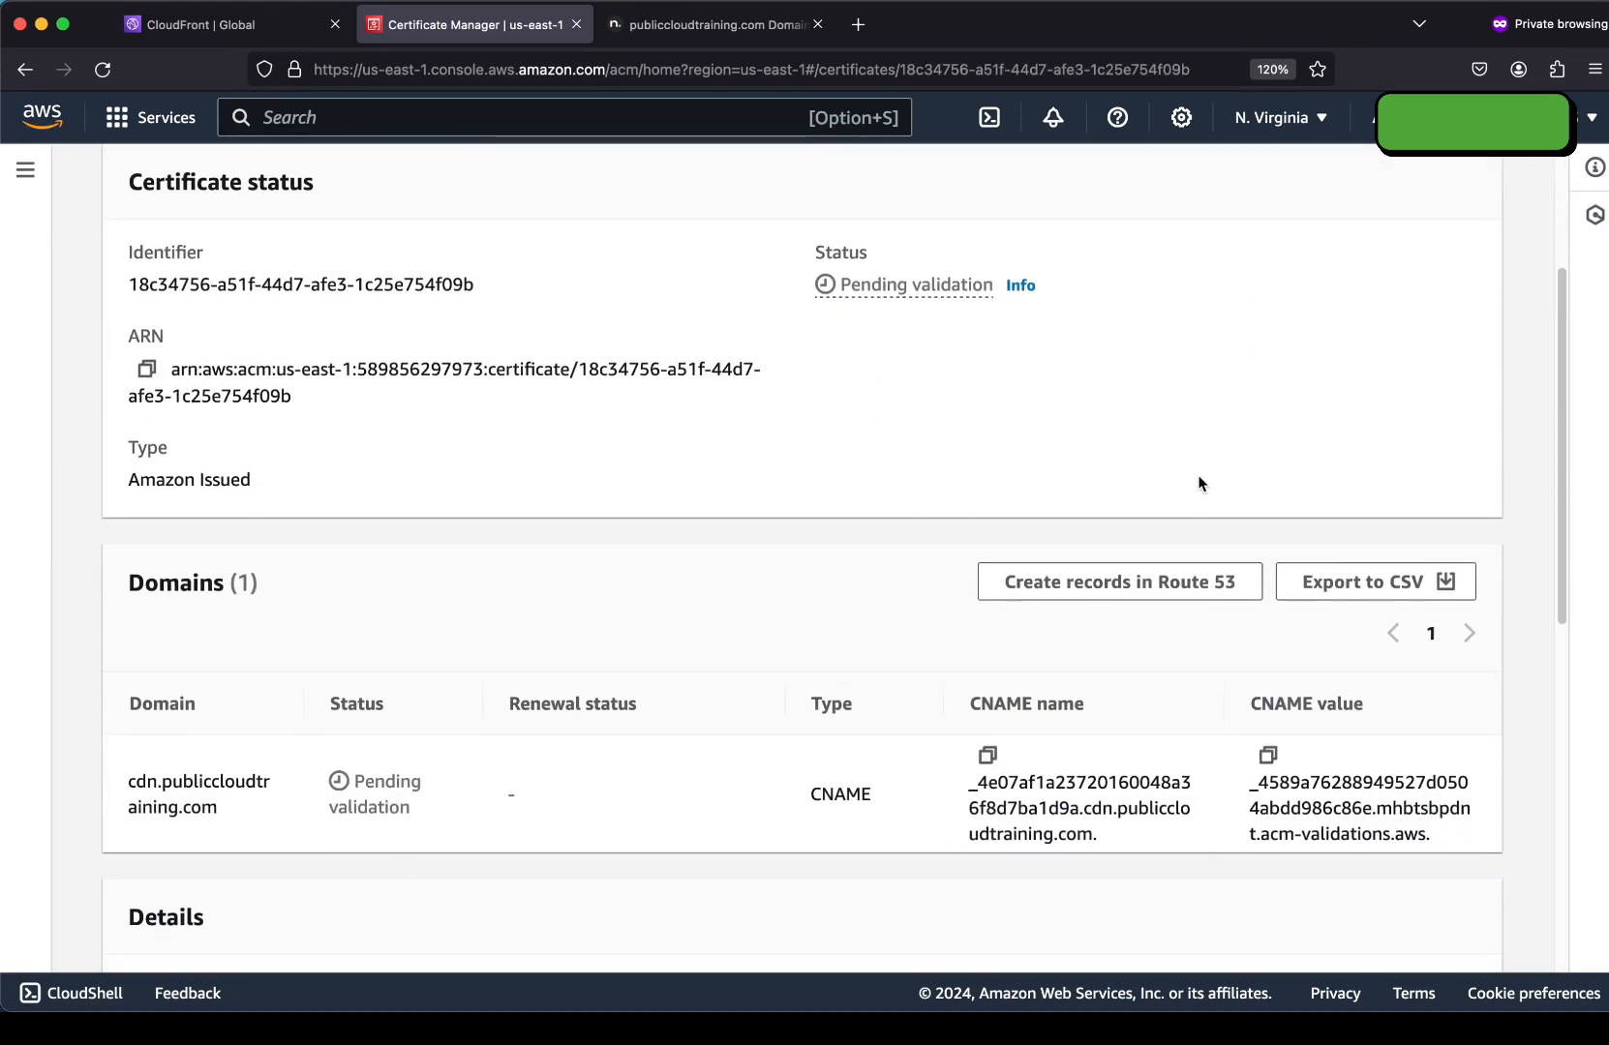
click(987, 753)
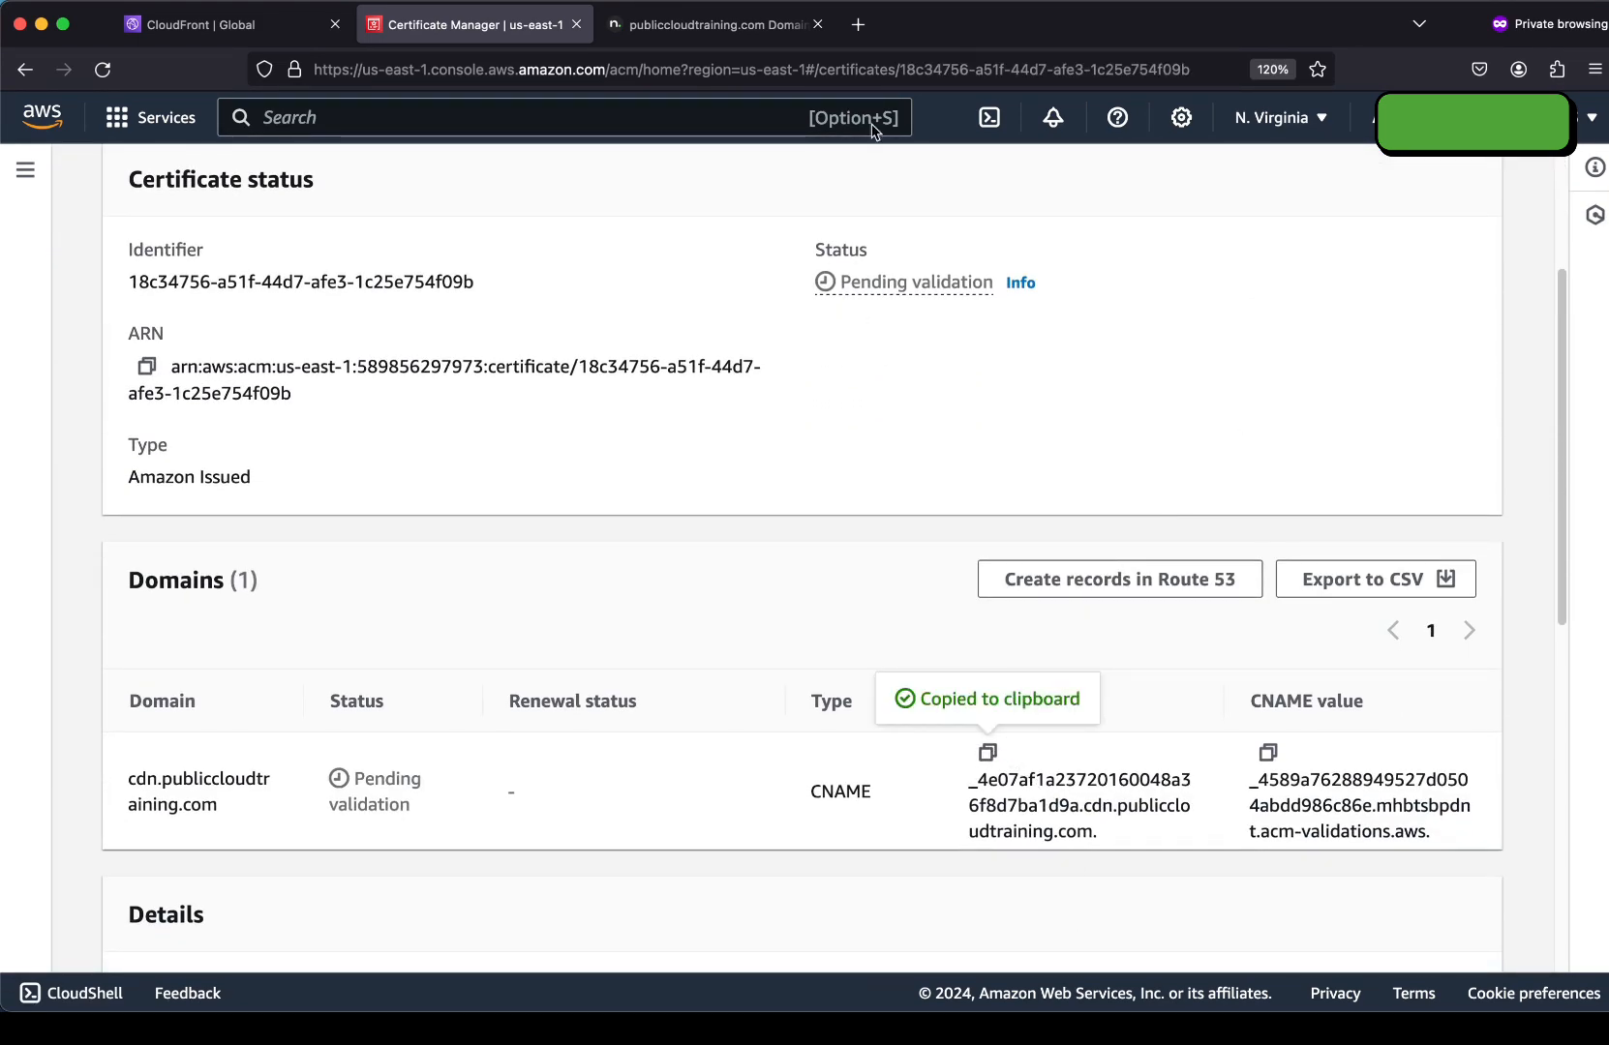
click(707, 25)
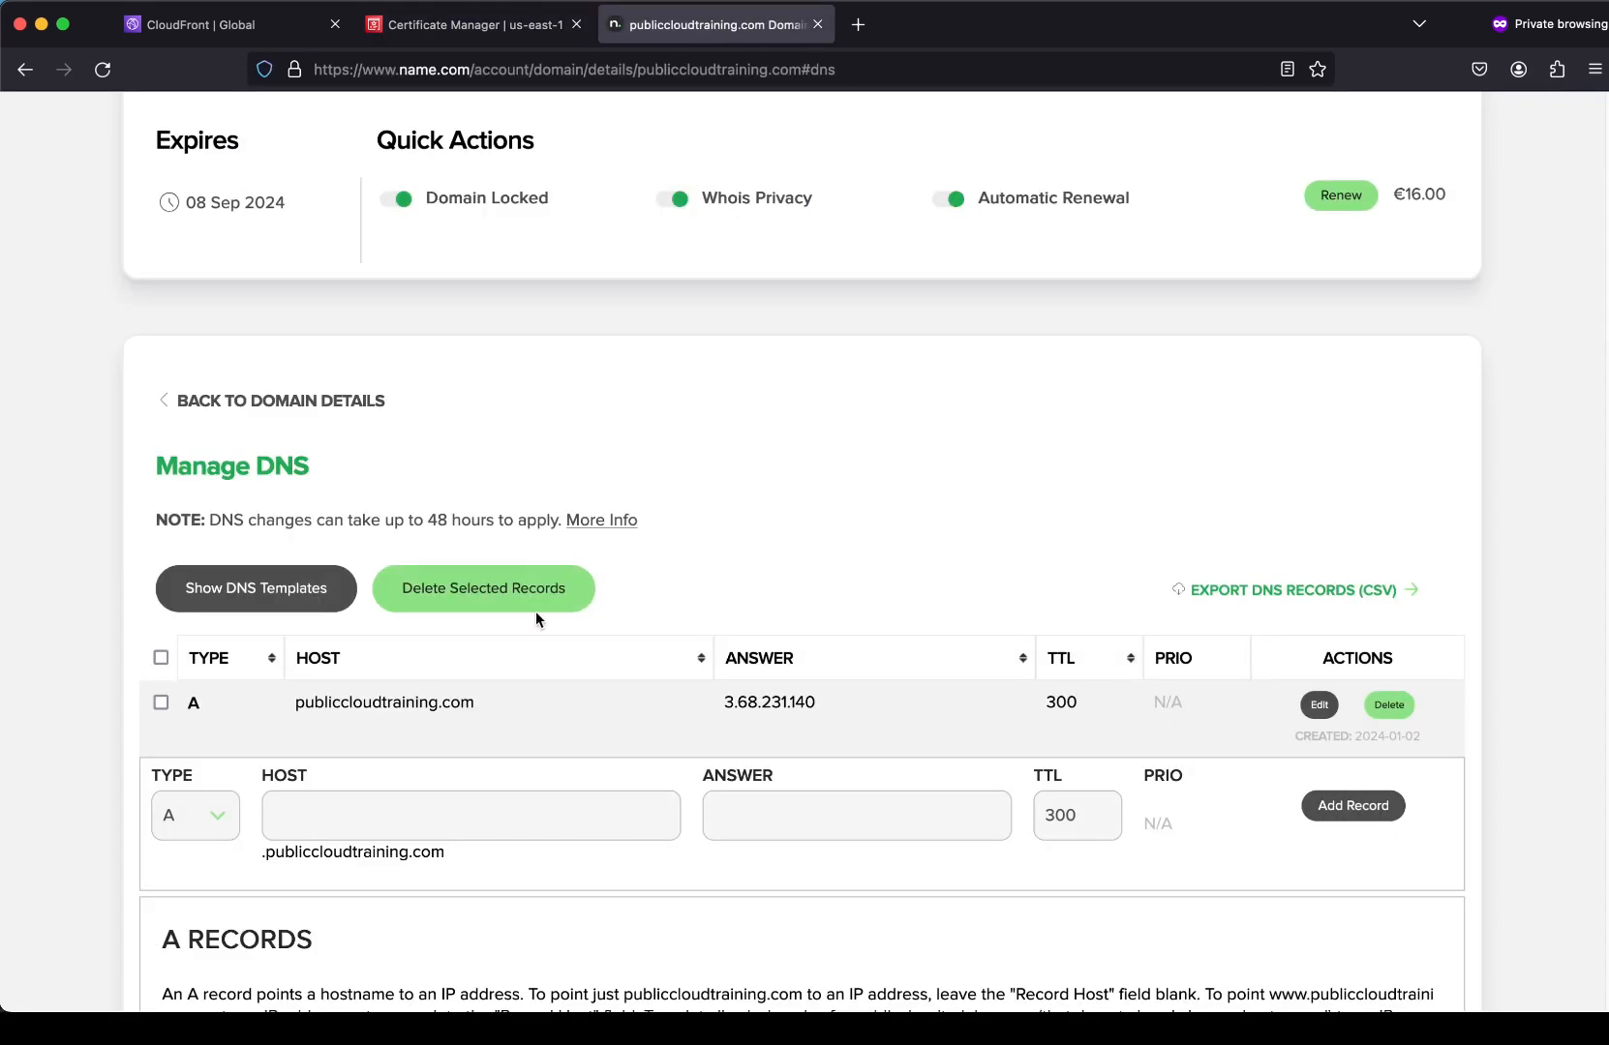
Start a CNAME record whose host is the validation name without the duplicated domain suffix.
click(197, 816)
click(244, 848)
click(310, 815)
key(super+v)
drag(674, 815, 490, 815)
key(BackSpace)
key(BackSpace)
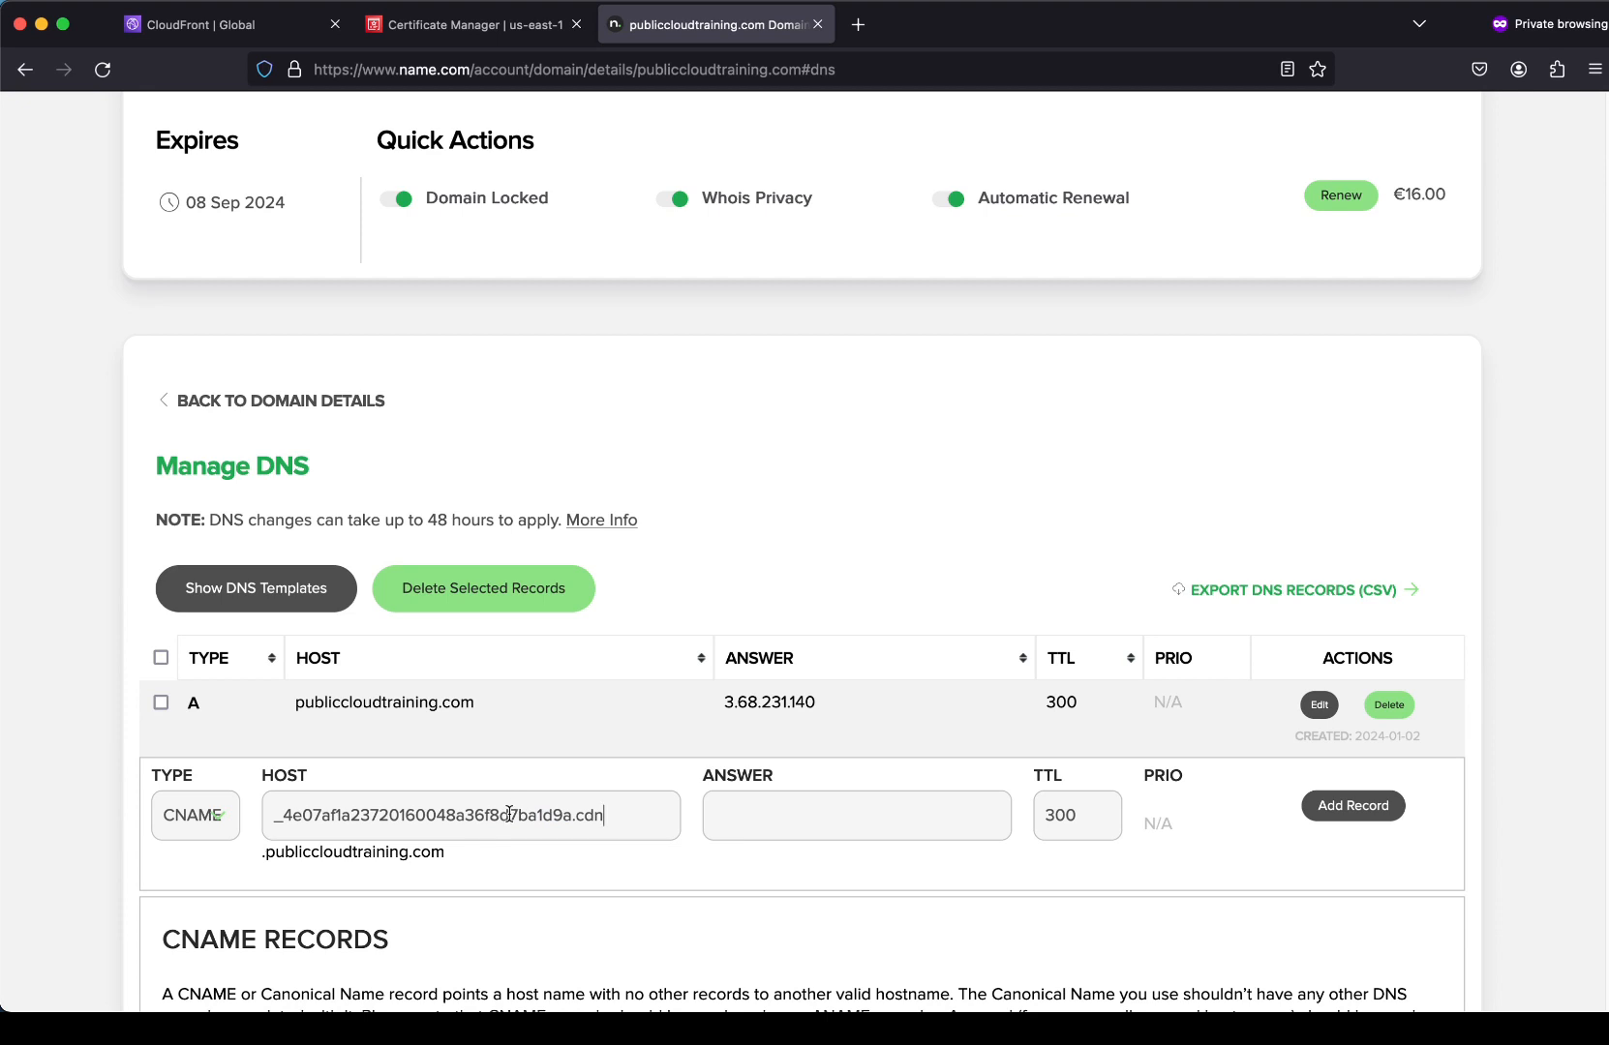
Set the record's answer to the validation CNAME value without trailing dot and add it.
click(464, 24)
click(1269, 754)
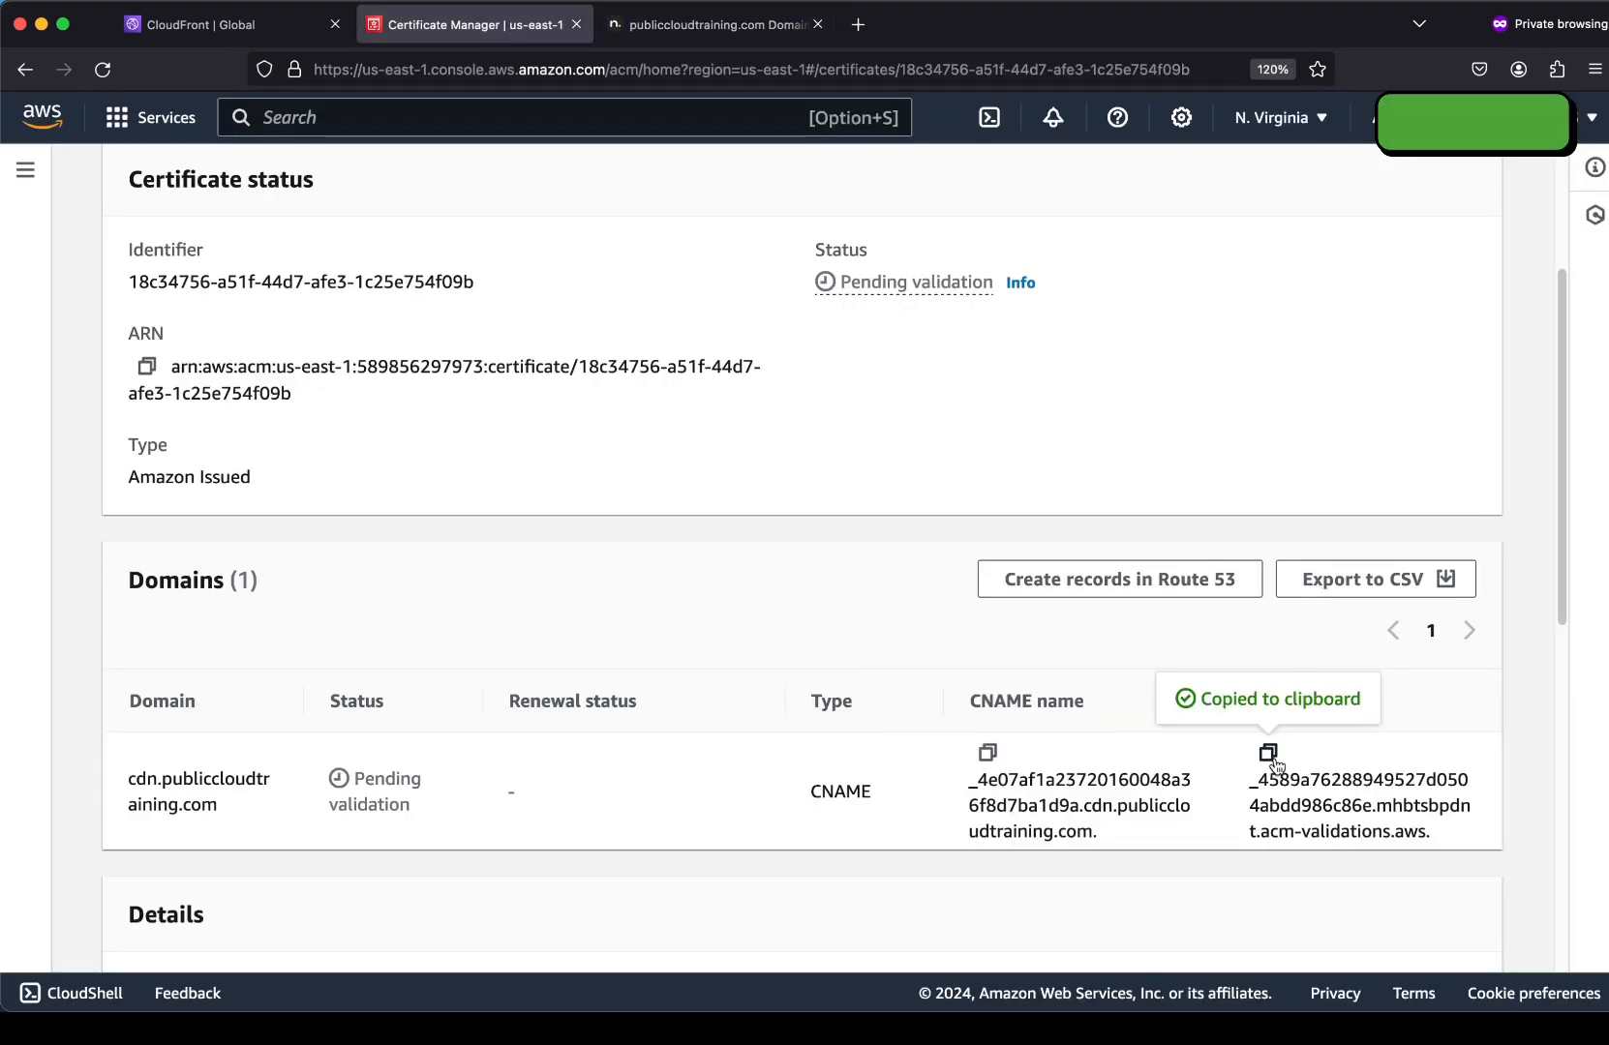
click(774, 24)
click(781, 809)
key(super+v)
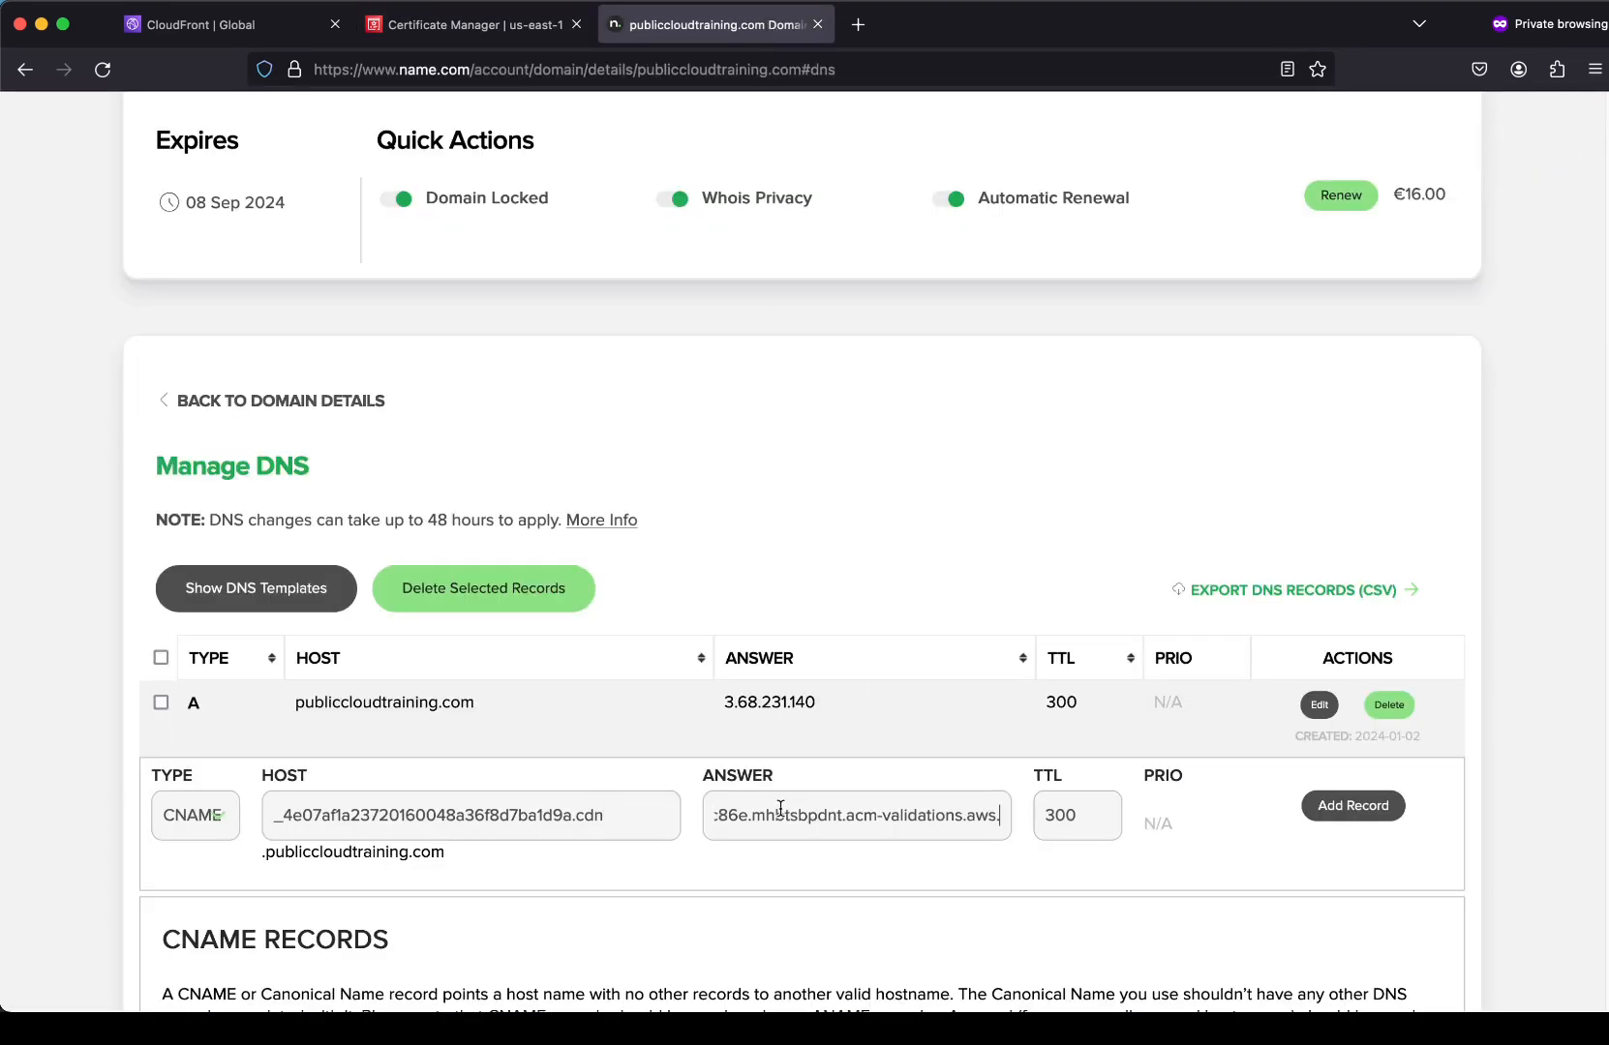
key(BackSpace)
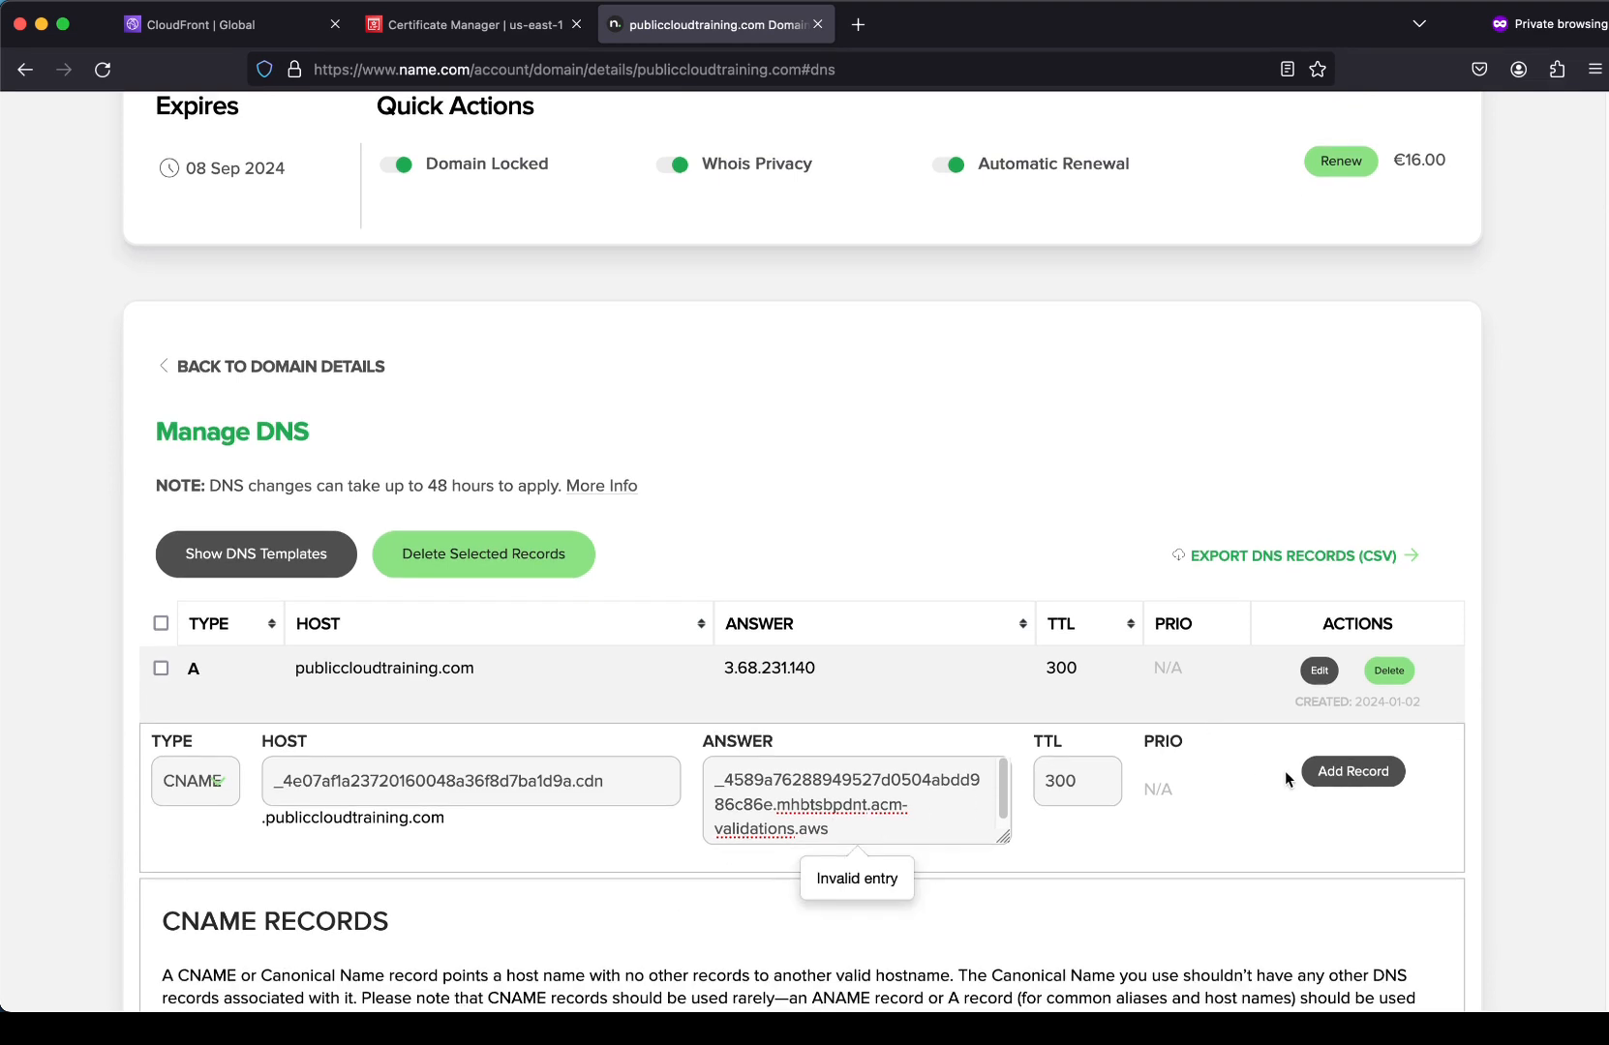
click(1309, 782)
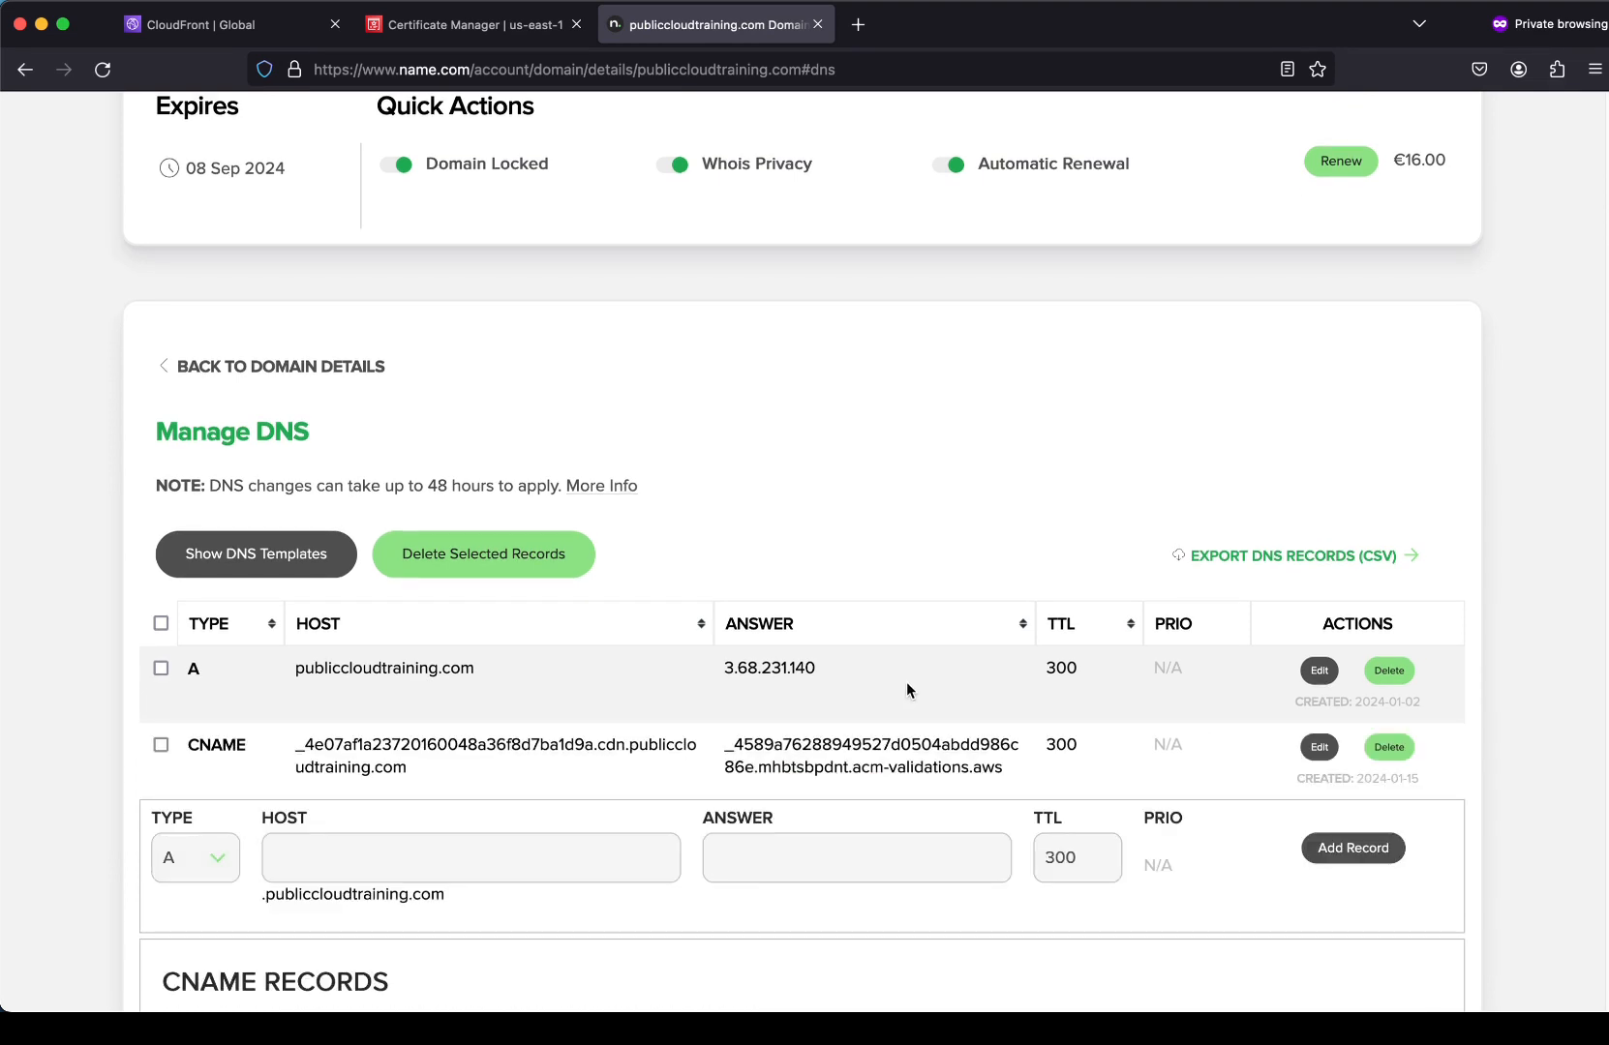
click(513, 25)
click(103, 68)
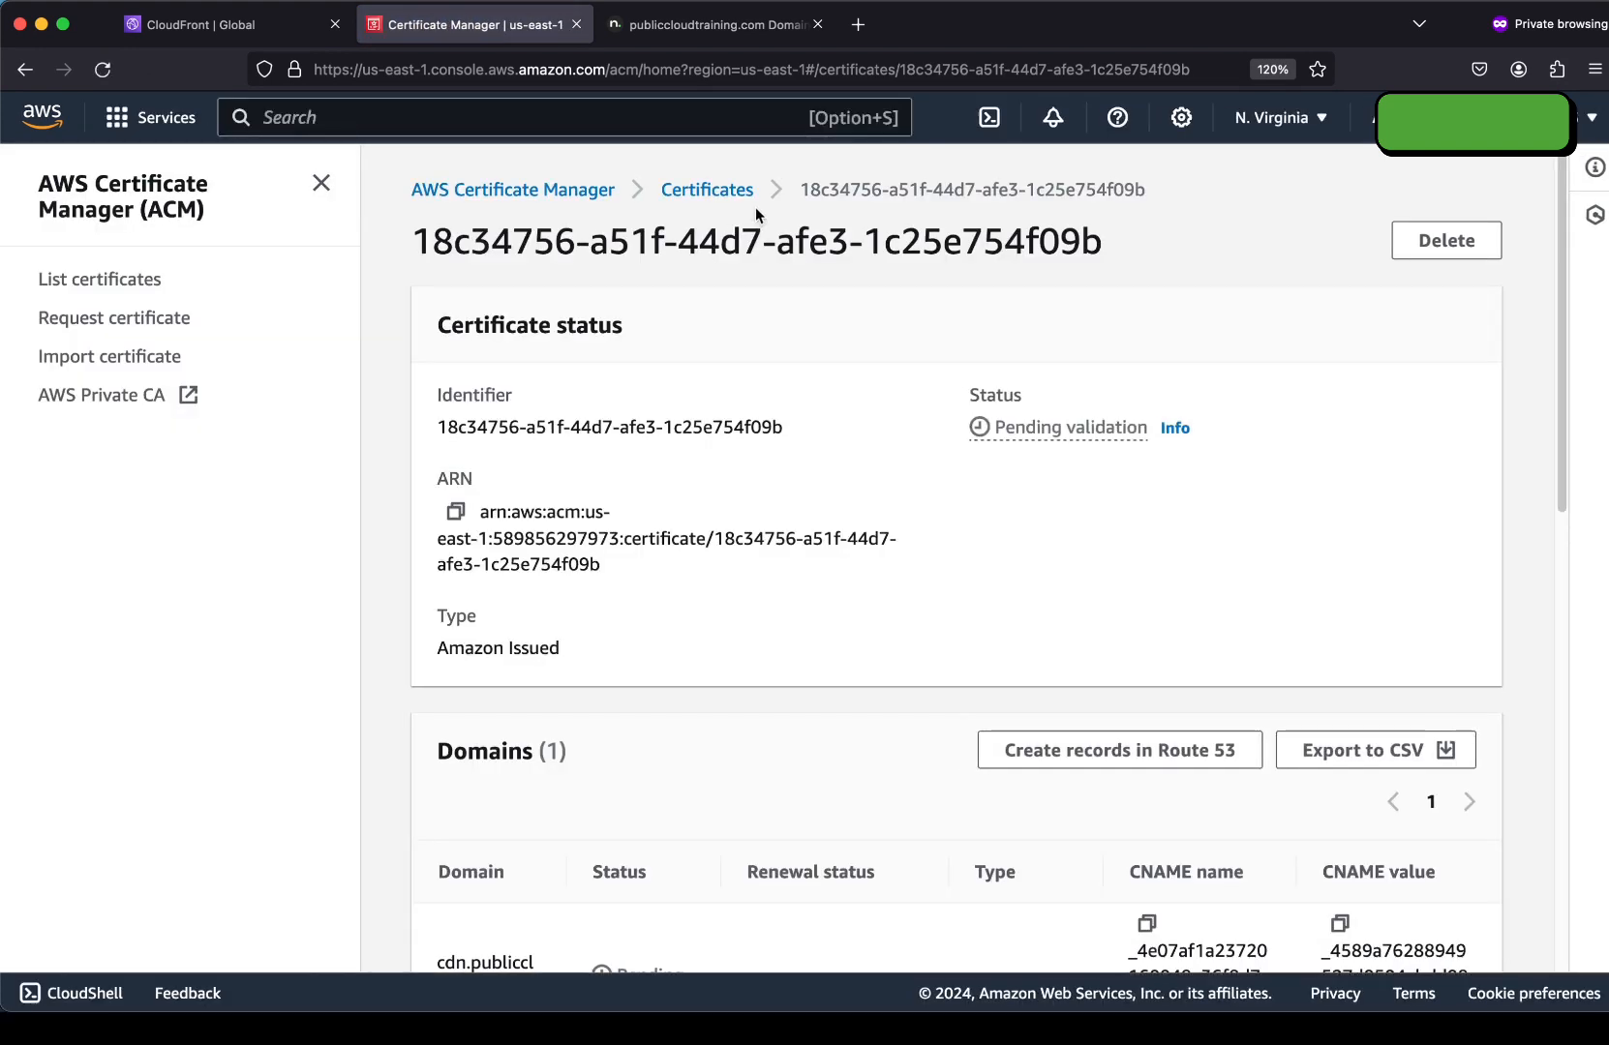
Refresh the certificate list to confirm cdn.publiccloudtraining.com shows Issued, then return to CloudFront.
click(745, 196)
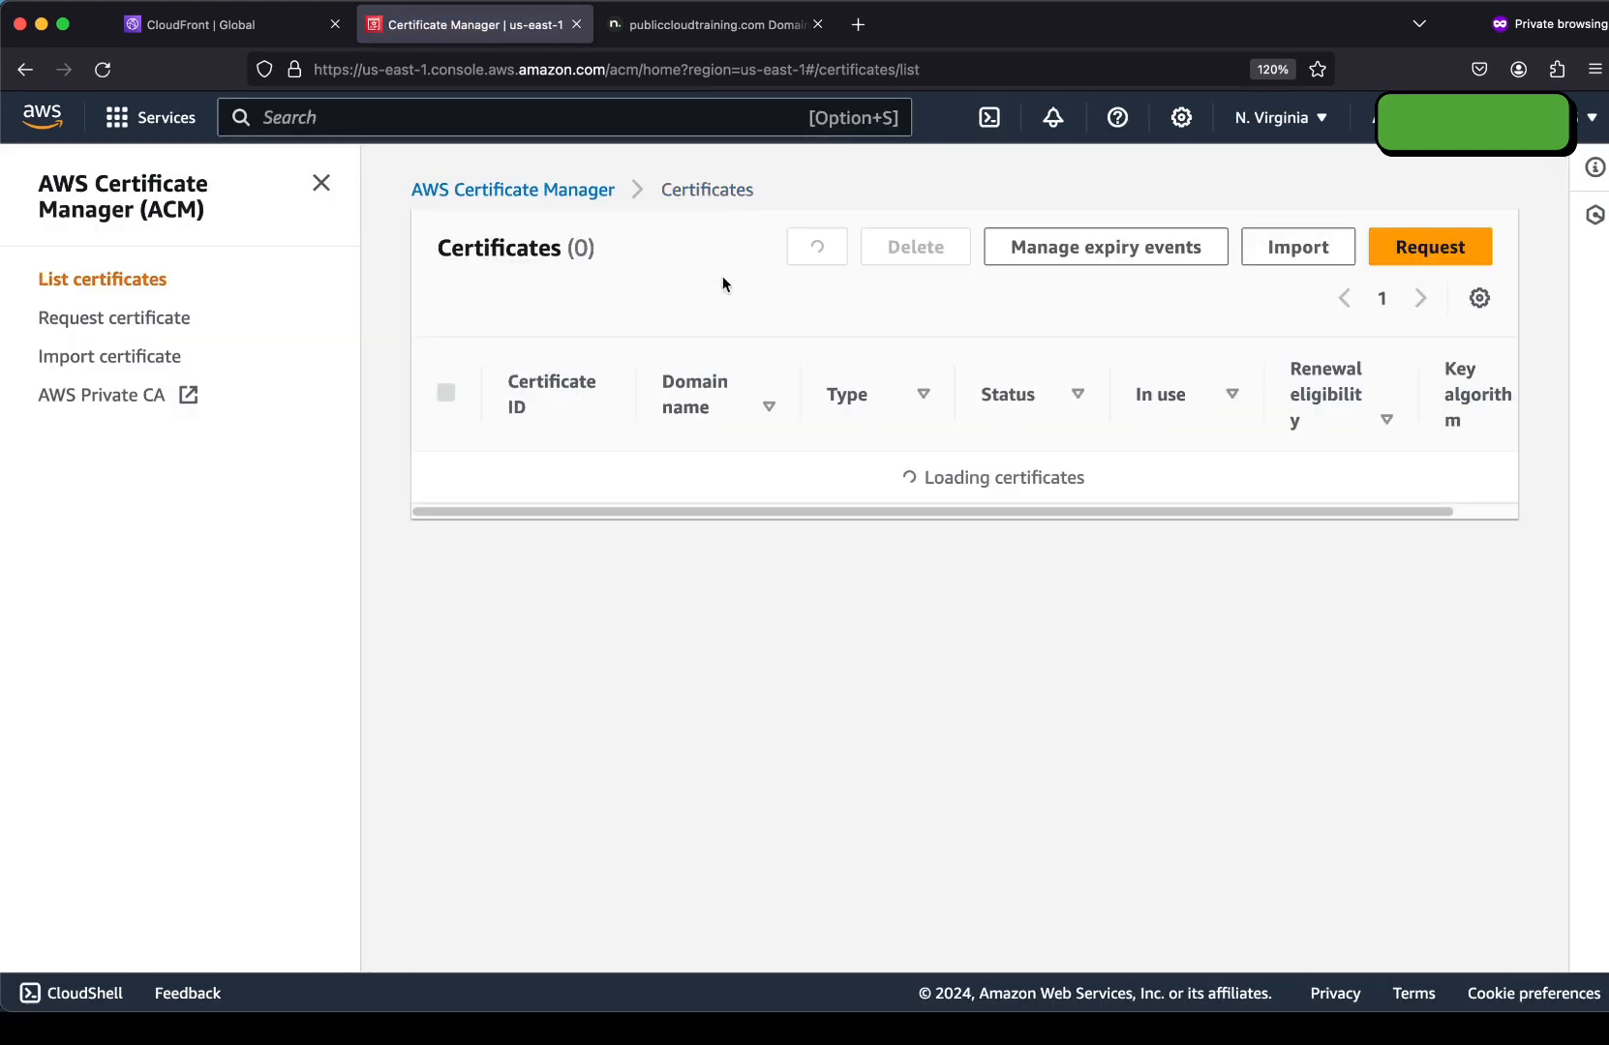
click(840, 257)
click(815, 254)
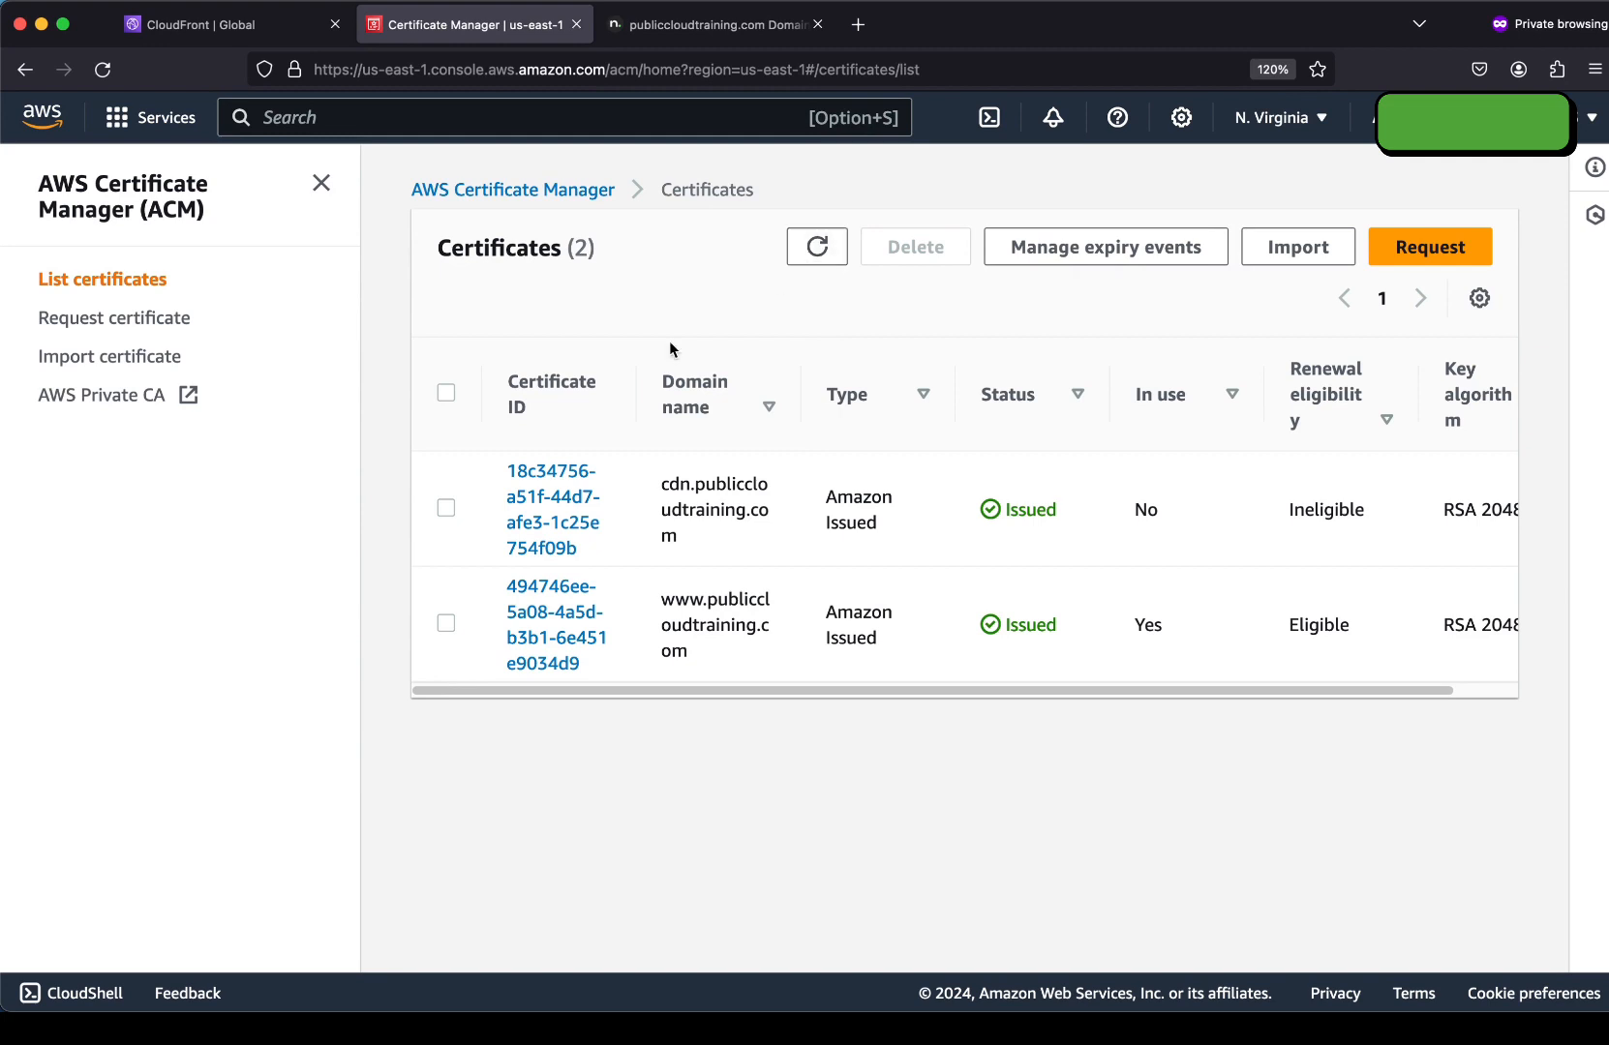
drag(971, 500, 1076, 517)
click(1077, 517)
click(198, 24)
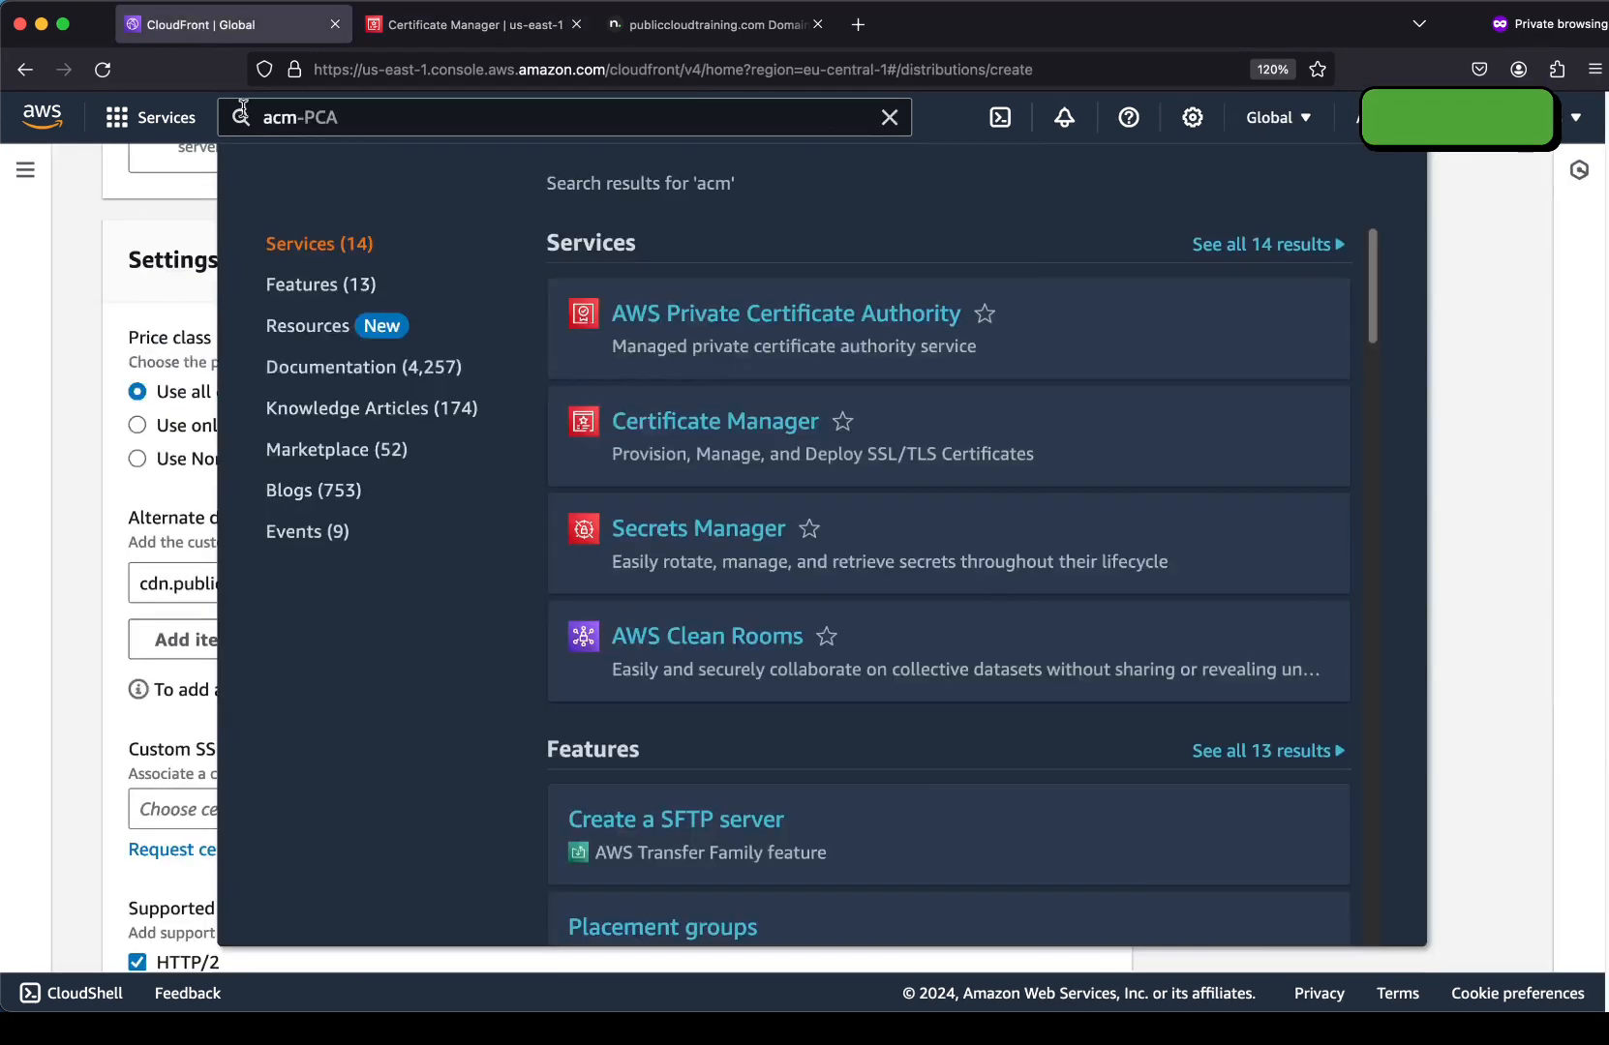
Select the cdn.publiccloudtraining.com certificate as custom SSL certificate and create the distribution.
click(80, 421)
scroll(580, 621, down, 2)
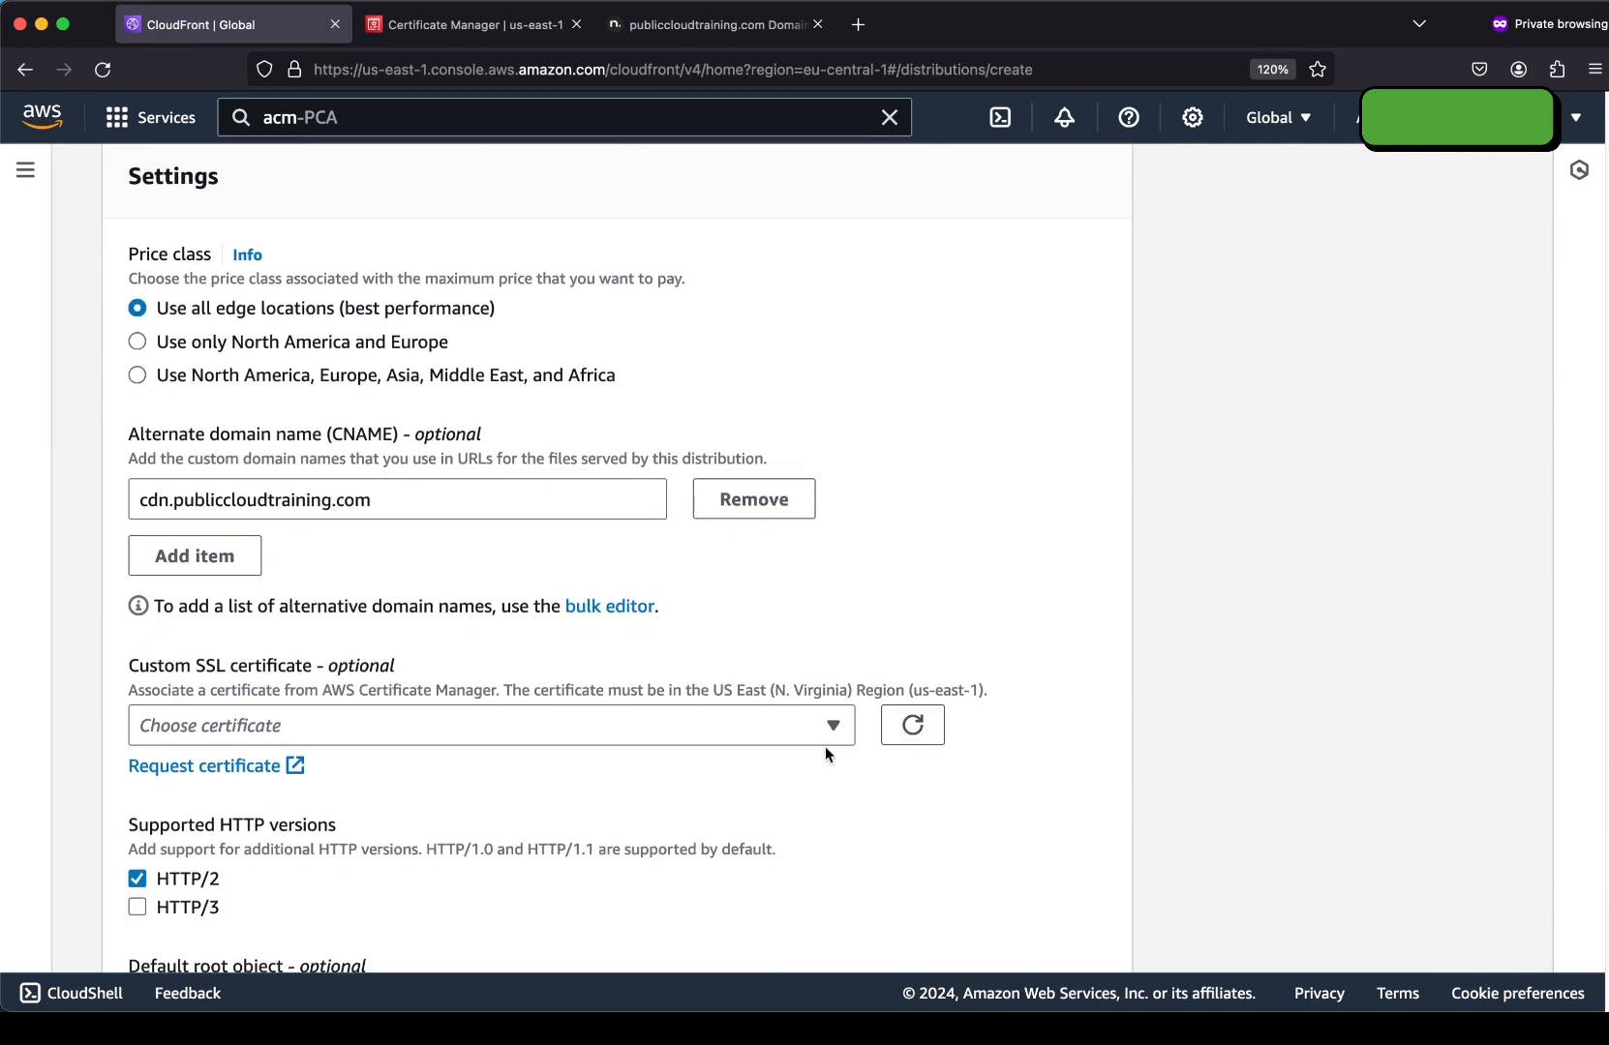
click(786, 726)
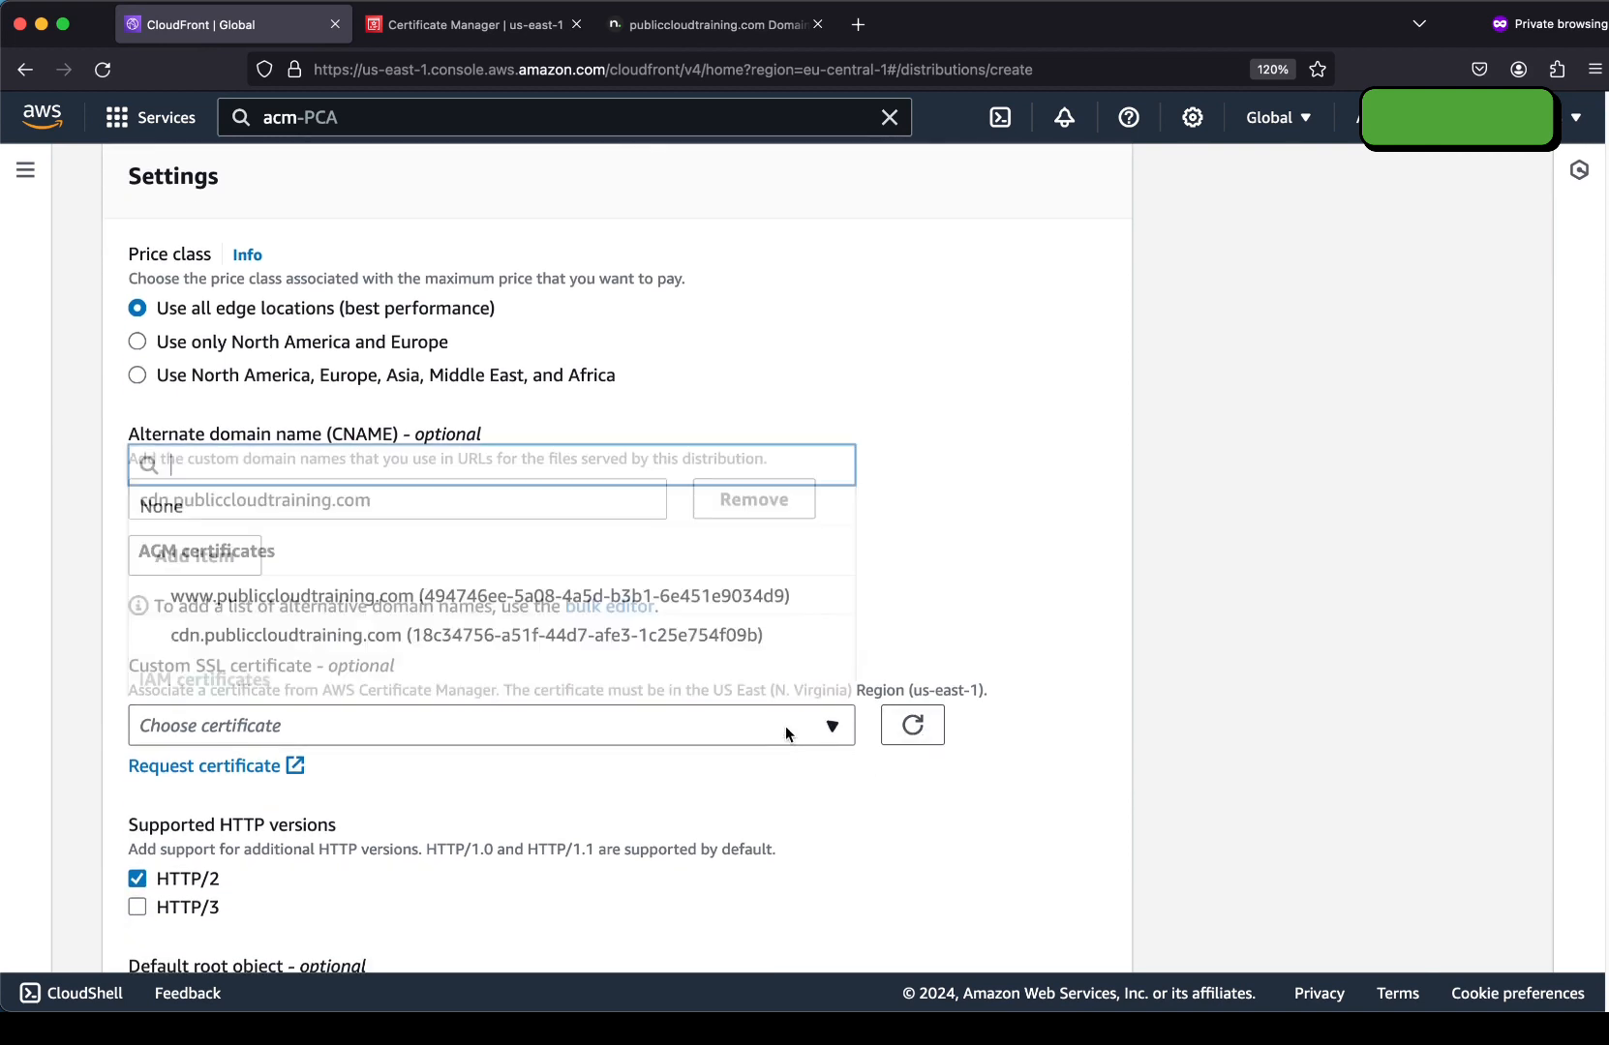
click(667, 636)
scroll(287, 664, down, 4)
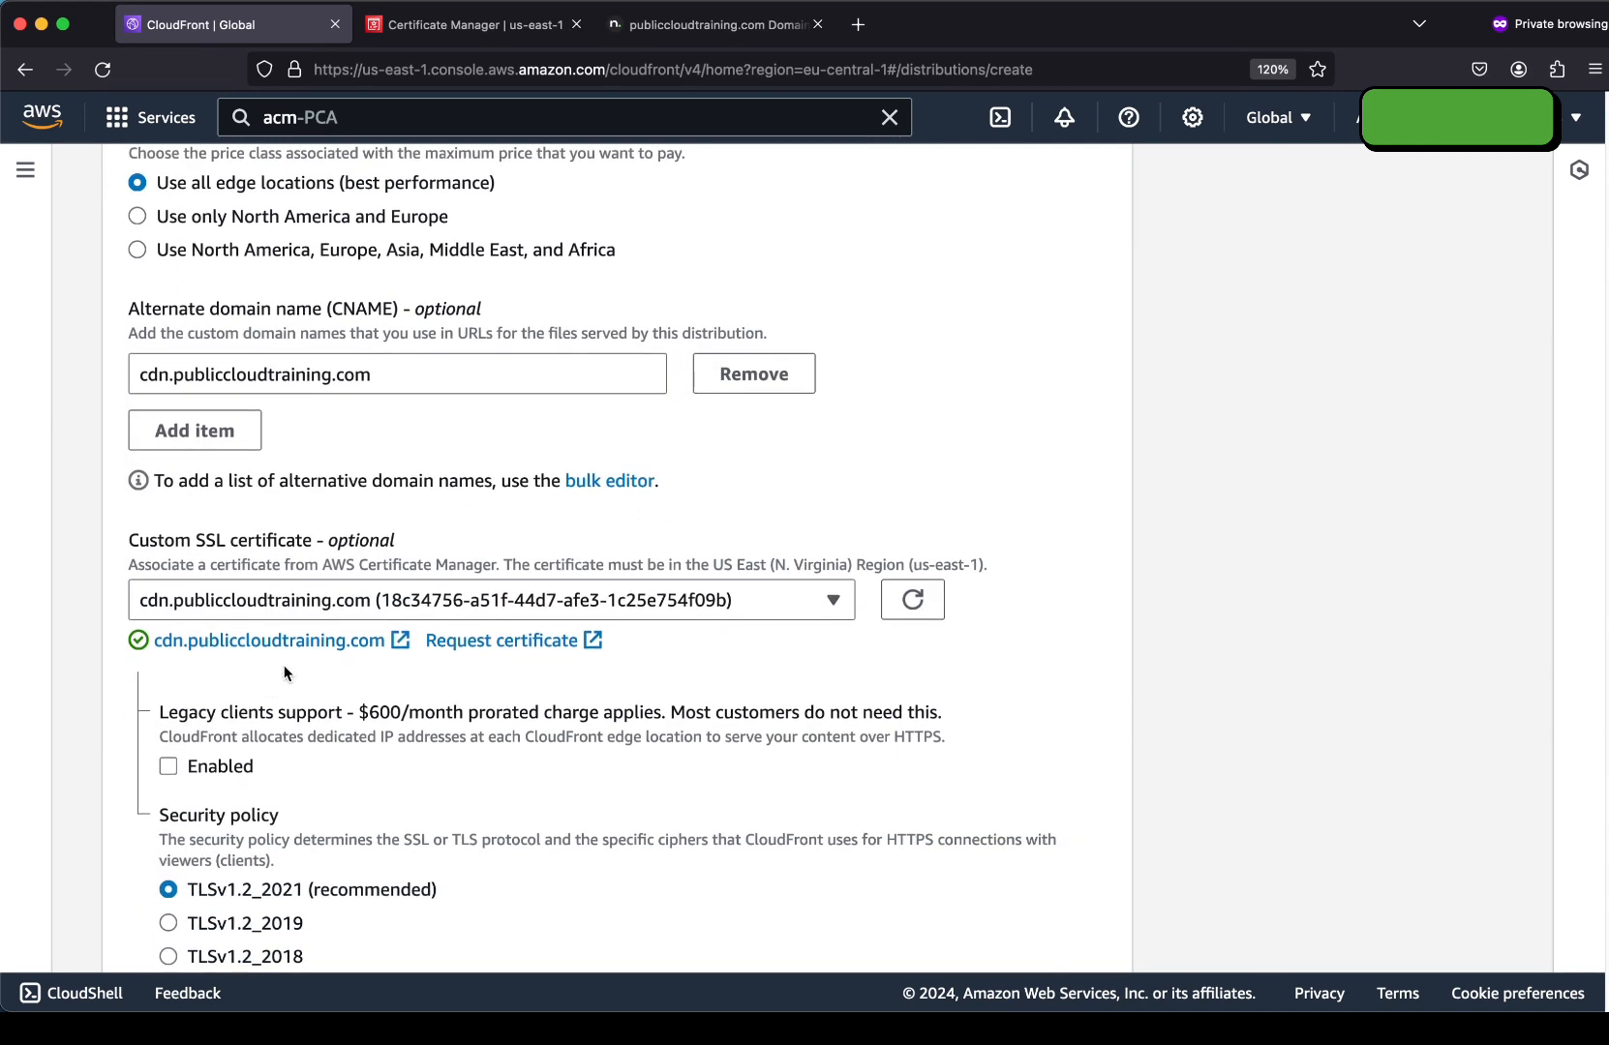
scroll(290, 677, down, 4)
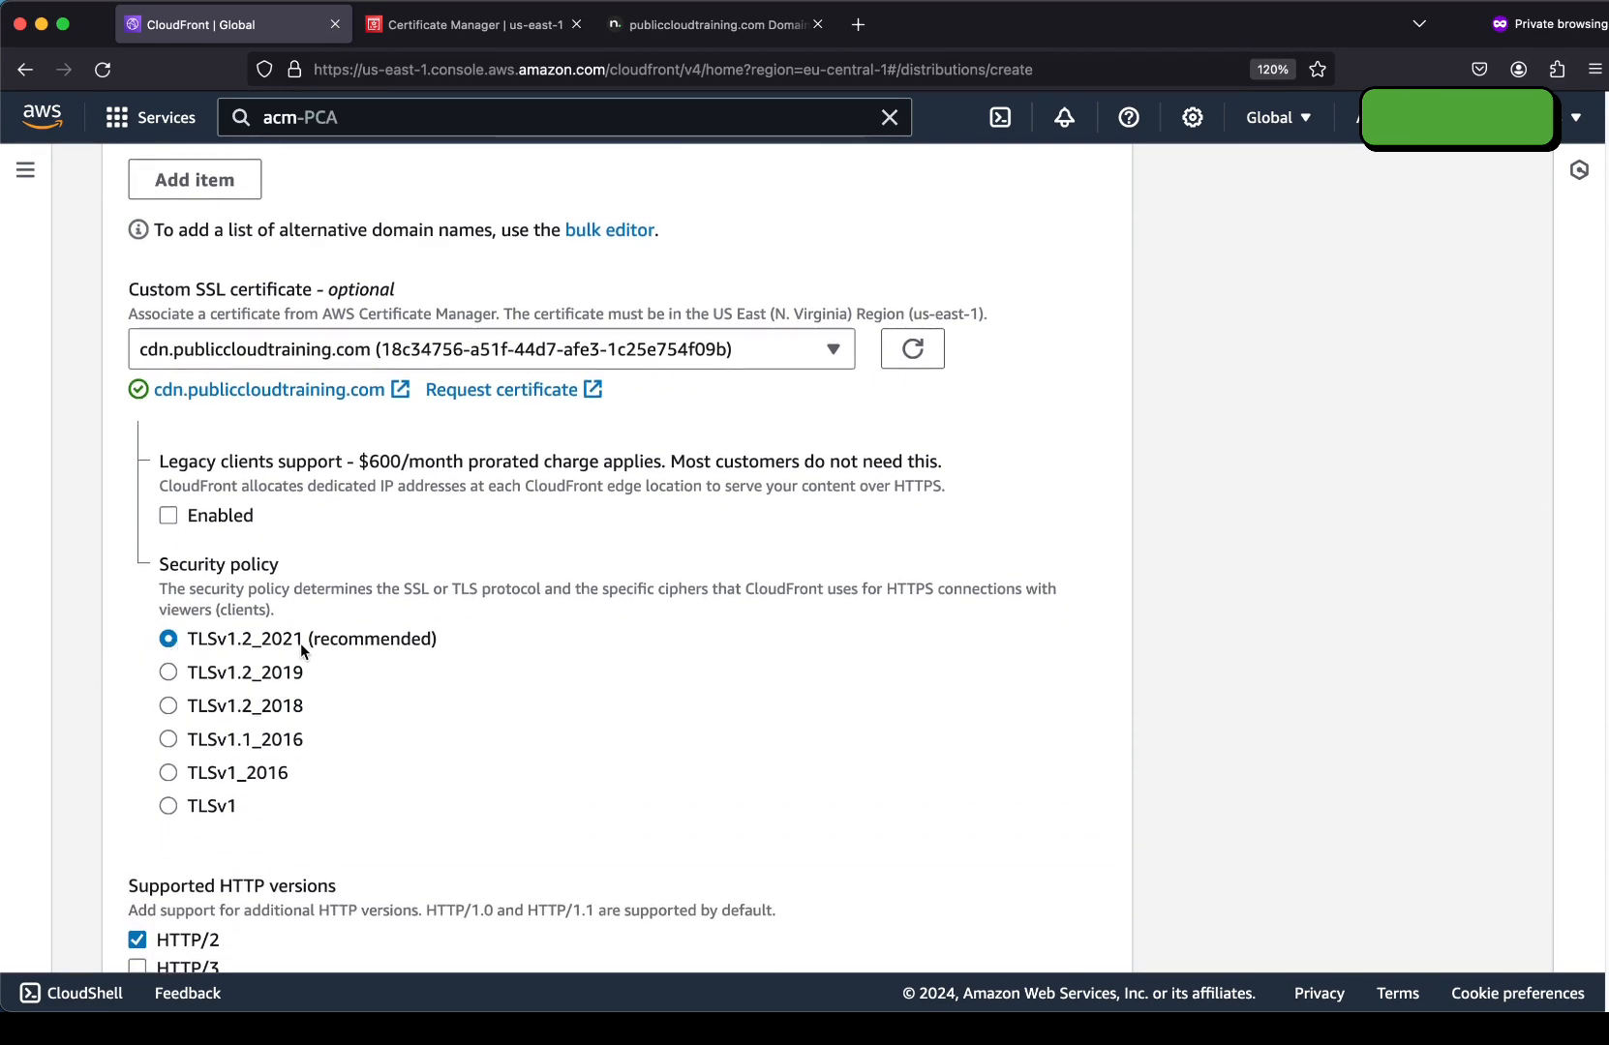
scroll(301, 644, down, 8)
scroll(276, 565, down, 3)
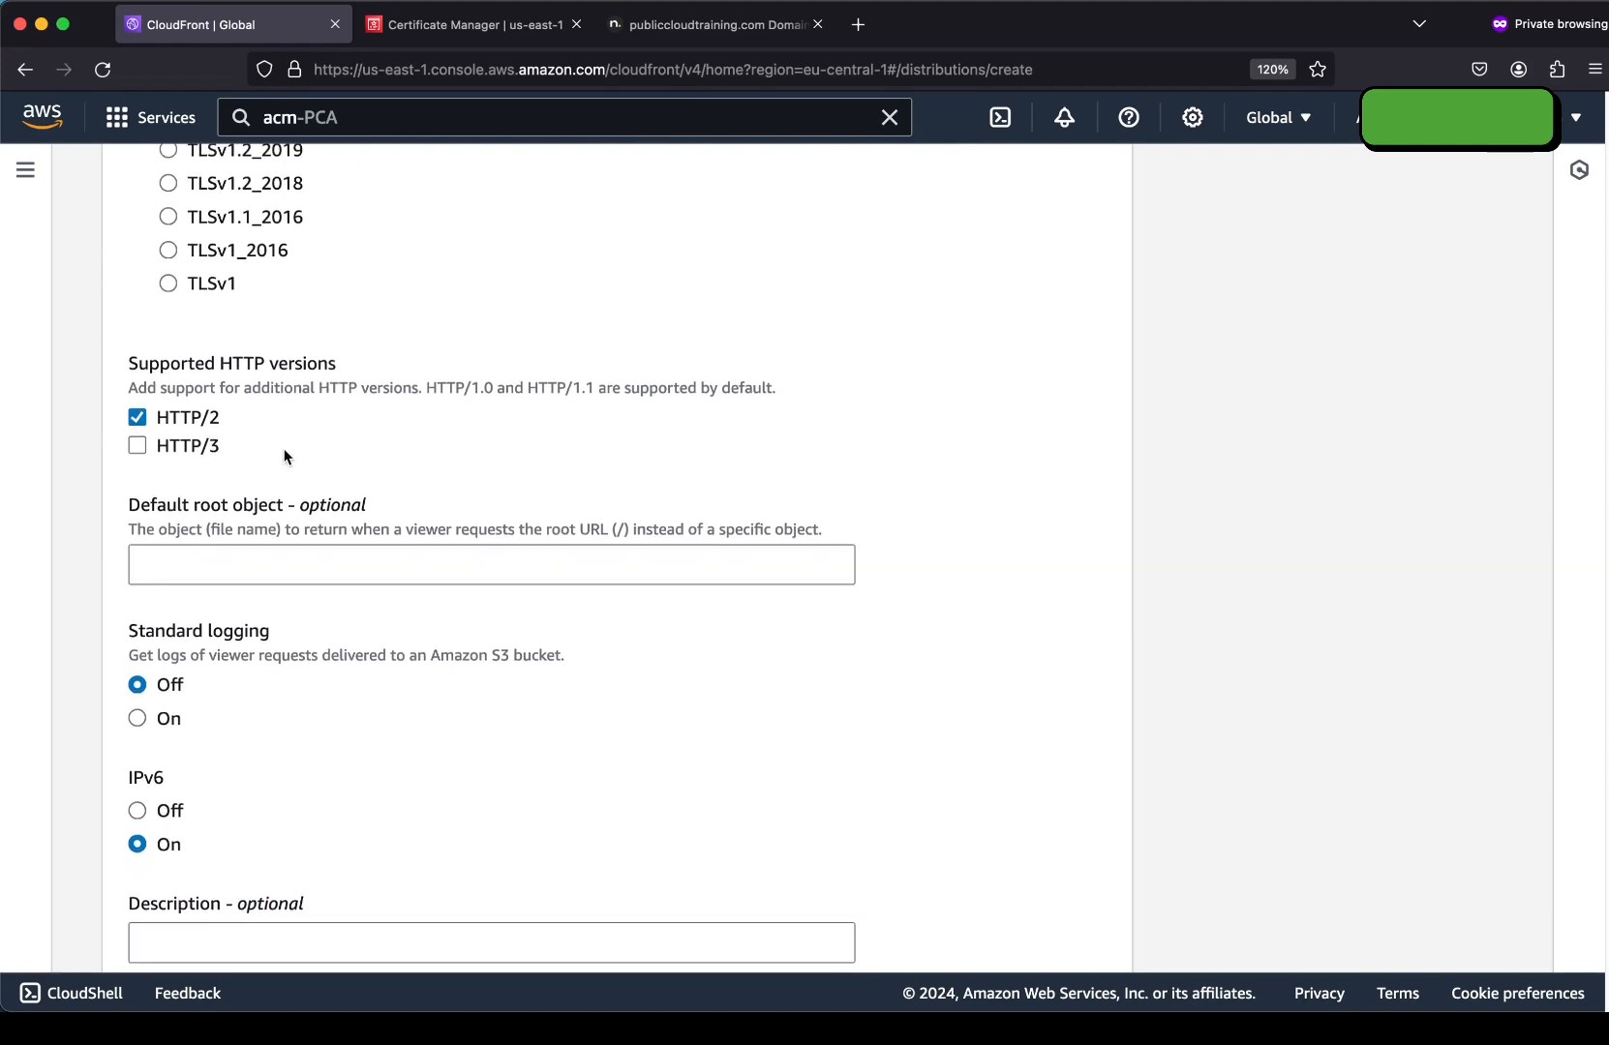
scroll(281, 769, down, 3)
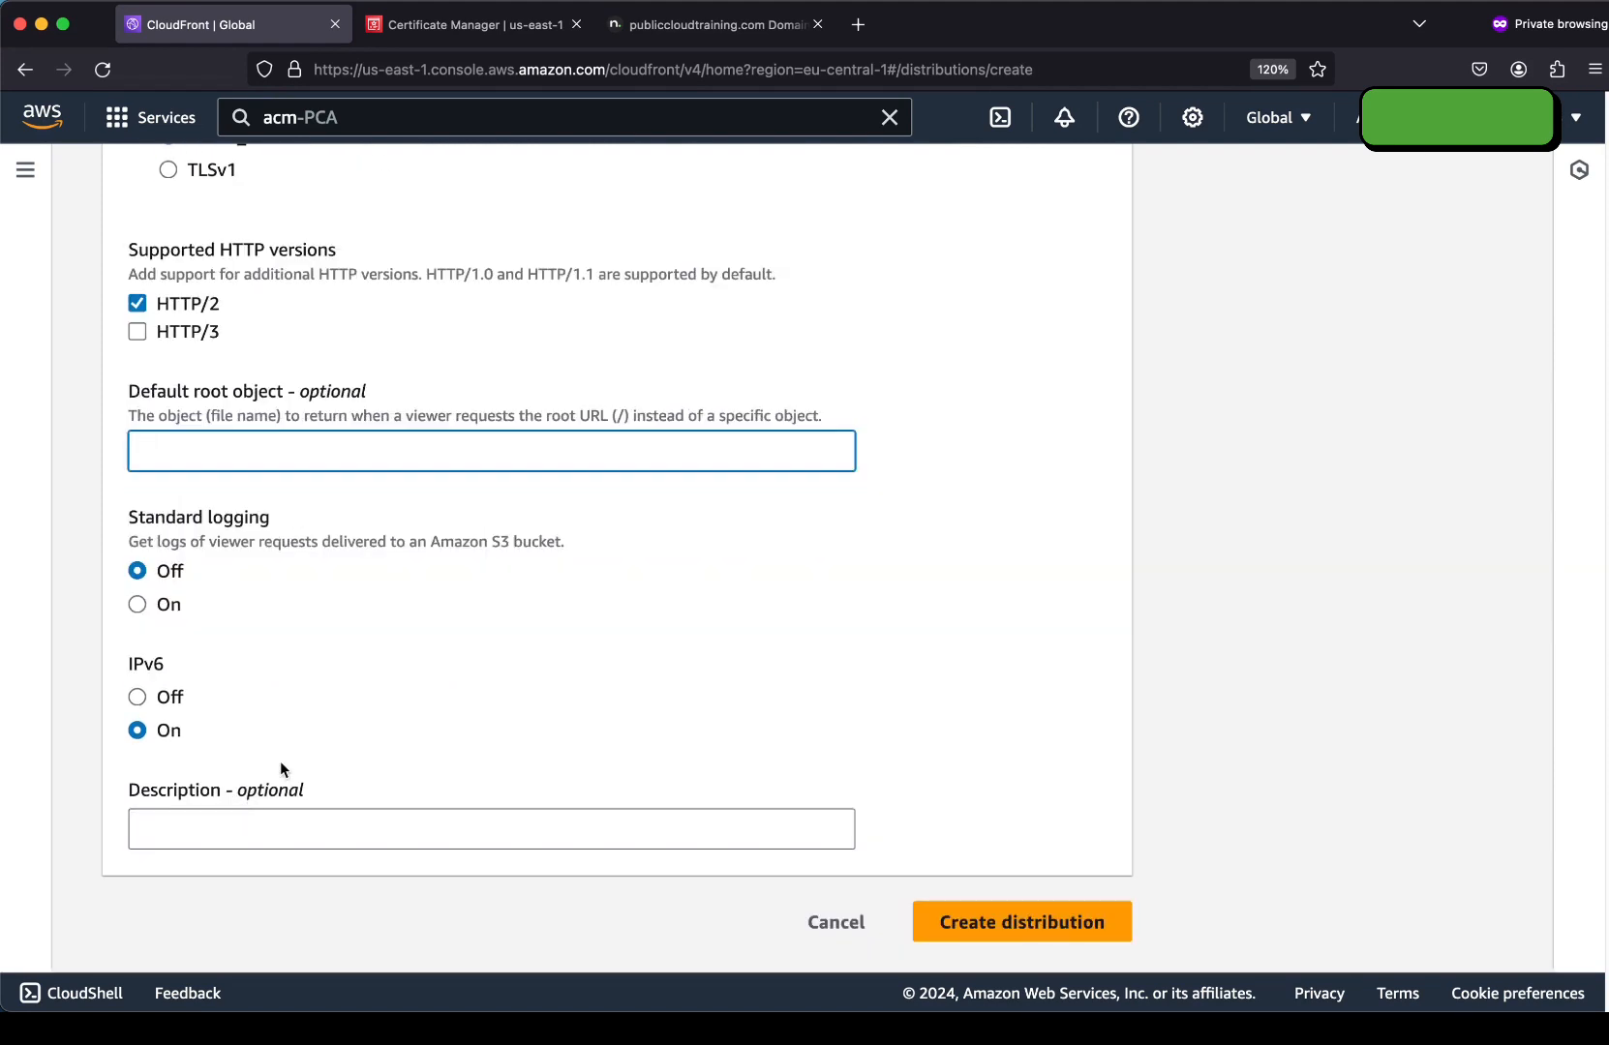
click(974, 921)
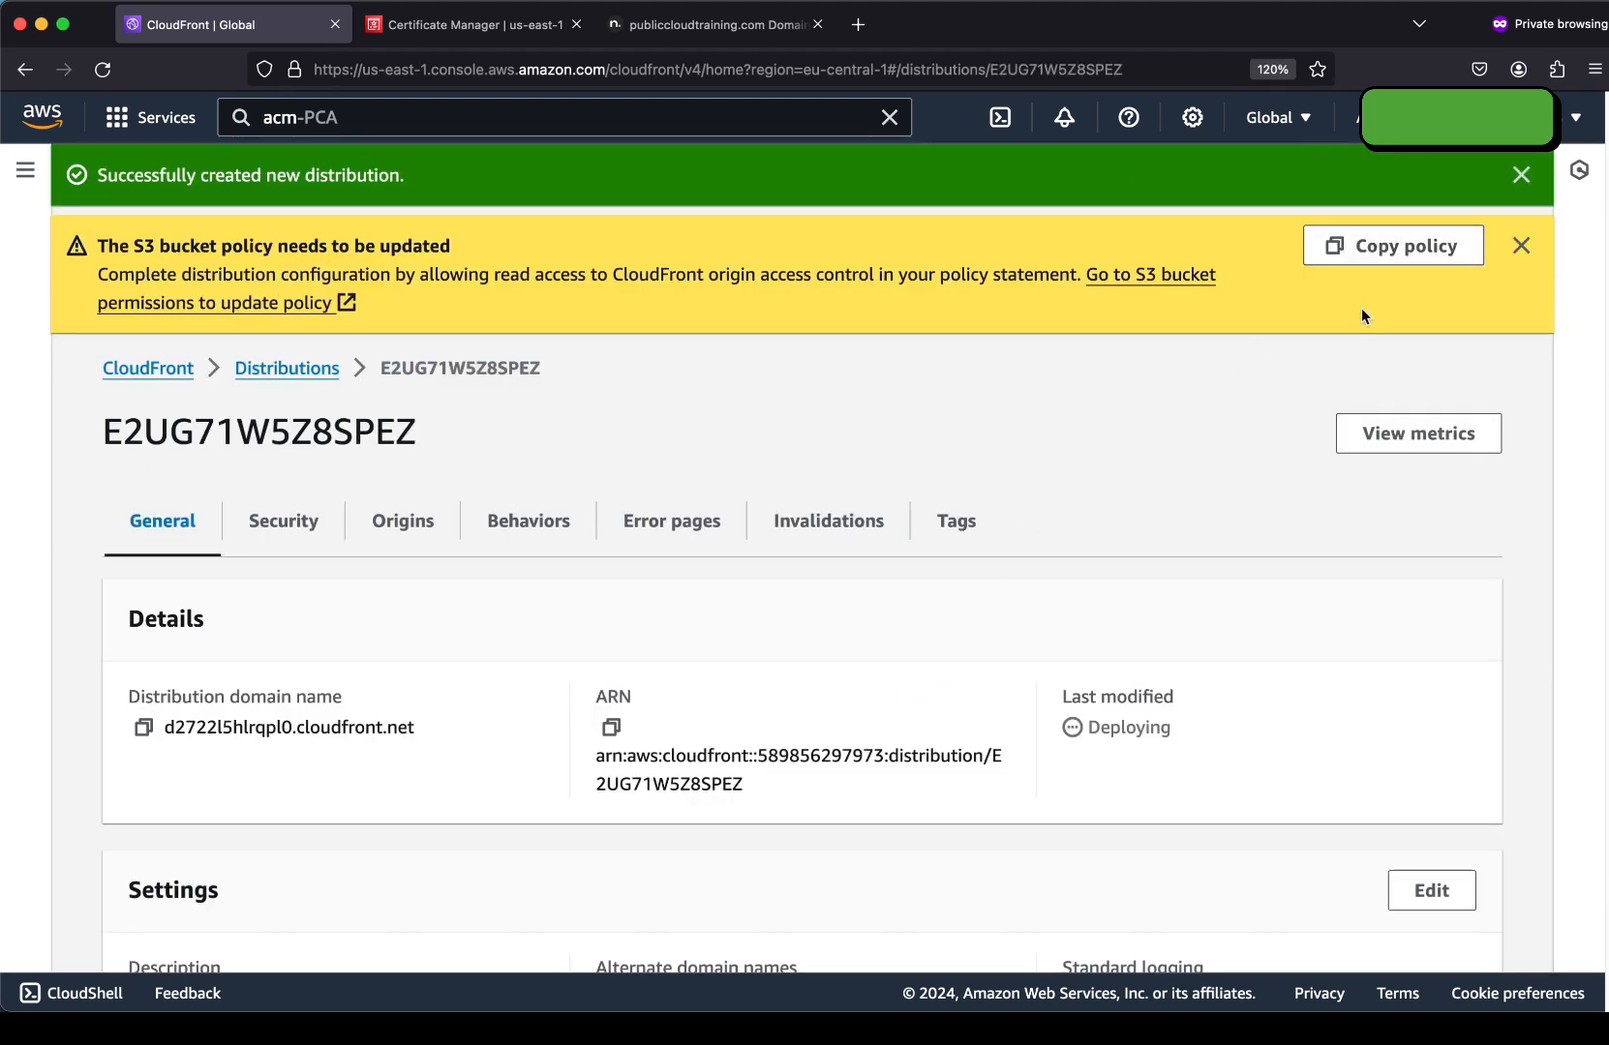
Copy the suggested S3 bucket policy and open S3 in a new tab.
click(1409, 258)
click(415, 116)
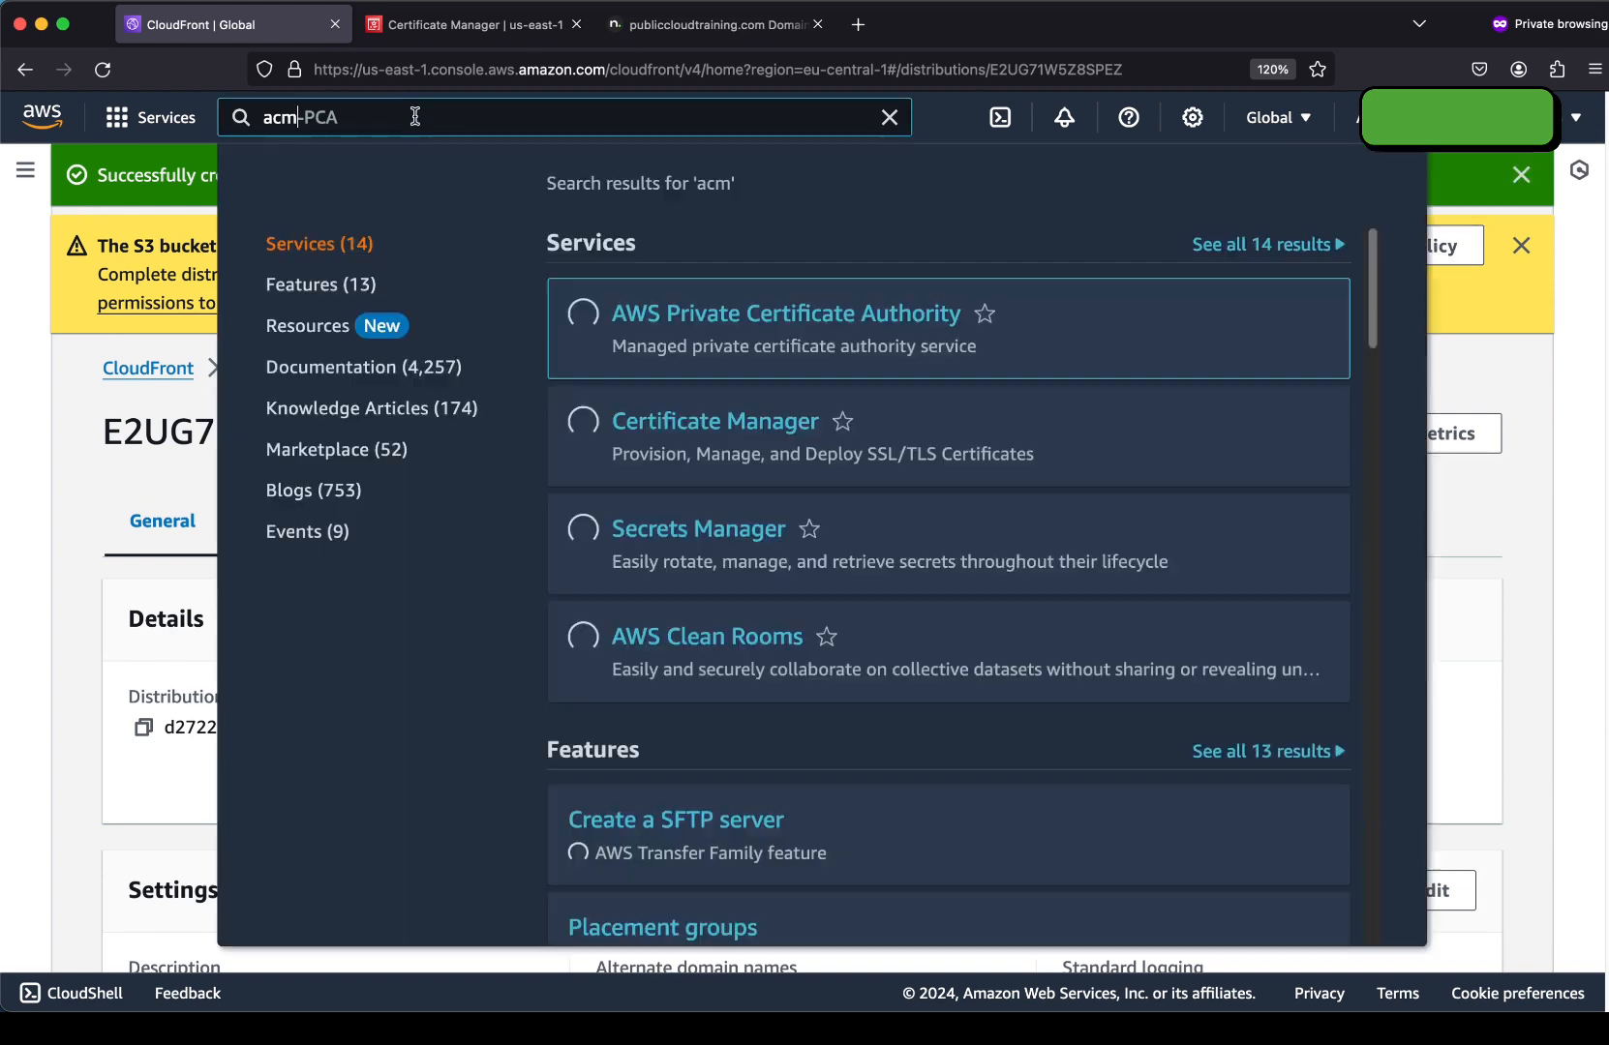
key(super+a)
text(s3)
super+click(621, 315)
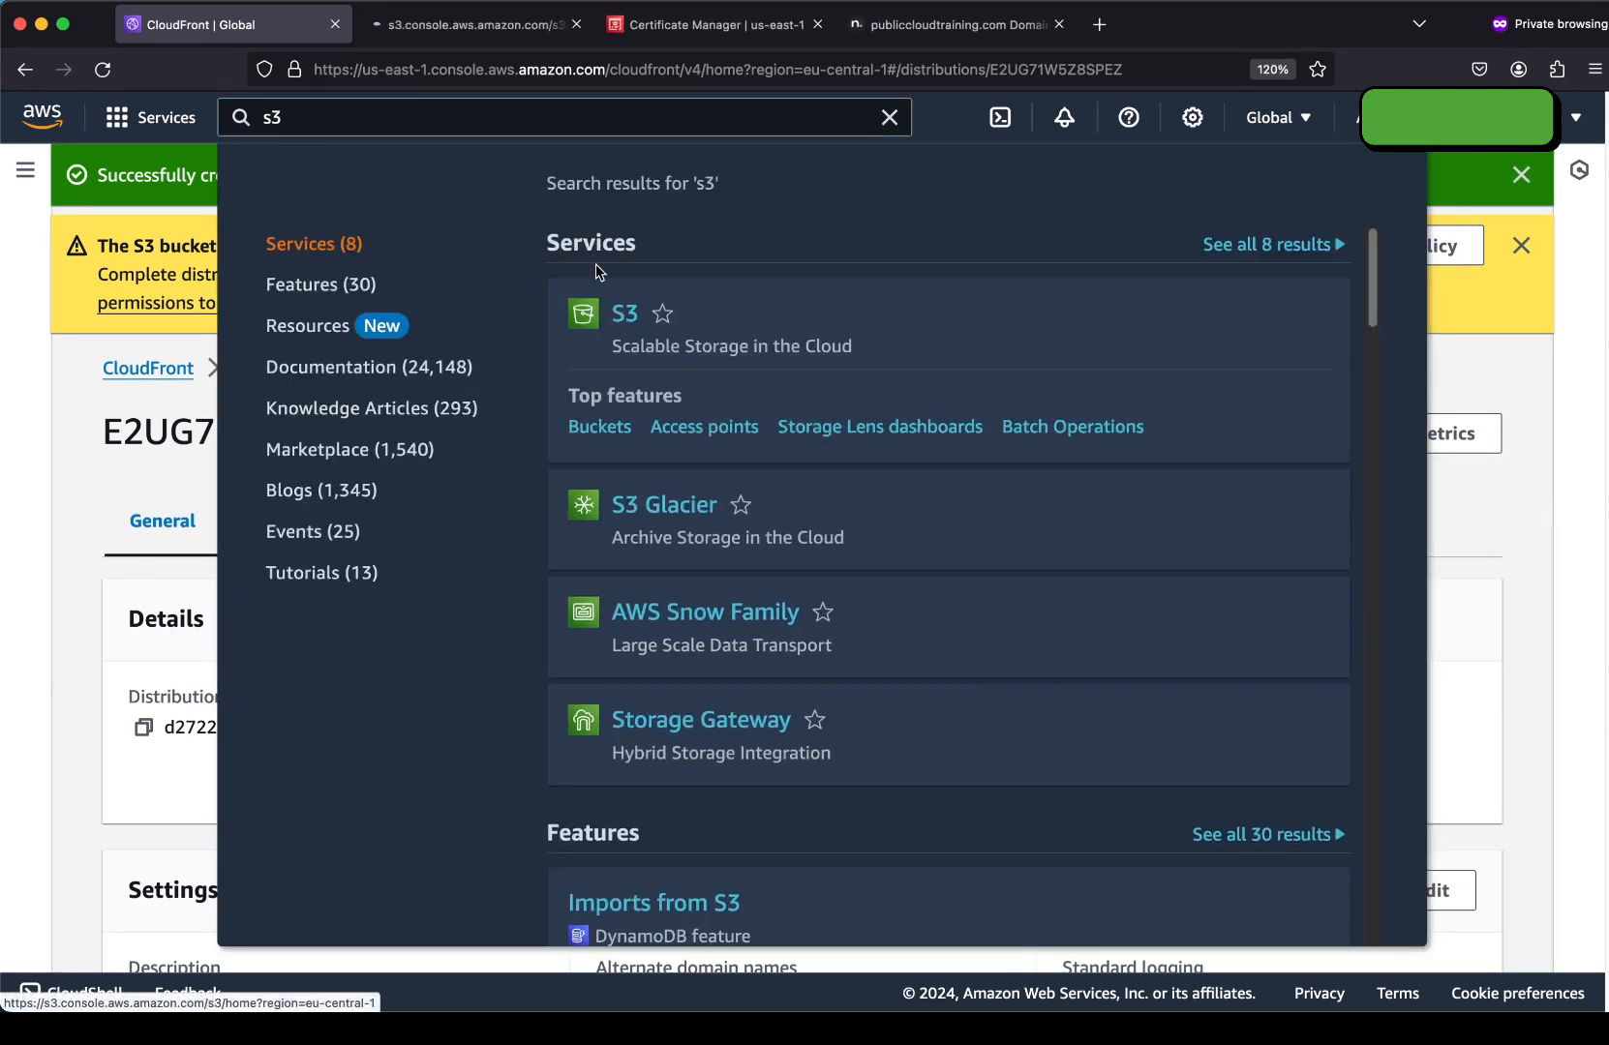
click(447, 27)
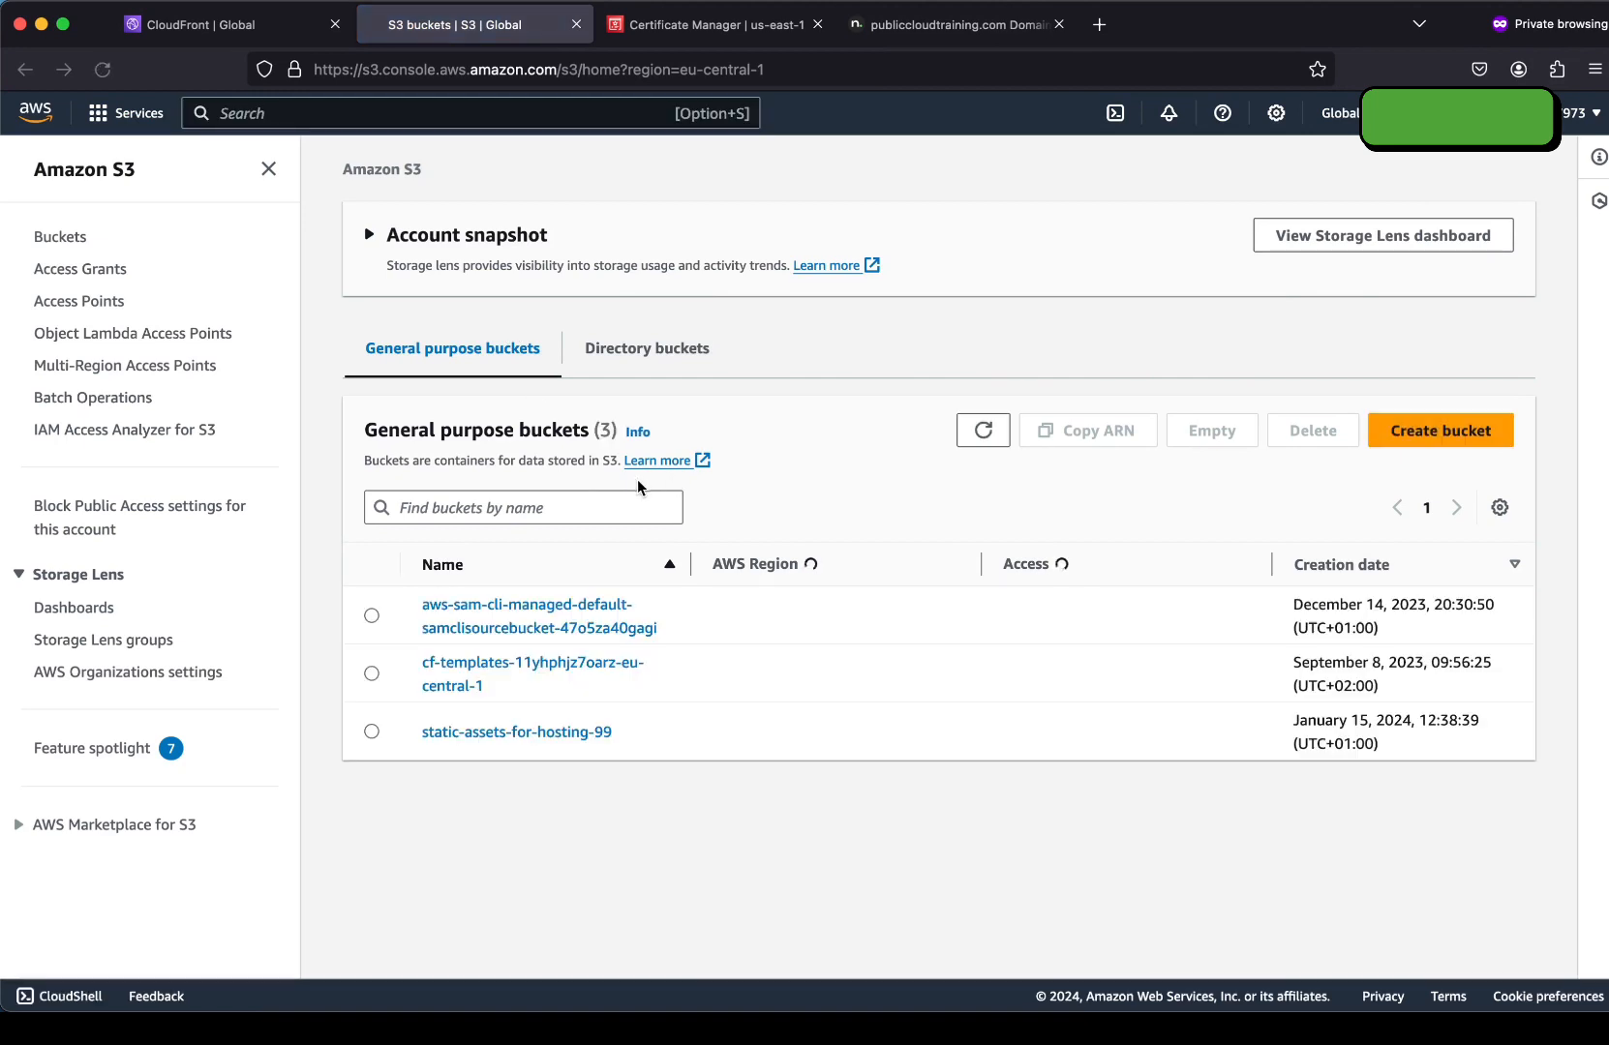
Open the bucket policy editor for static-assets-for-hosting-99 under Permissions.
click(535, 891)
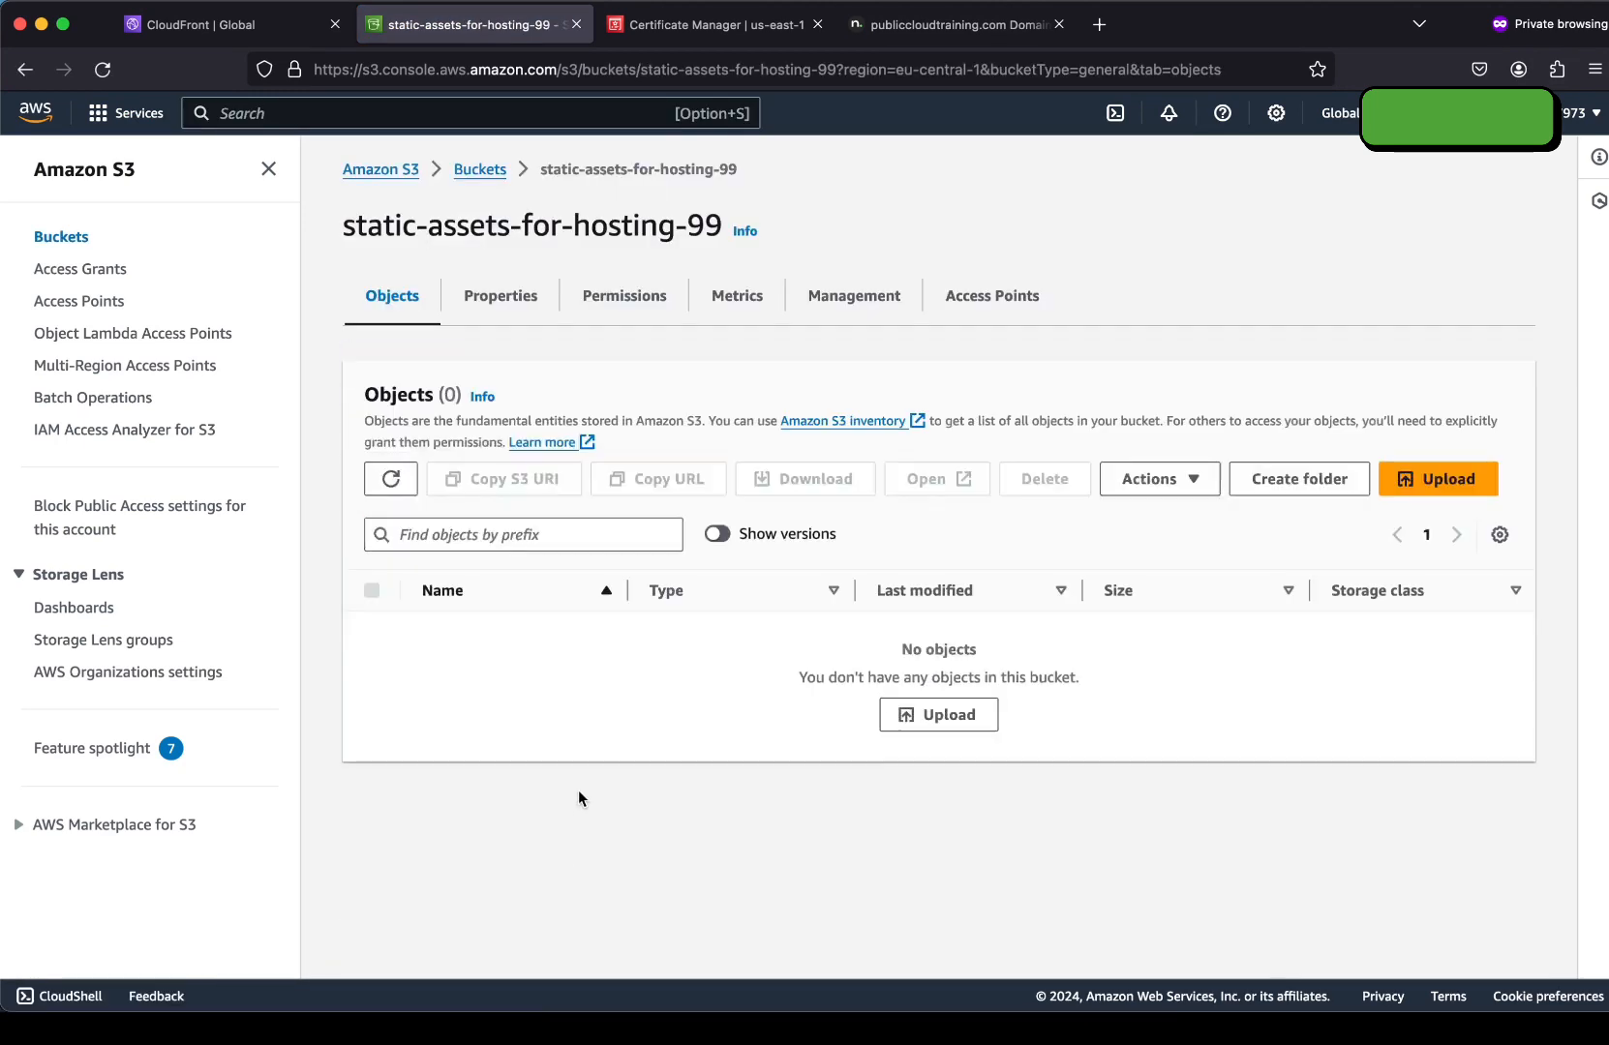
click(596, 302)
scroll(623, 459, down, 5)
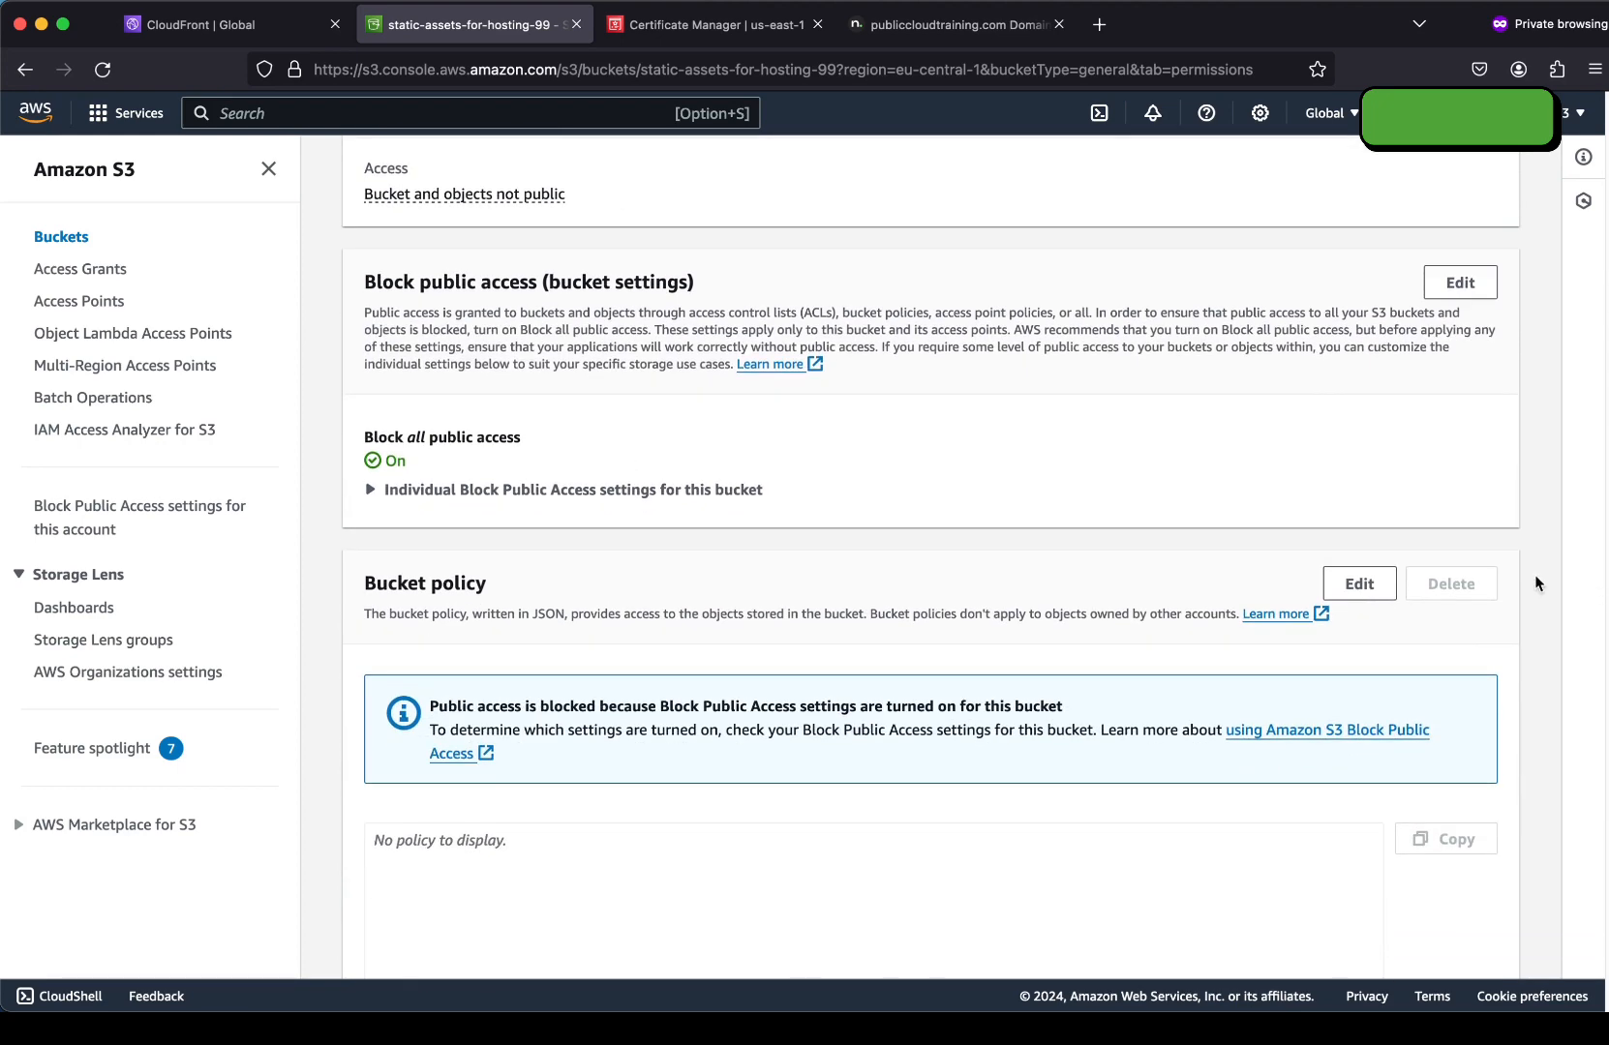
click(1350, 582)
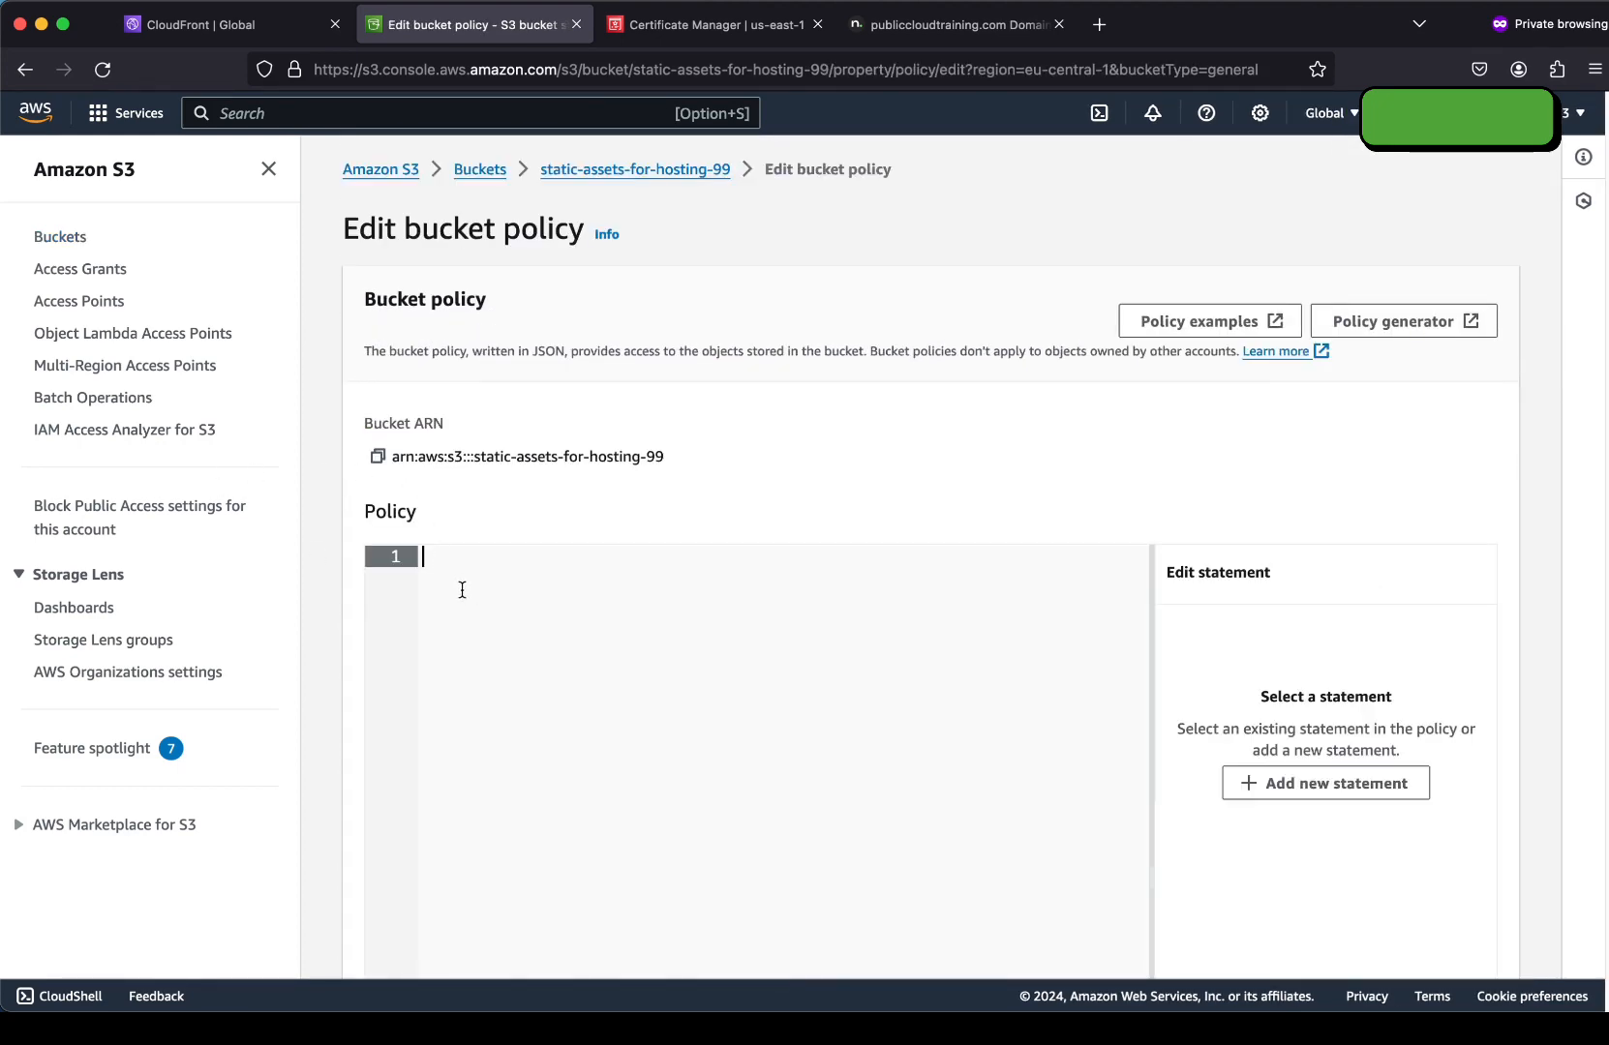
Paste the copied CloudFront policy, review its distribution ARN condition, and save it.
key(super+v)
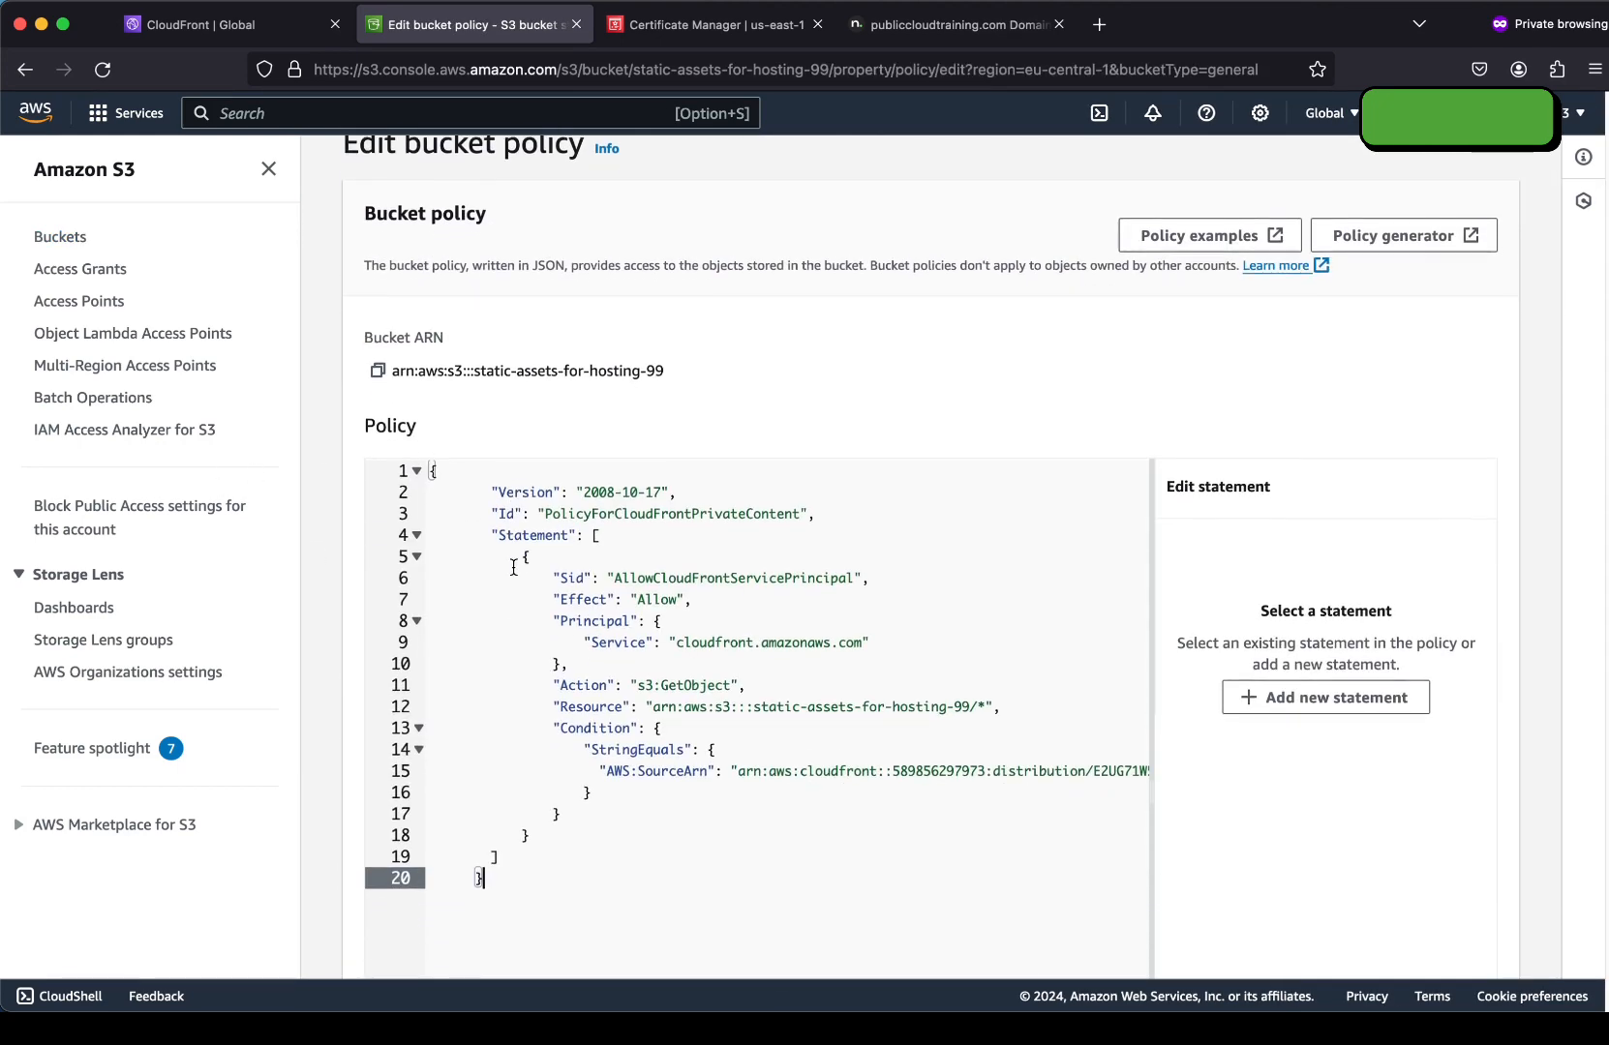
scroll(515, 568, down, 3)
scroll(515, 569, down, 1)
scroll(686, 556, down, 2)
scroll(686, 557, right, 1)
click(689, 542)
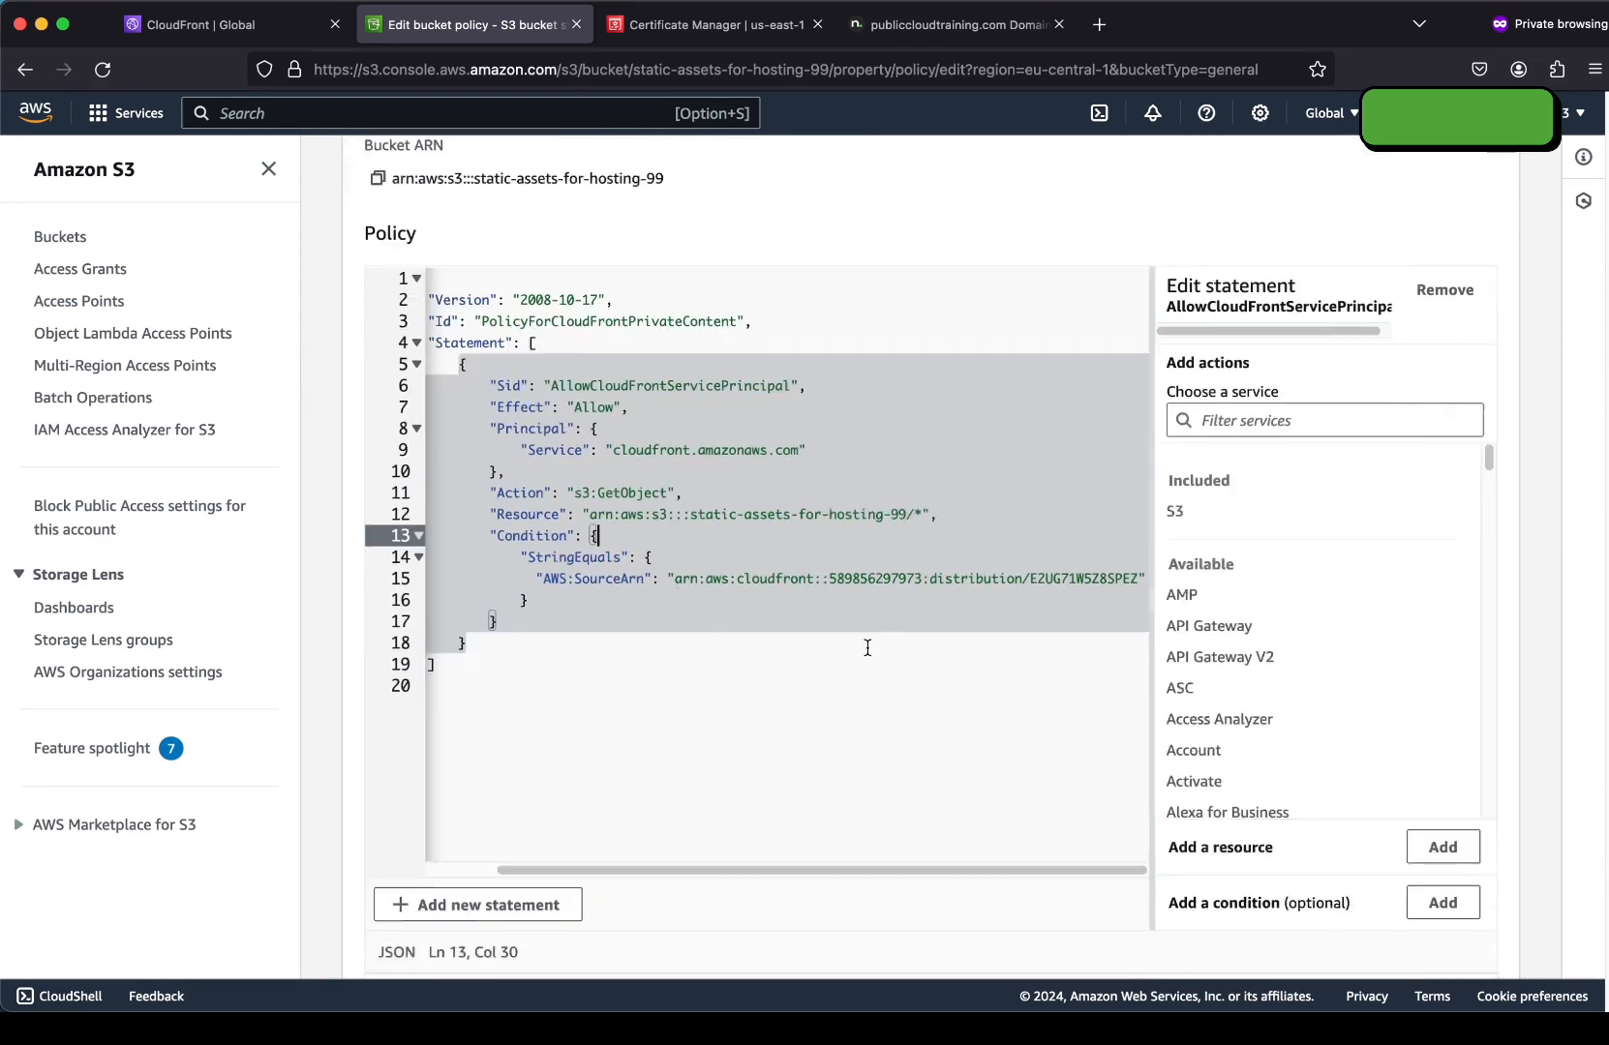
click(674, 578)
scroll(675, 581, down, 3)
click(1481, 962)
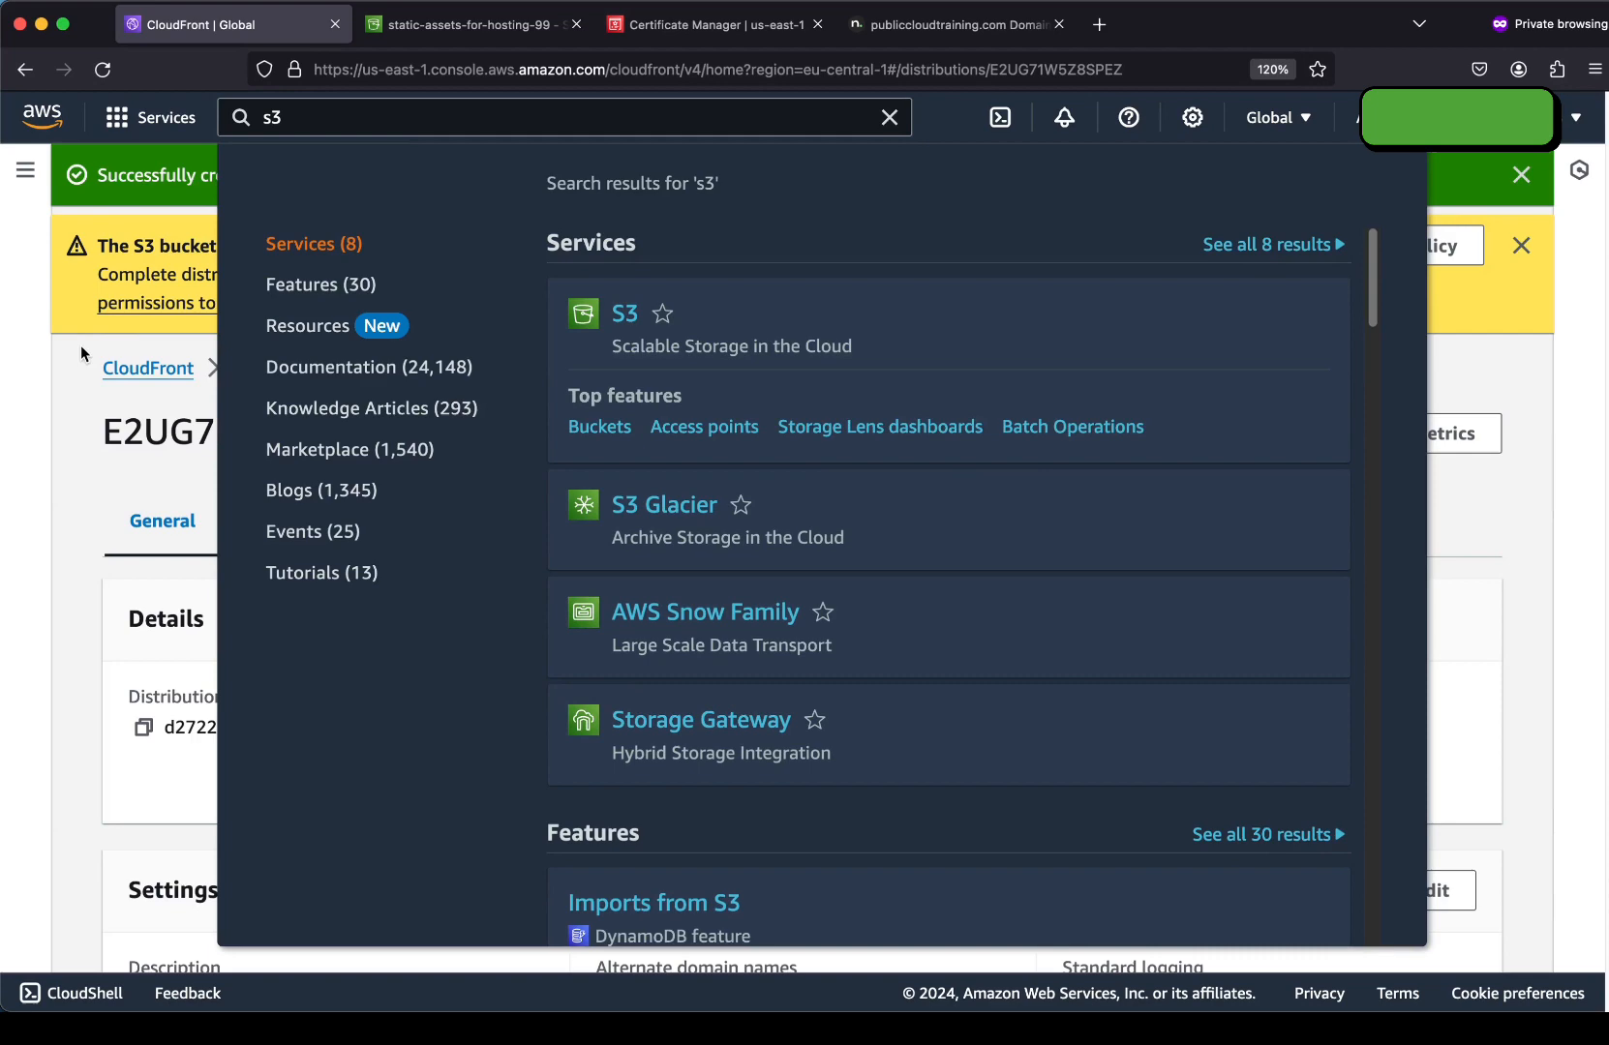
click(81, 345)
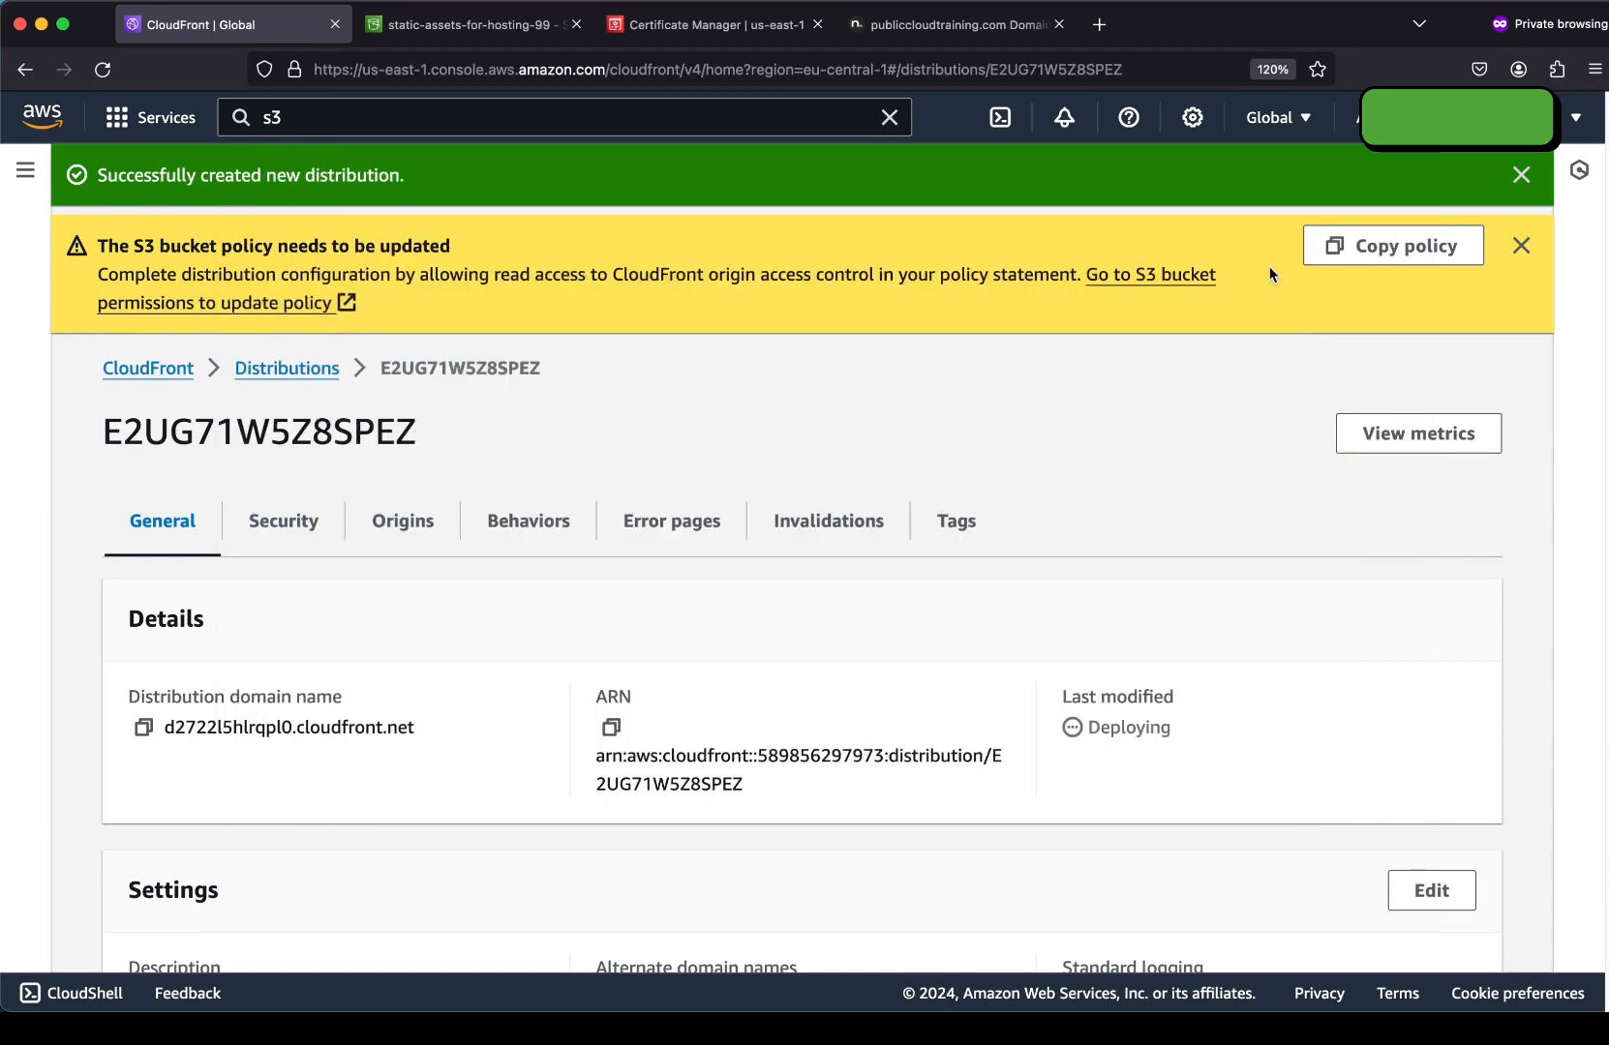
Open distribution E2UG71W5Z8SPEZ and copy its domain name d2722l5hlrqpl0.cloudfront.net.
click(1521, 247)
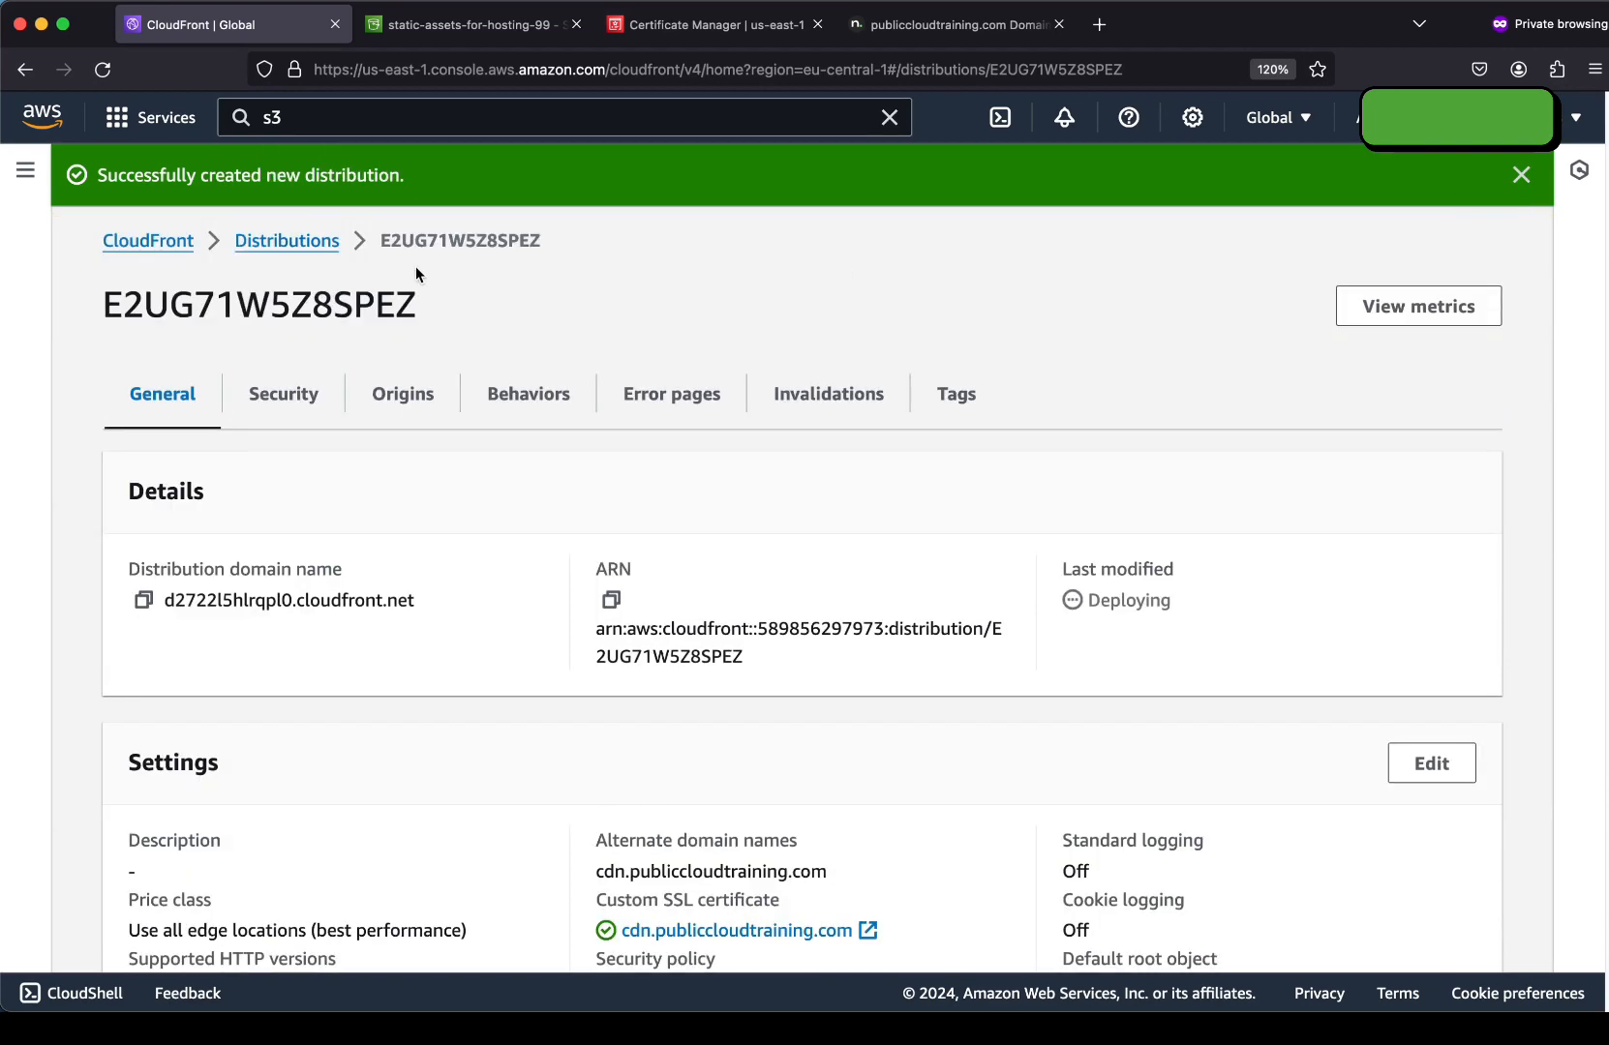
click(287, 241)
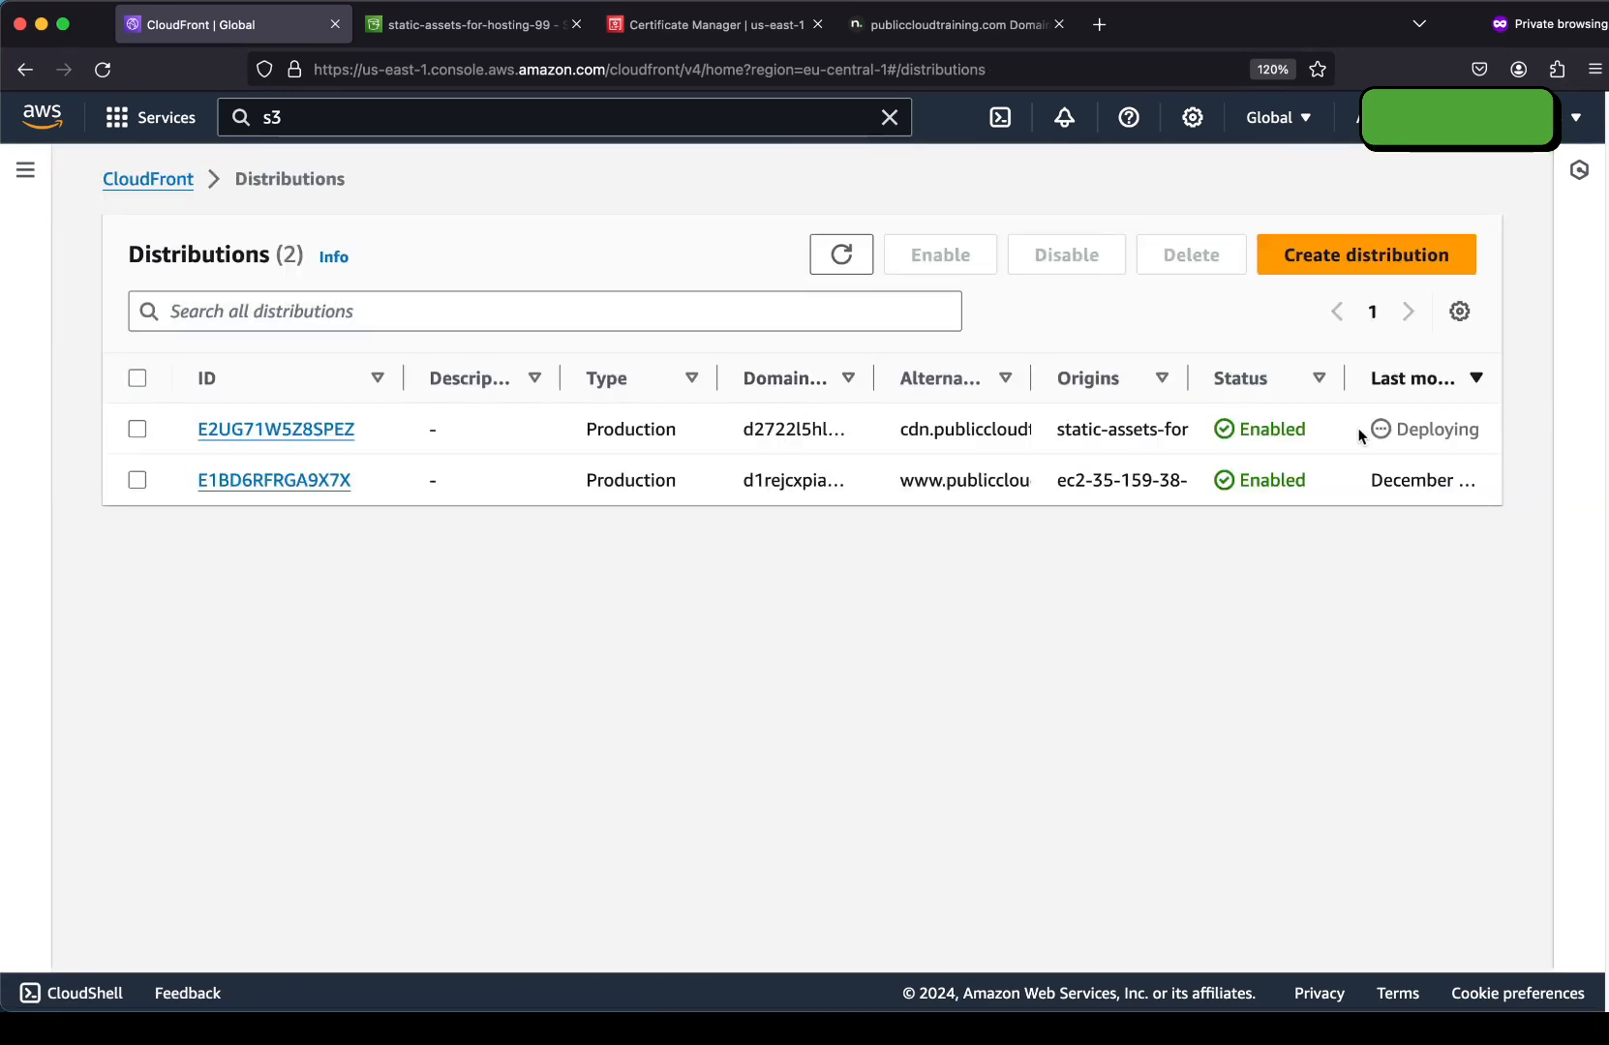
click(291, 430)
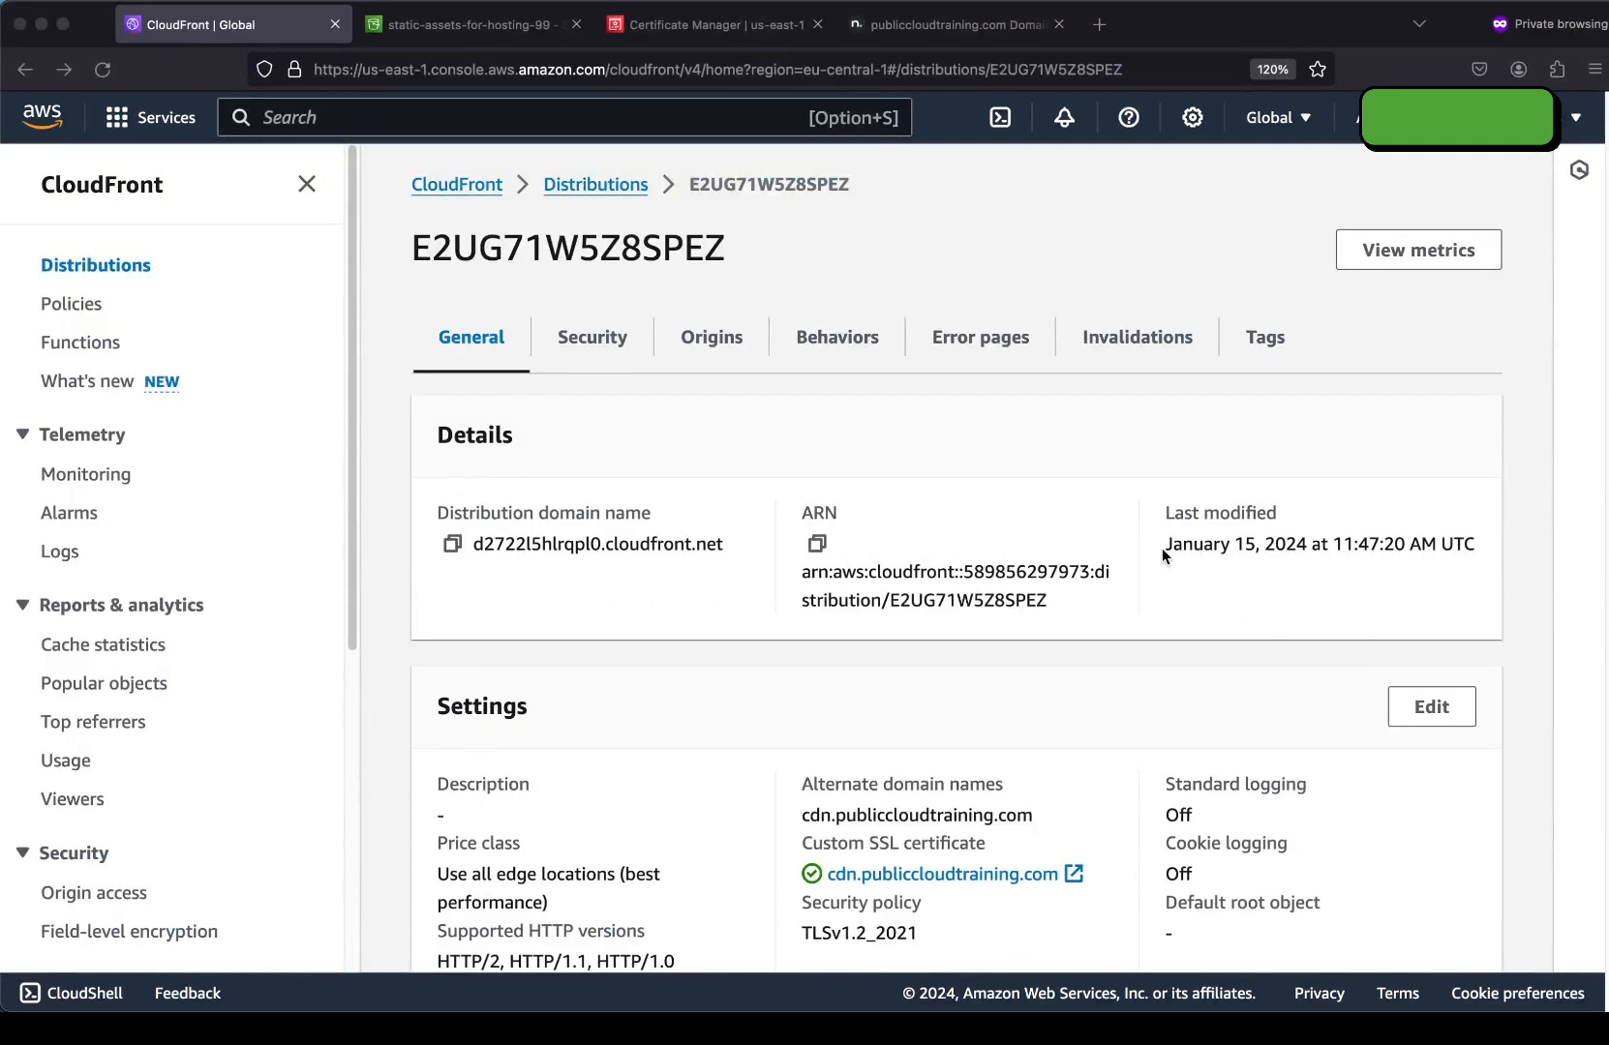
drag(1163, 546, 1474, 549)
click(1346, 577)
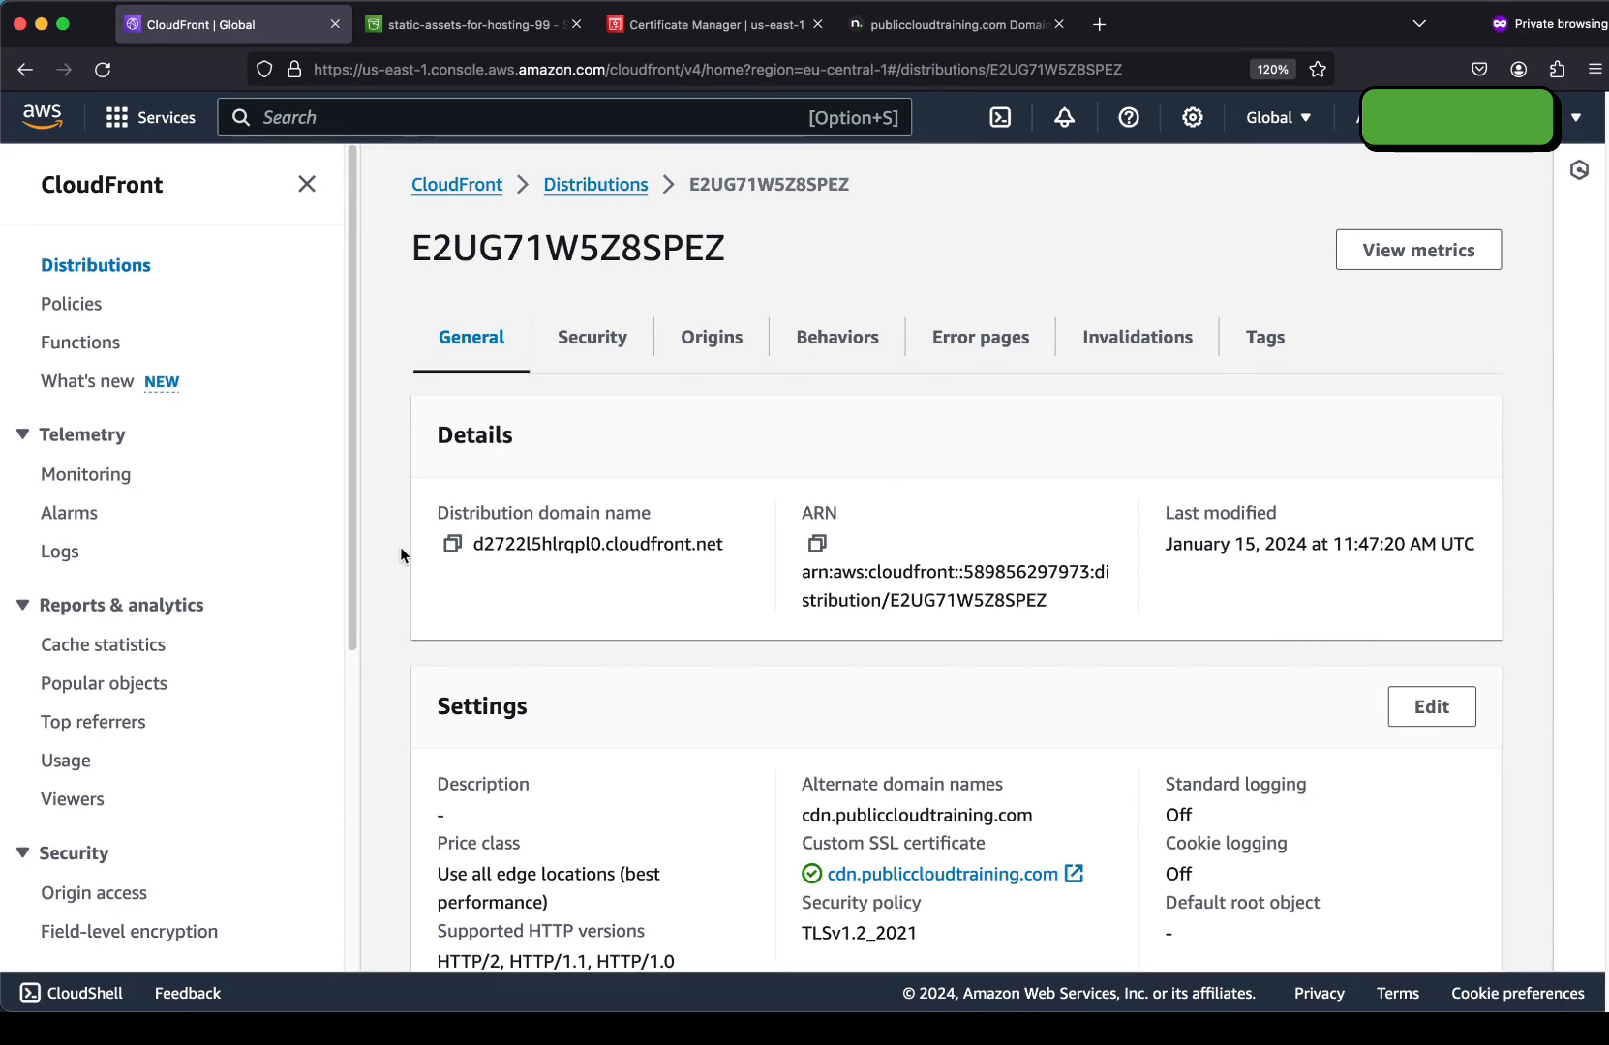
click(451, 544)
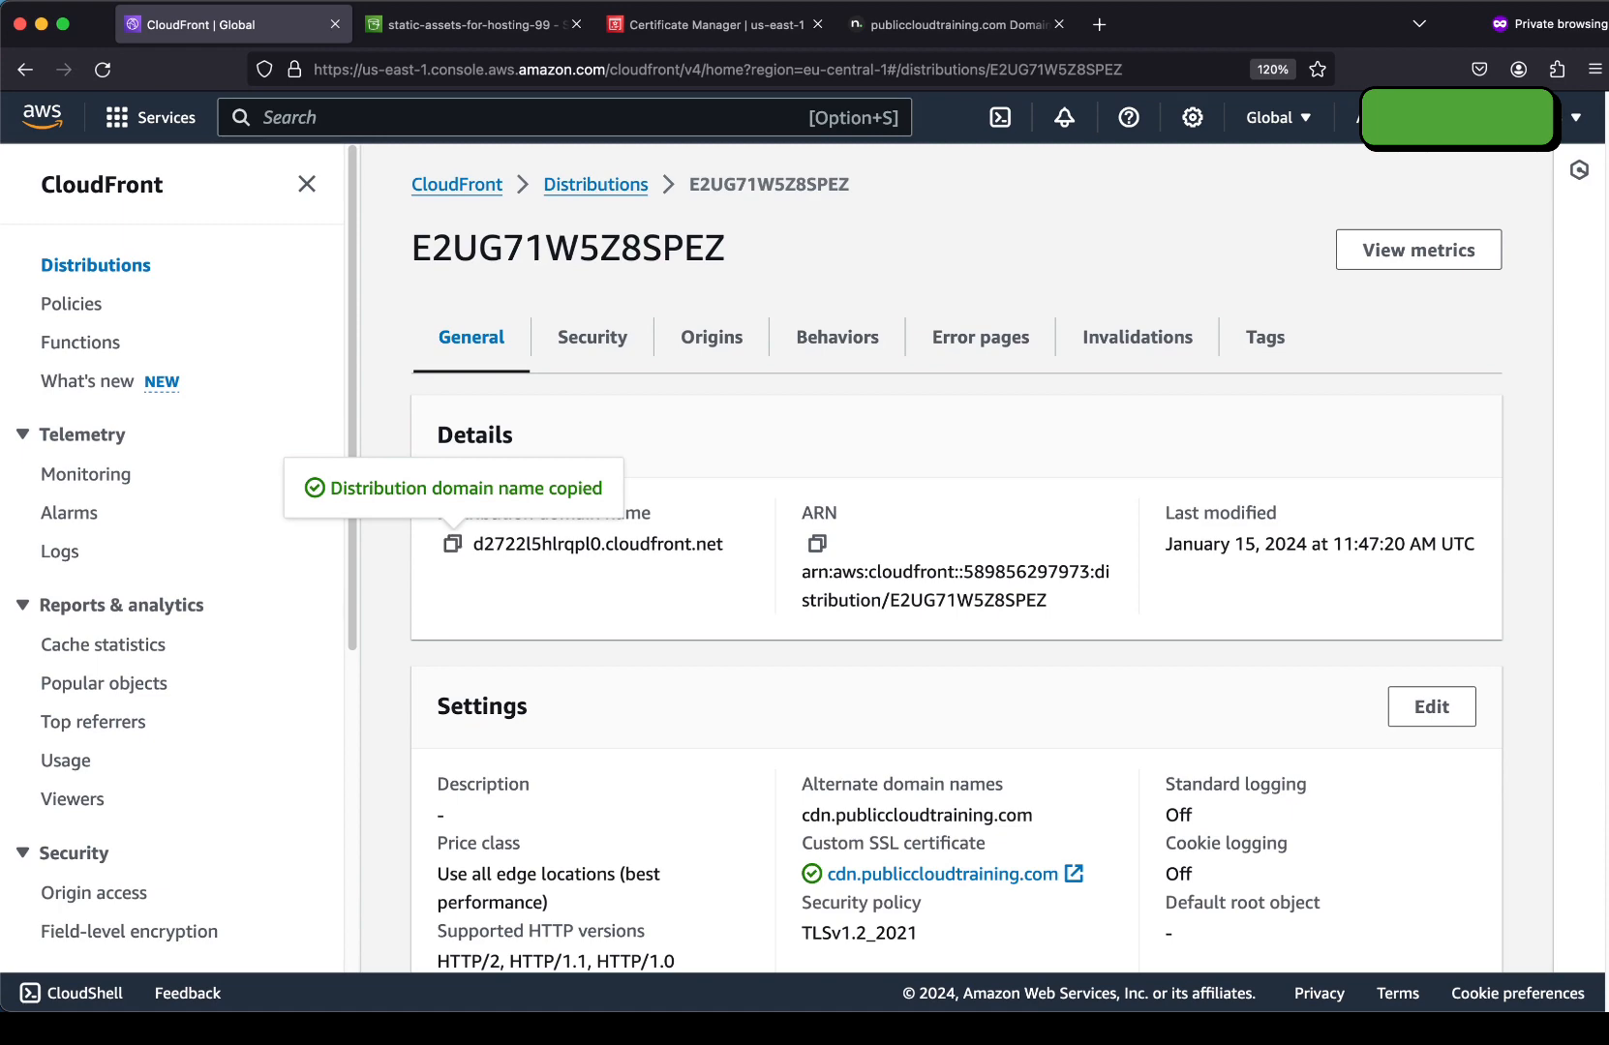
click(895, 30)
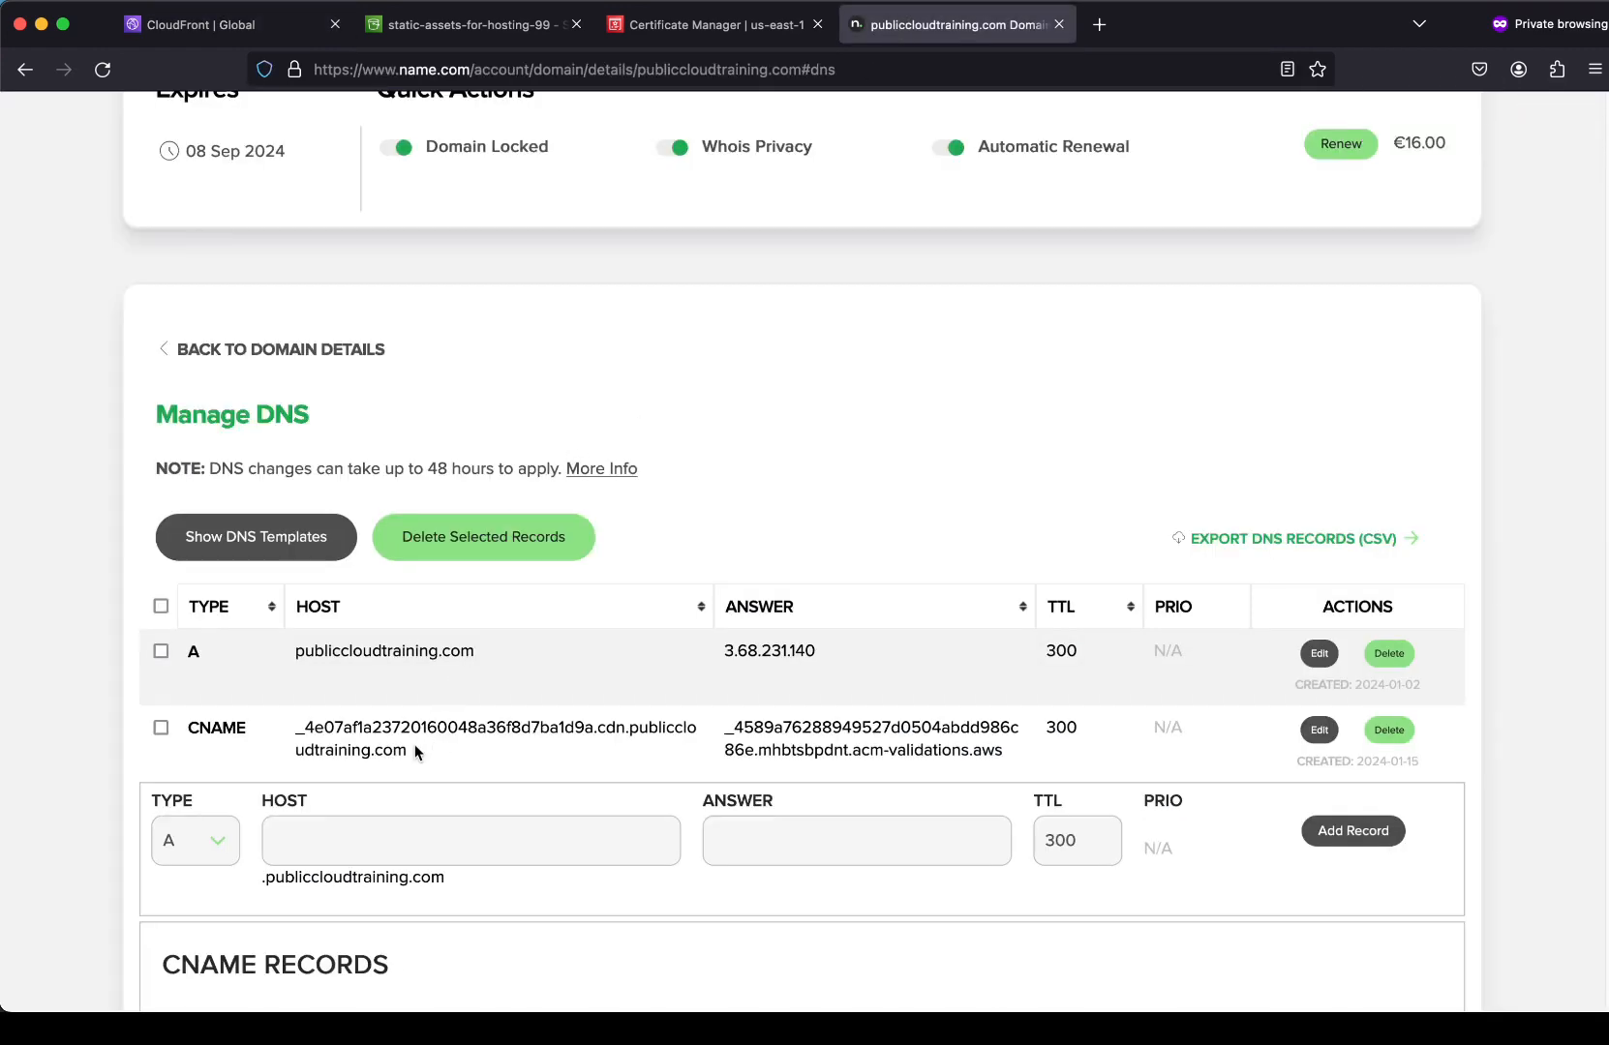
scroll(415, 752, down, 1)
click(209, 806)
click(203, 840)
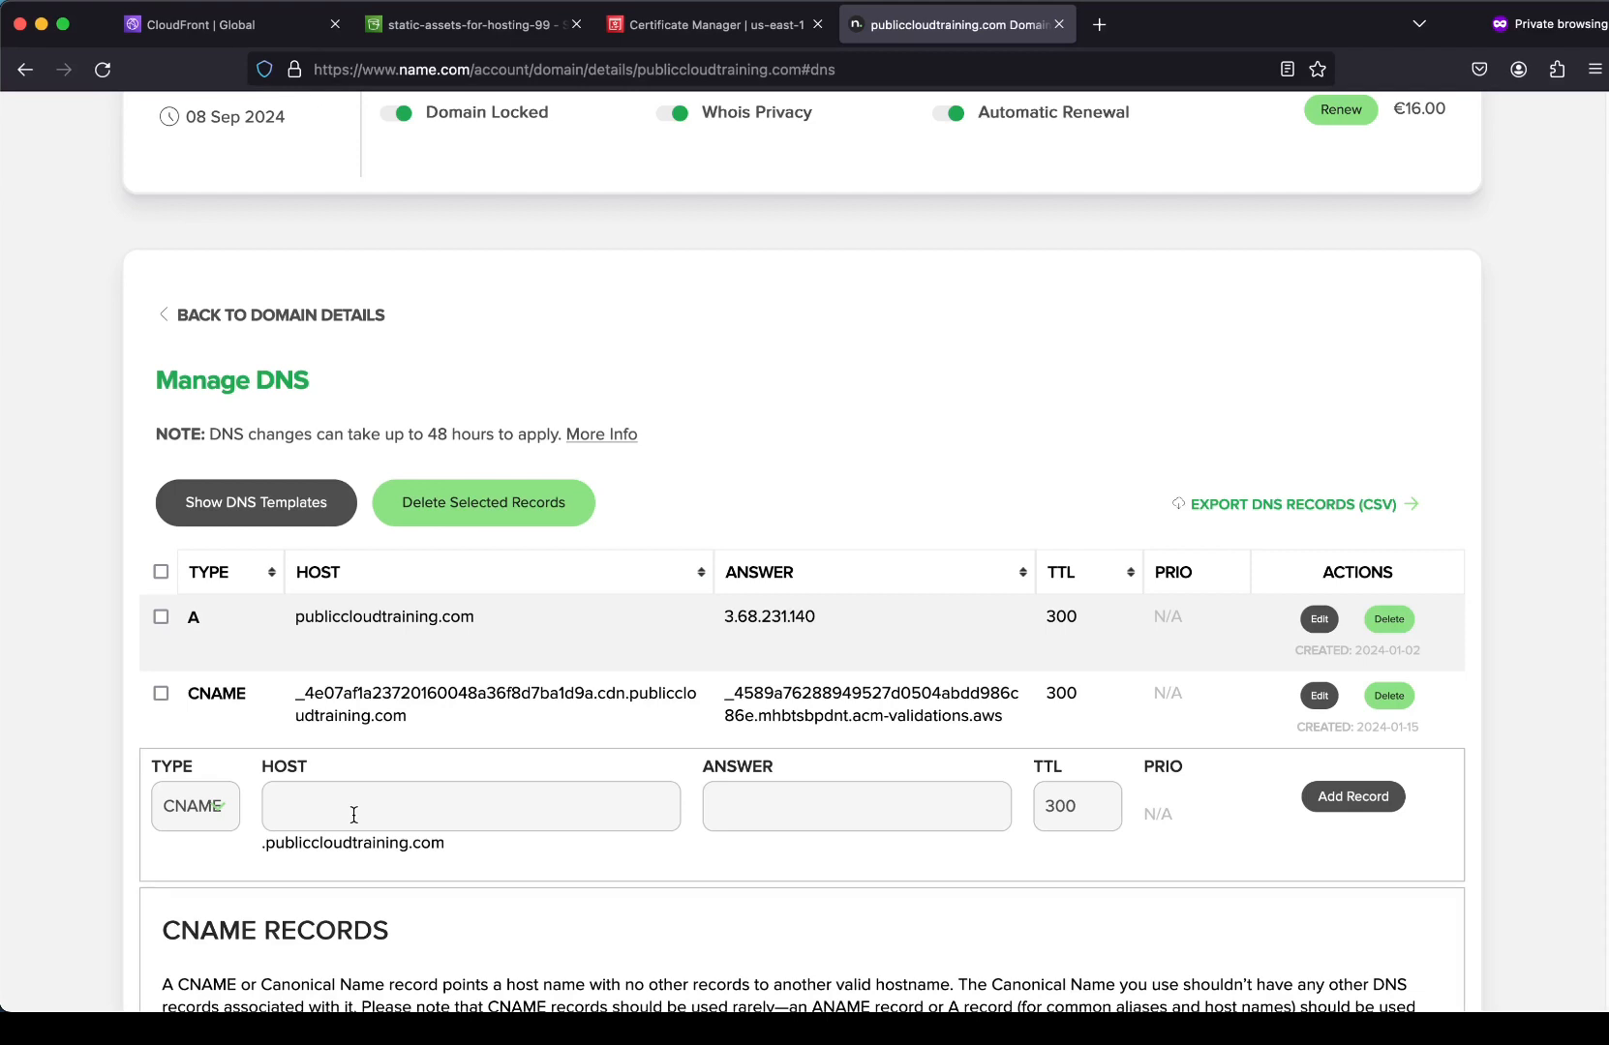
click(807, 815)
key(super+v)
drag(770, 803, 693, 807)
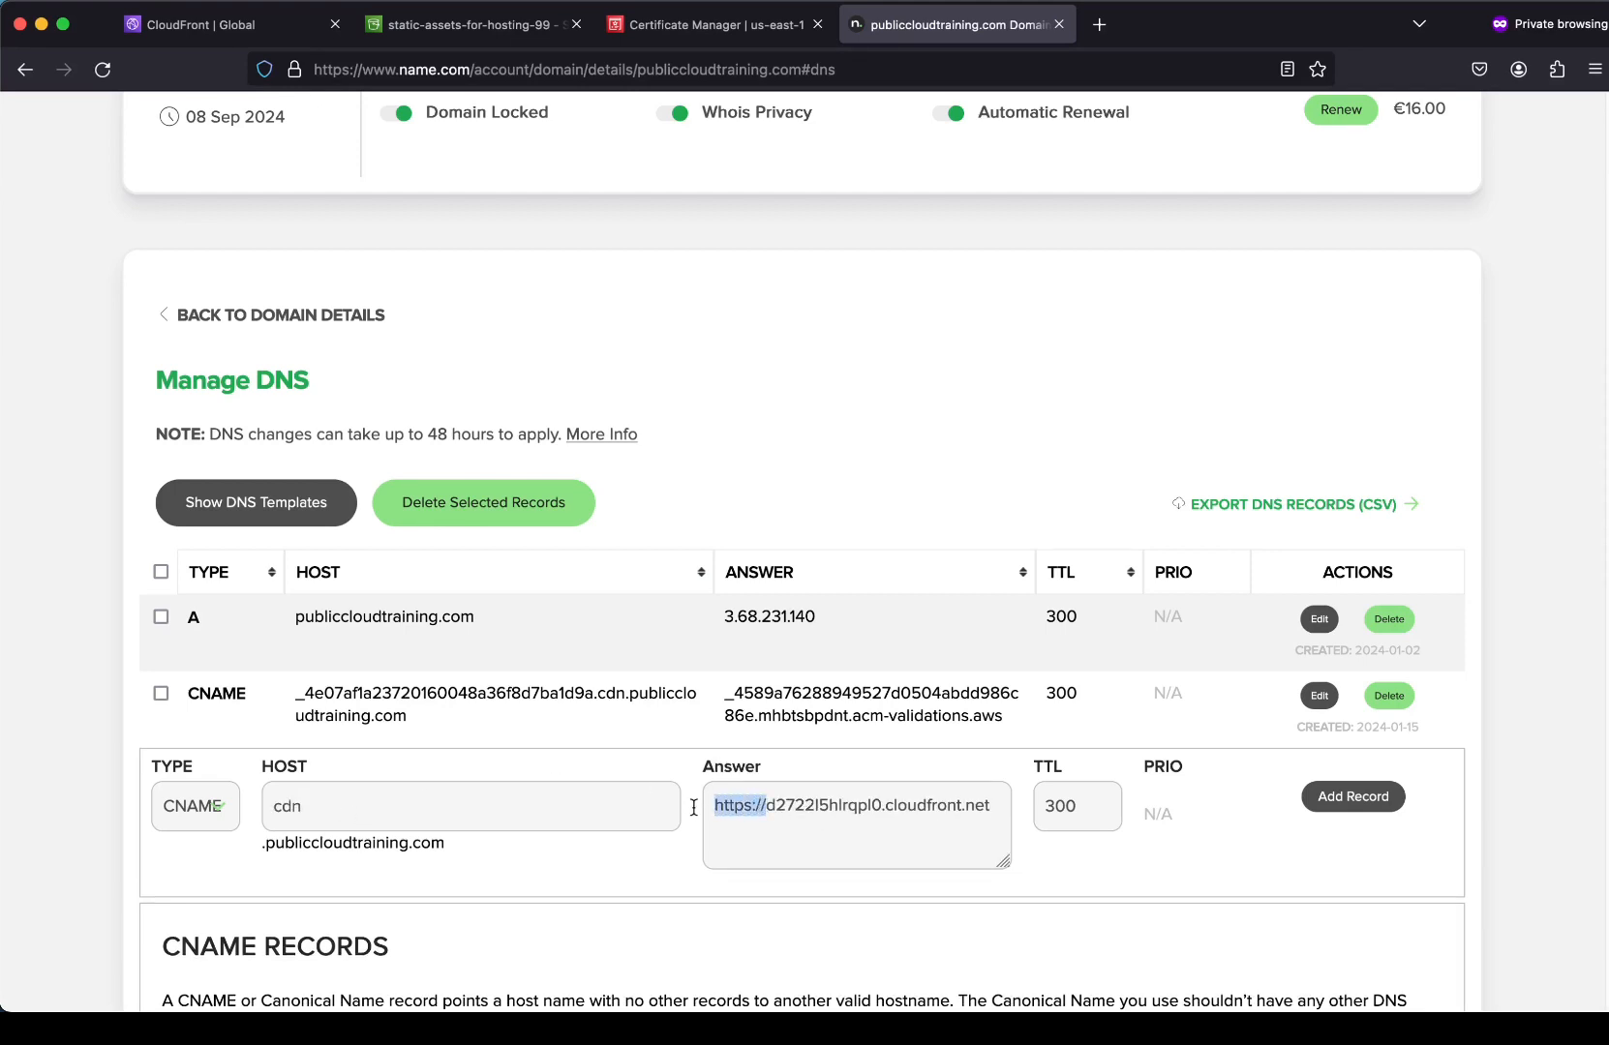
key(BackSpace)
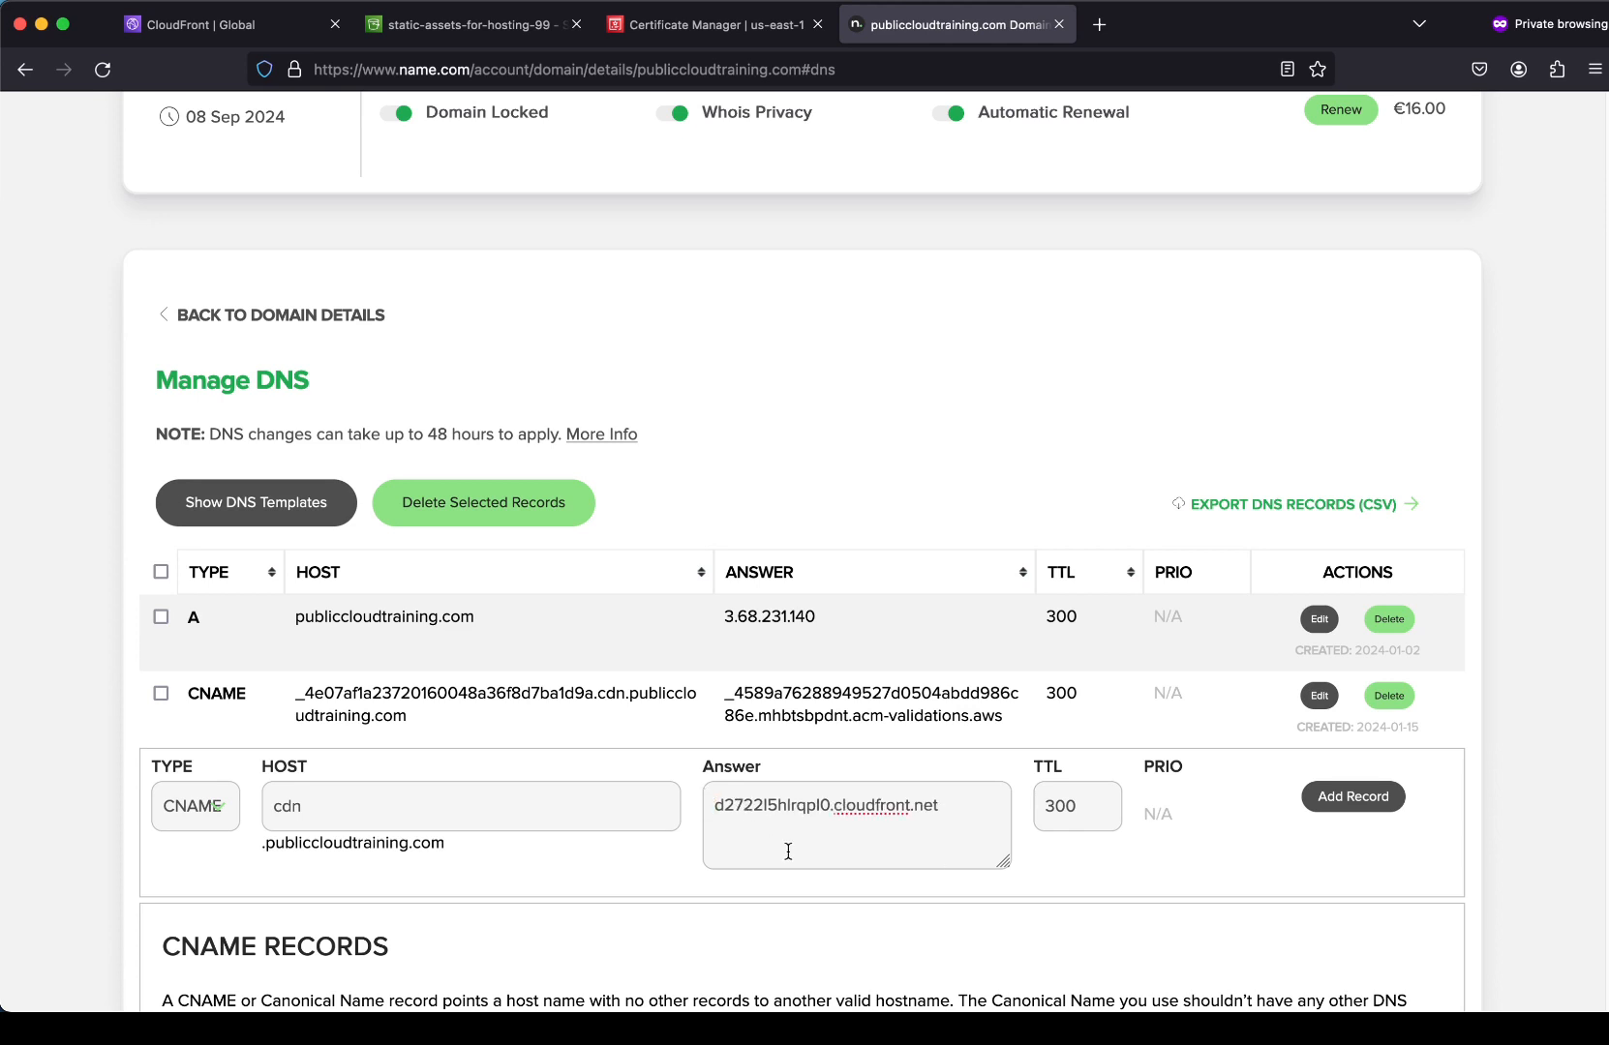
click(1365, 805)
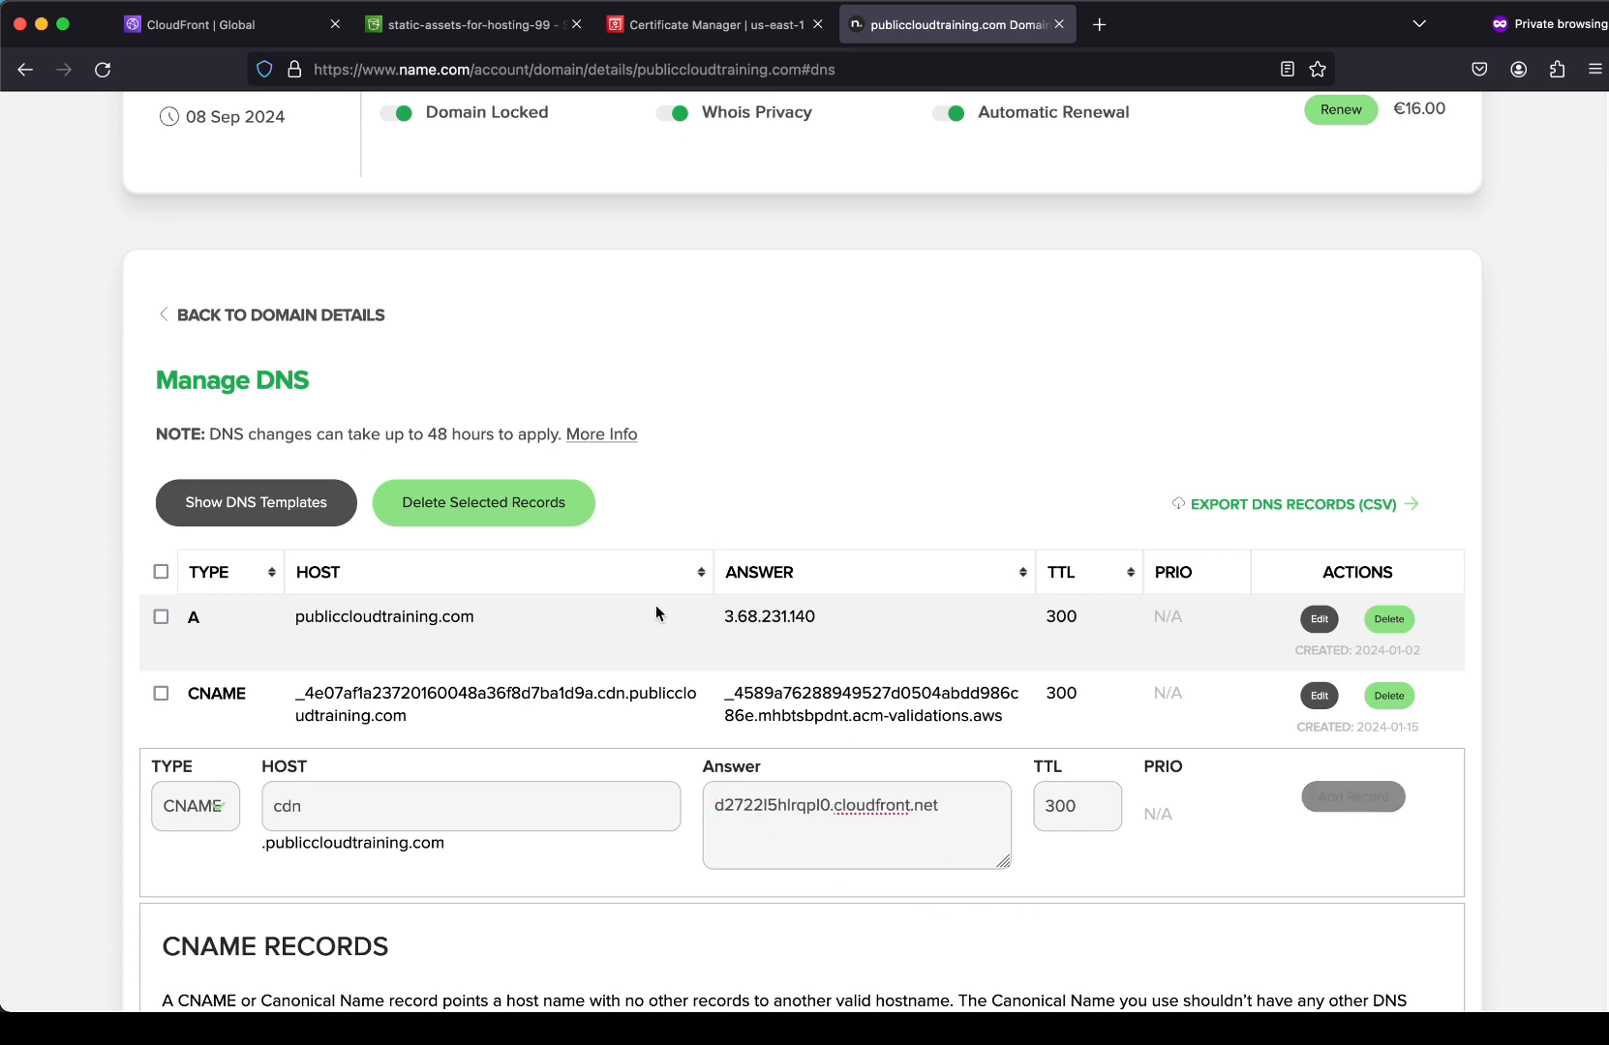
click(461, 29)
Create a folder named cdn in the static-assets-for-hosting-99 bucket.
click(402, 302)
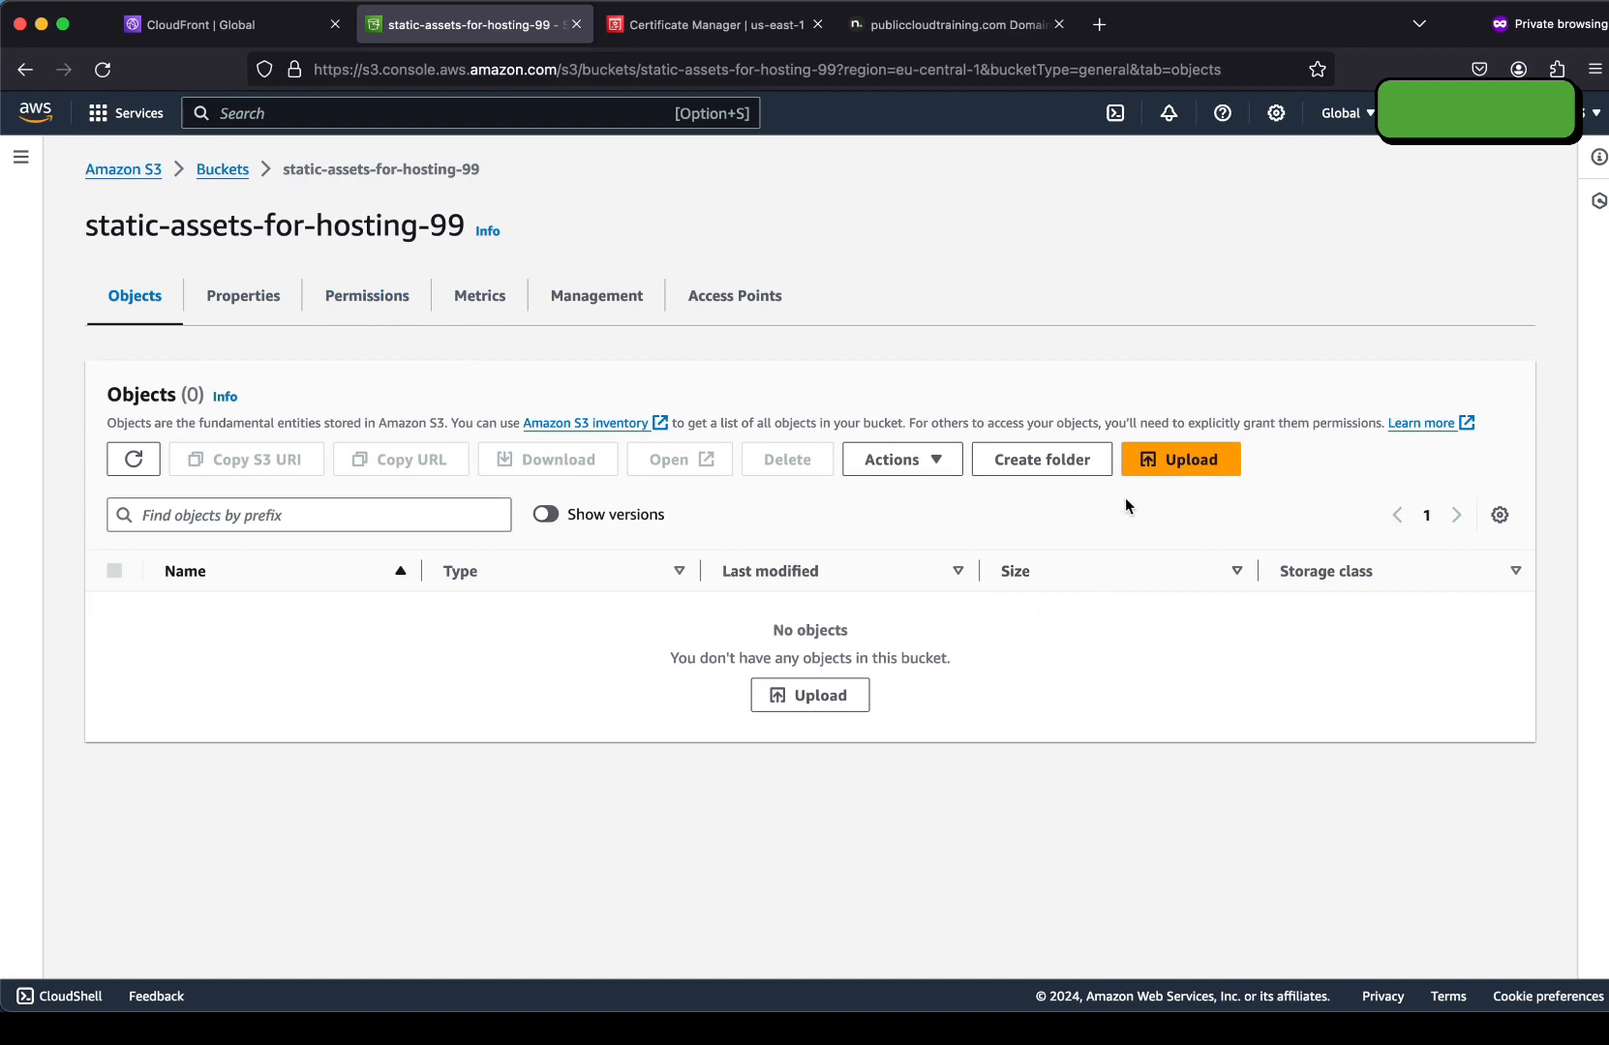
click(999, 467)
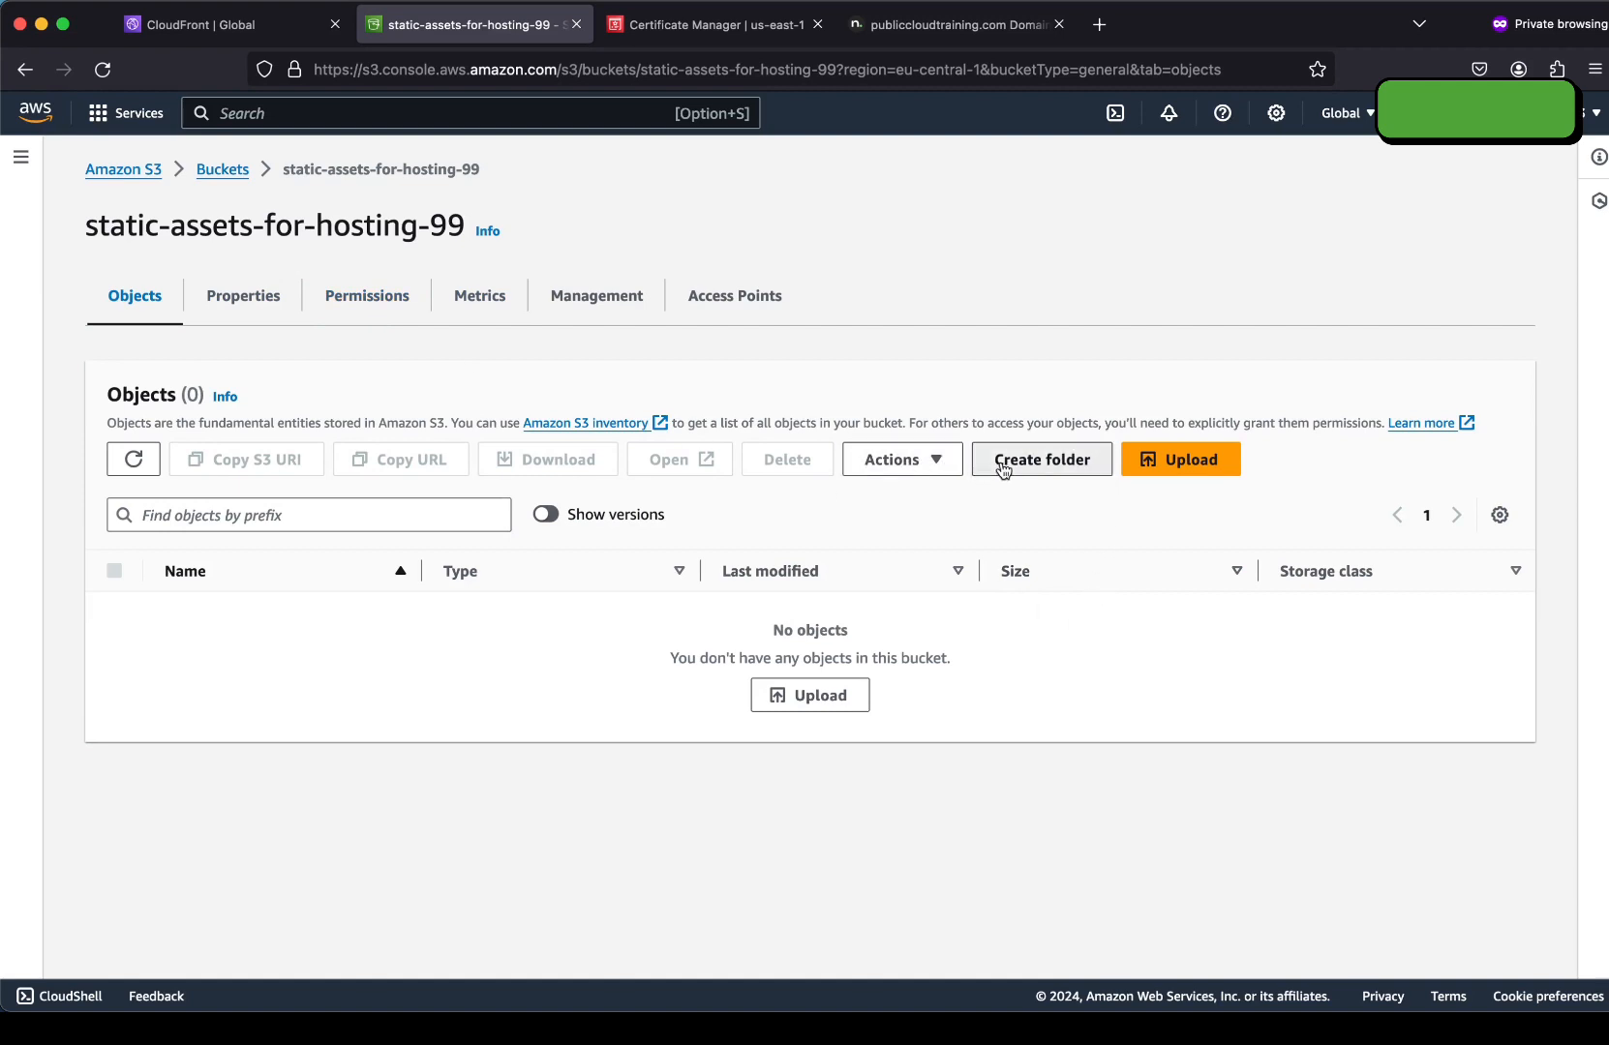
text(cdn)
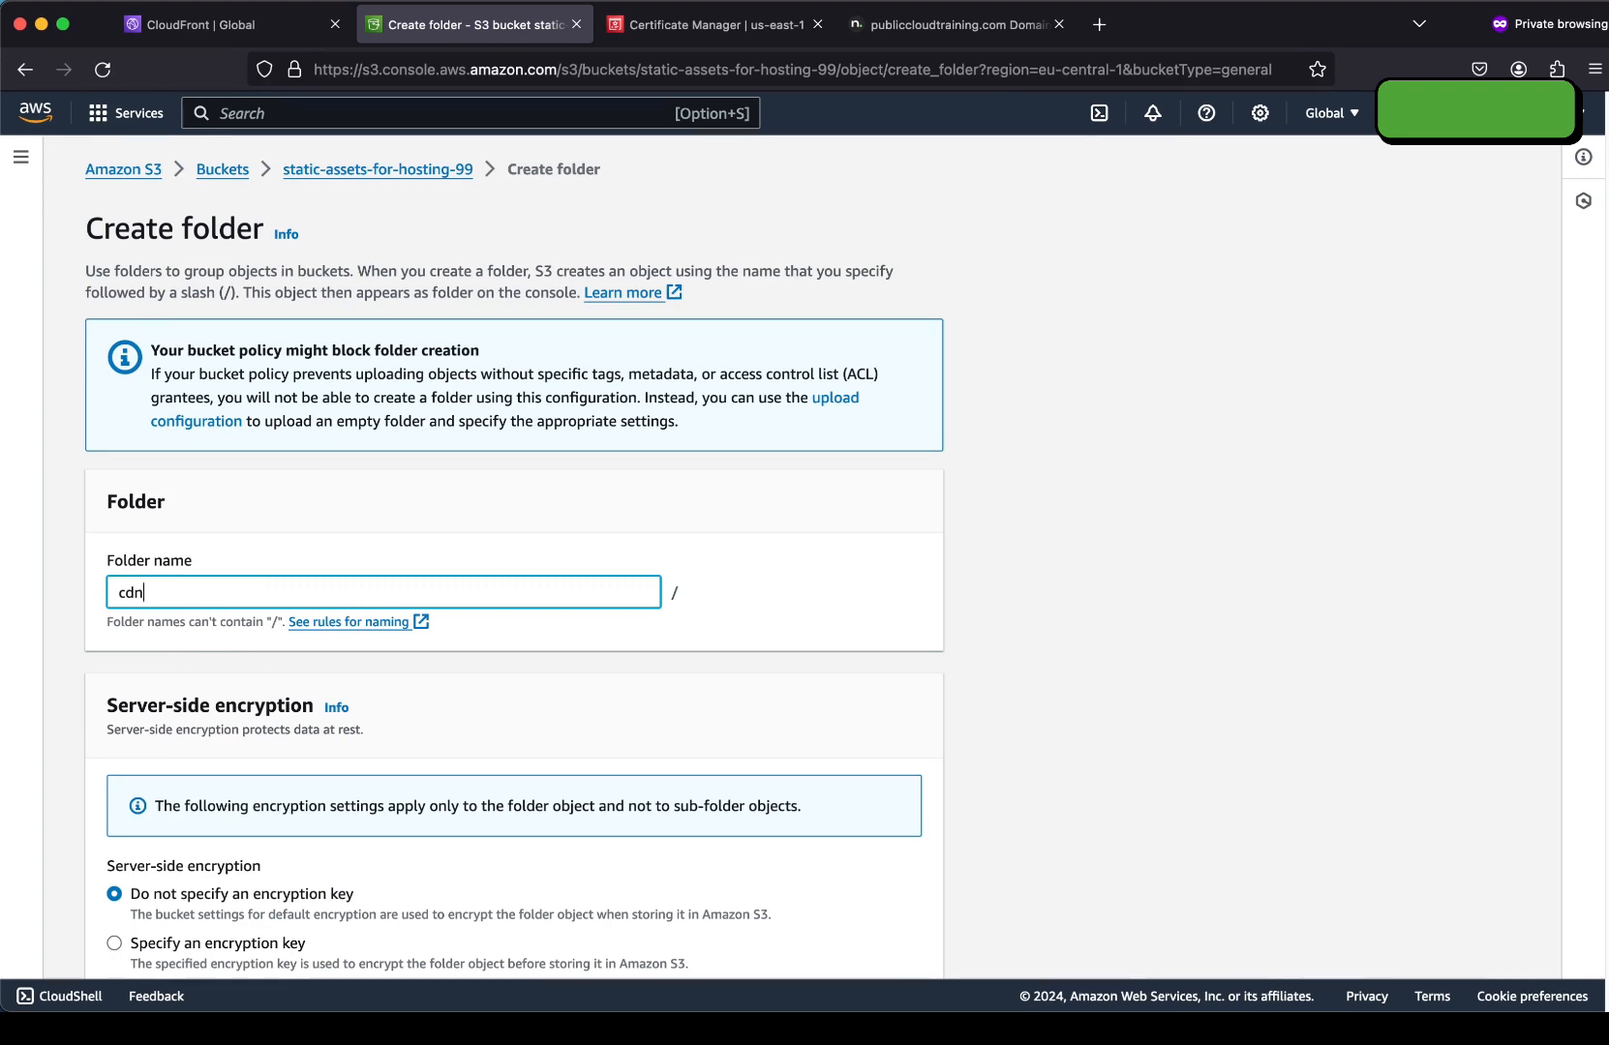
scroll(306, 567, down, 5)
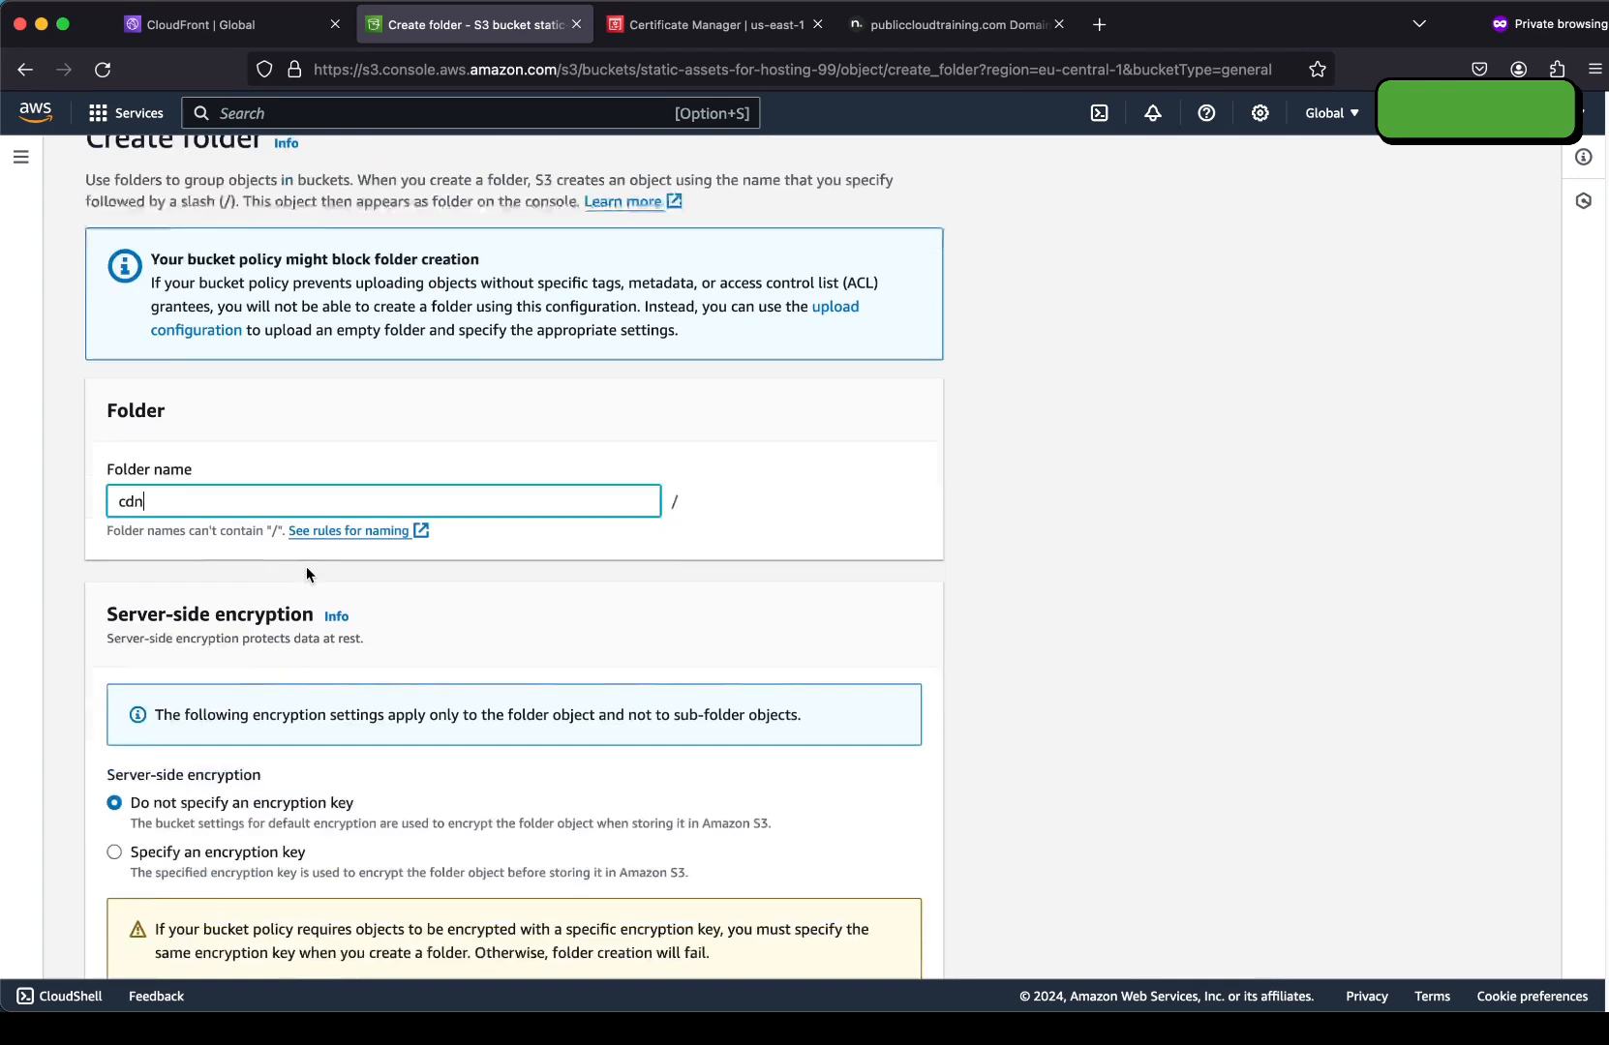
click(880, 945)
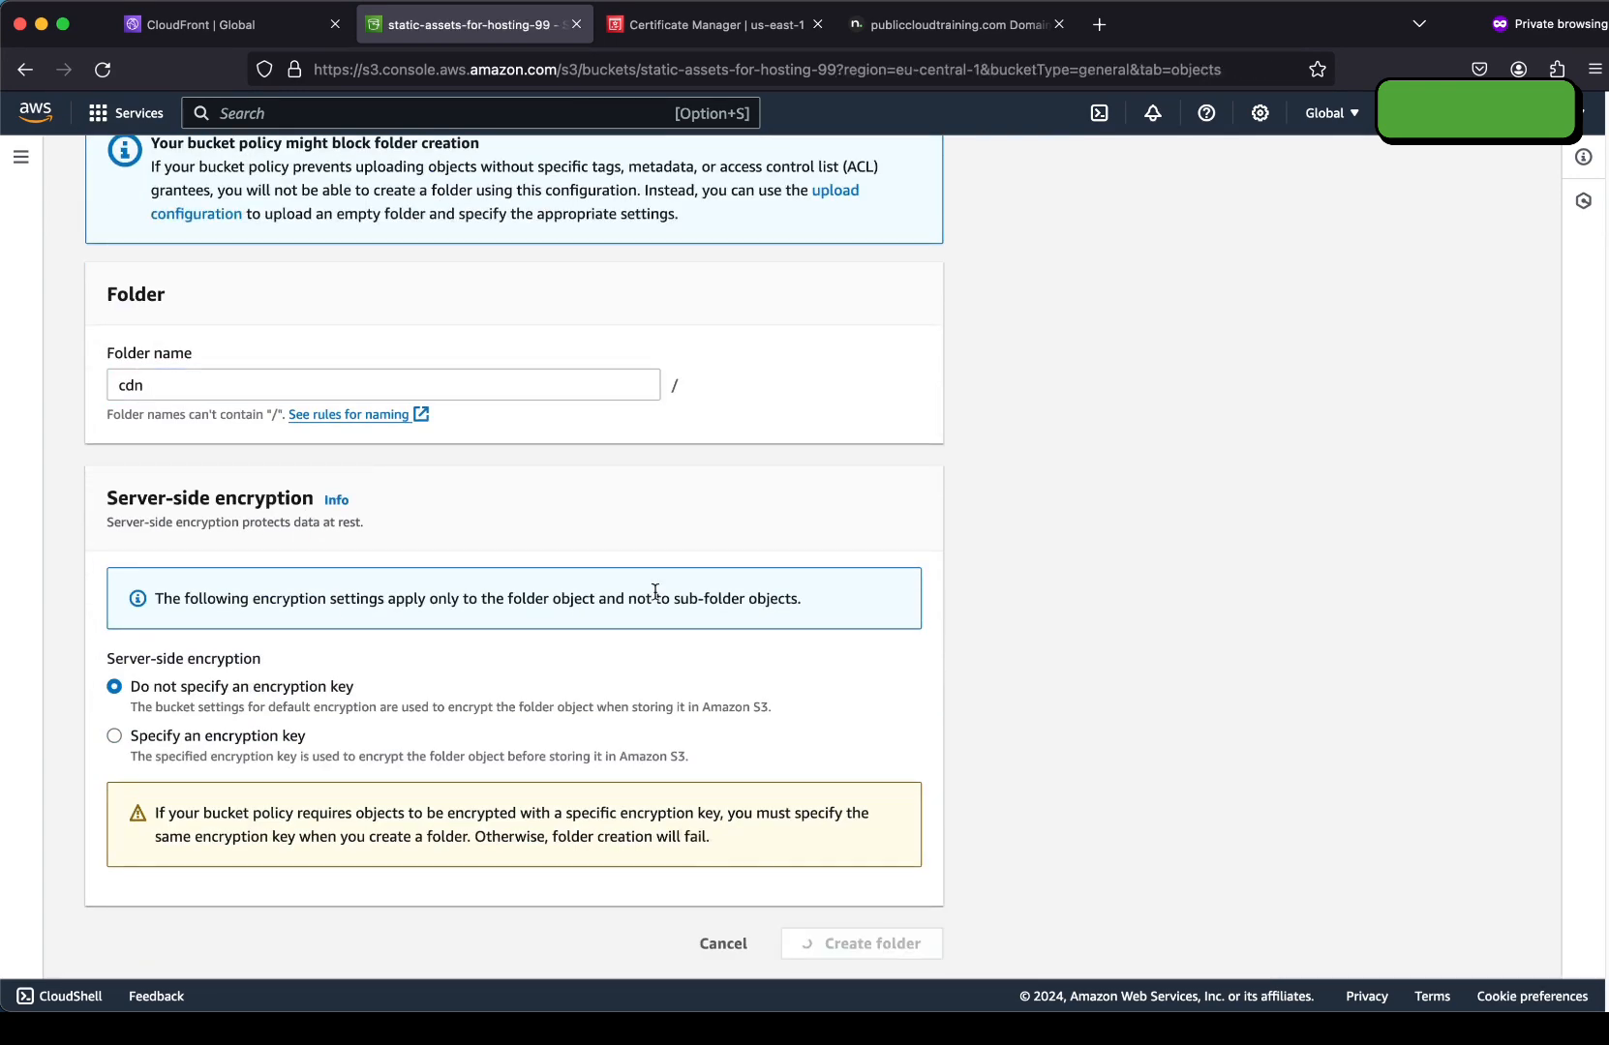
Upload rose.jpg and dice.jpg into the cdn folder.
click(207, 662)
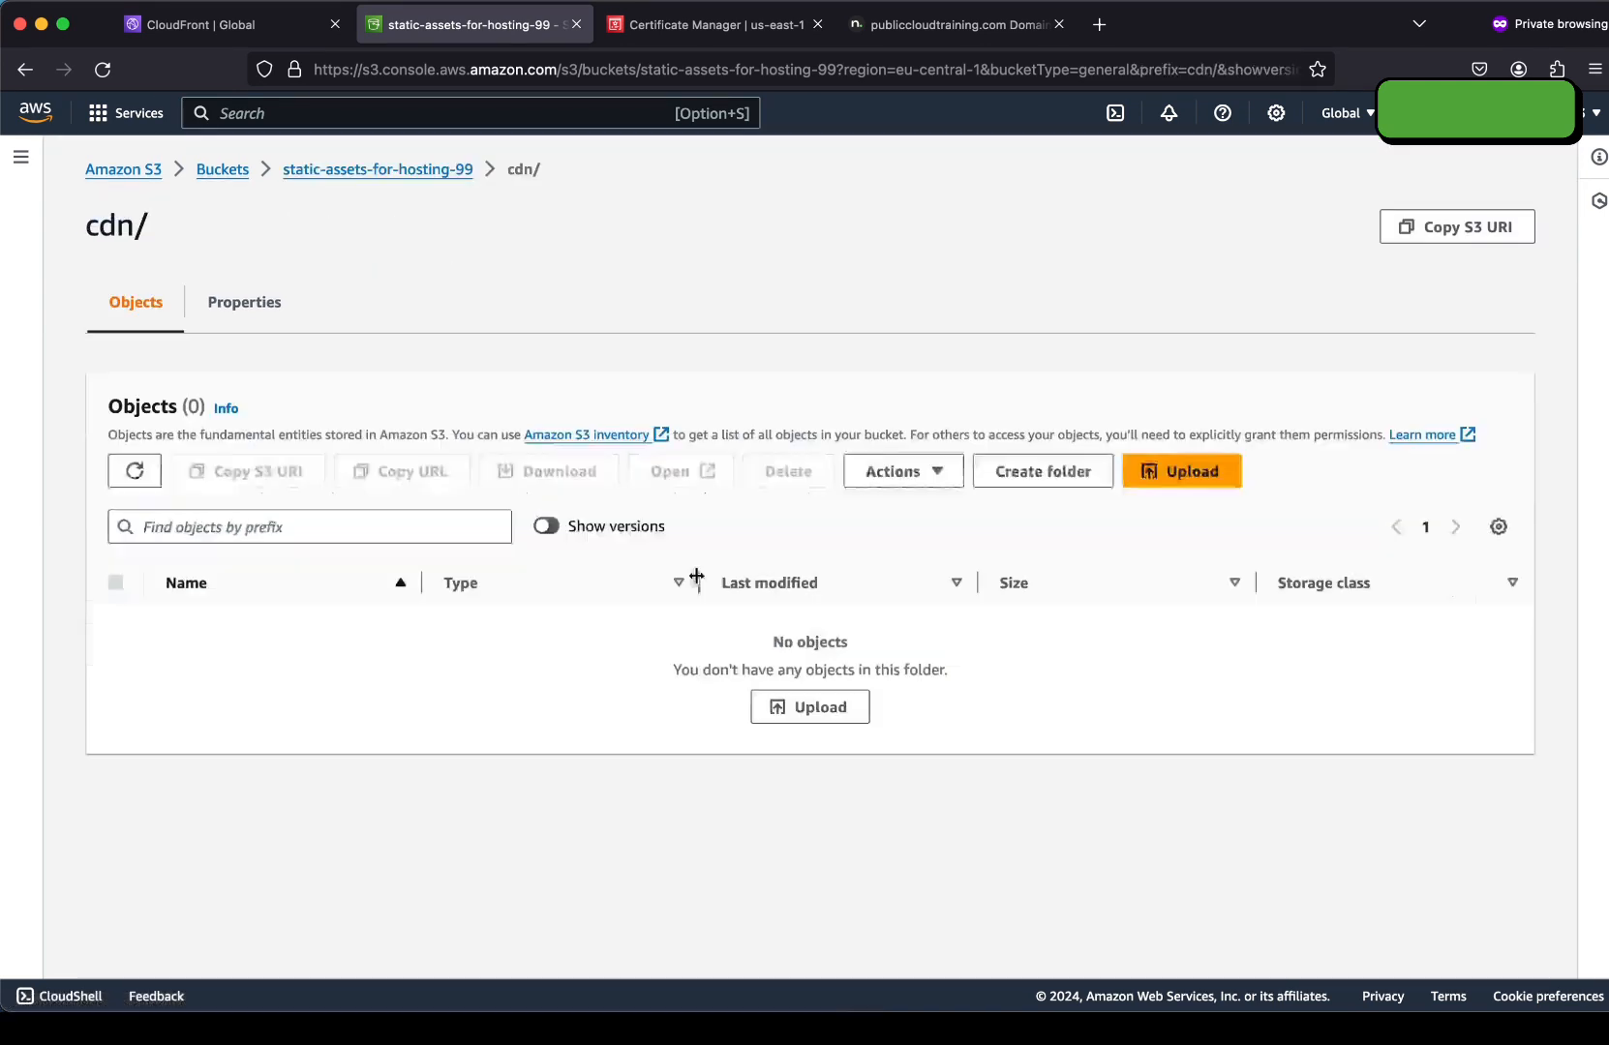
click(1157, 481)
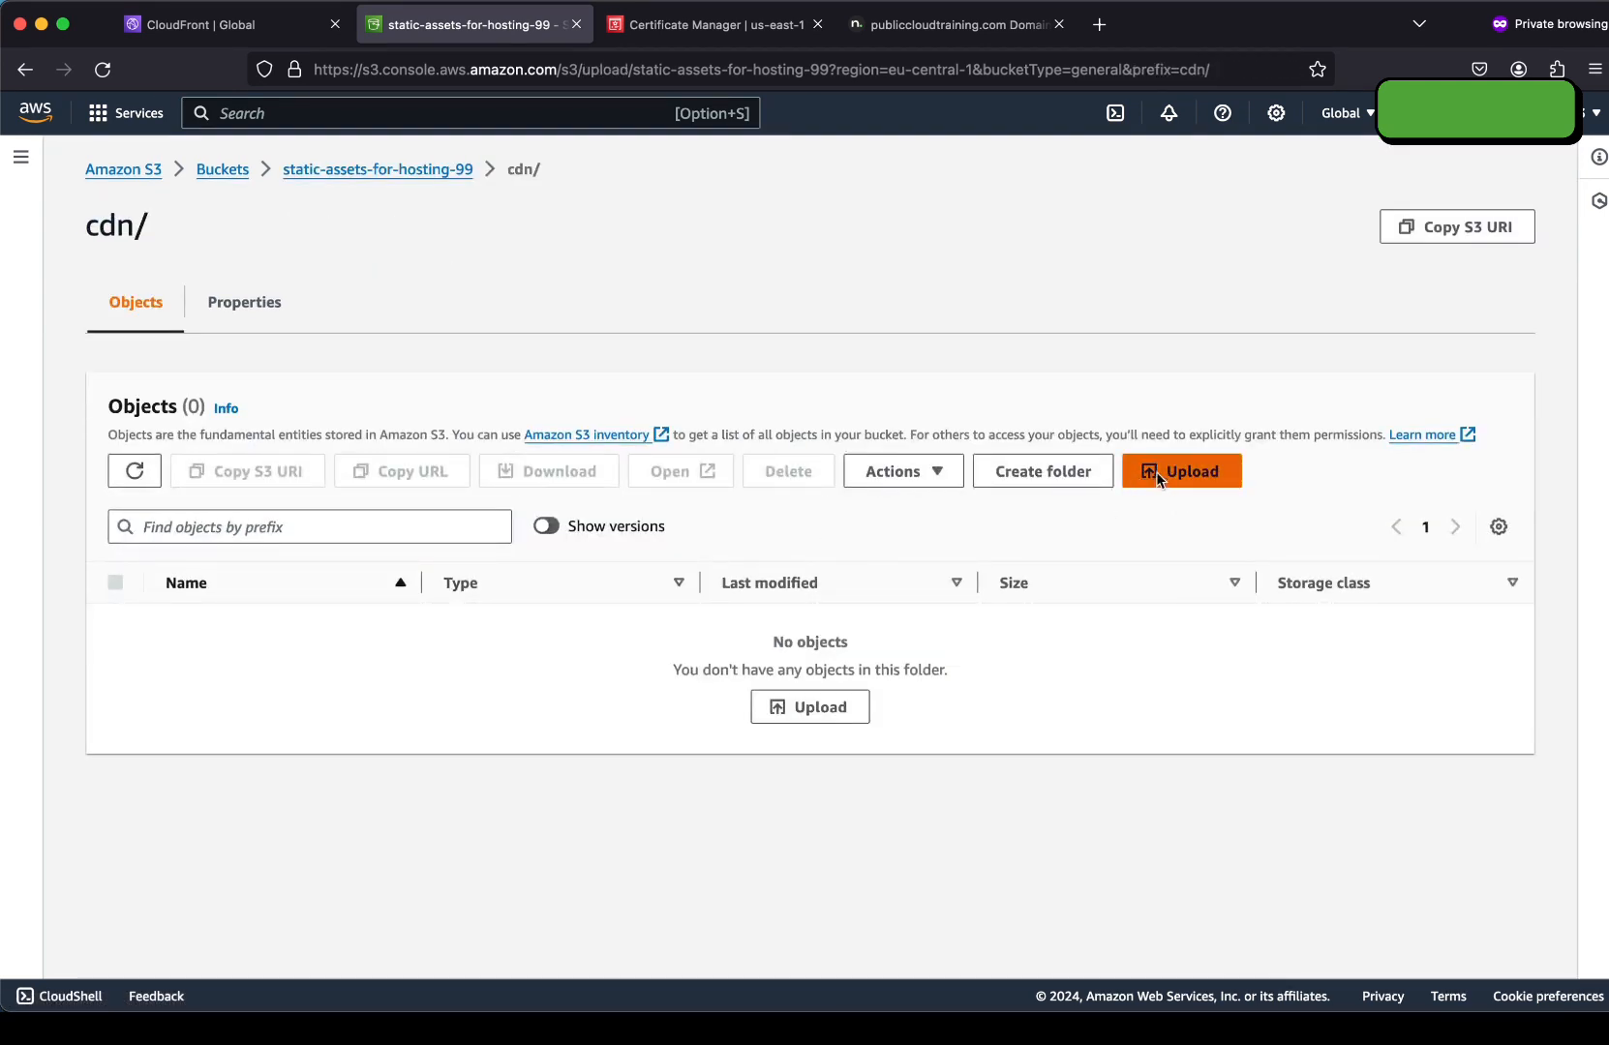
click(746, 461)
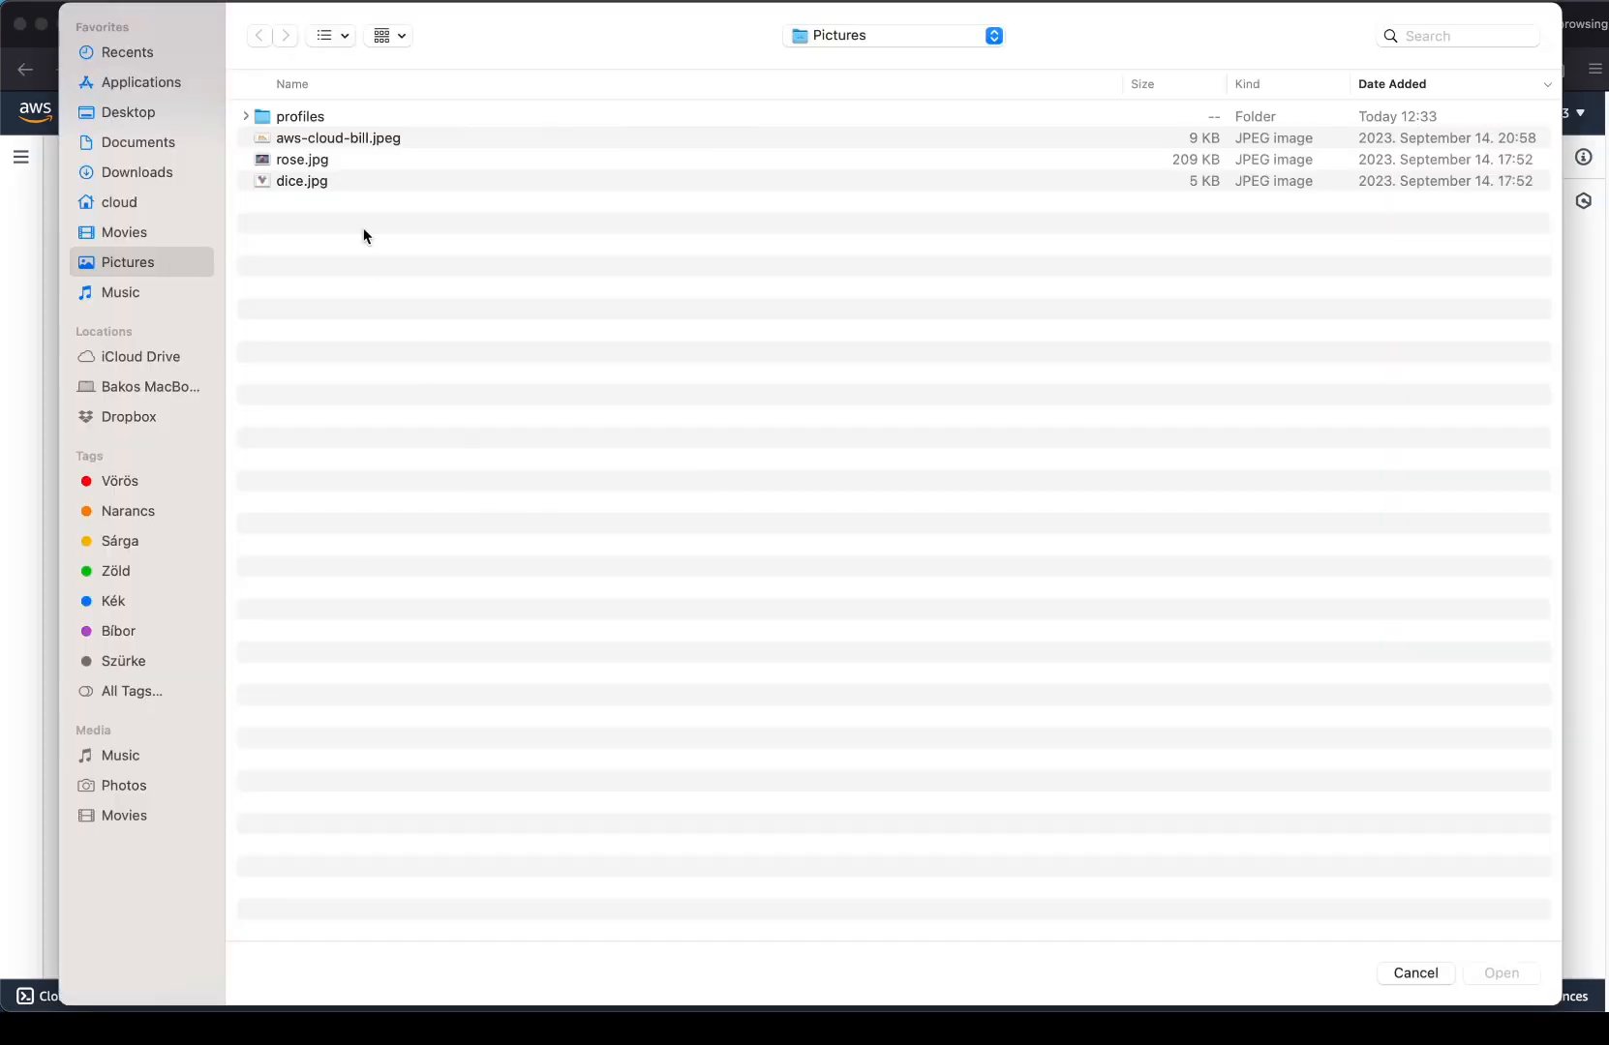
click(323, 161)
shift+click(339, 182)
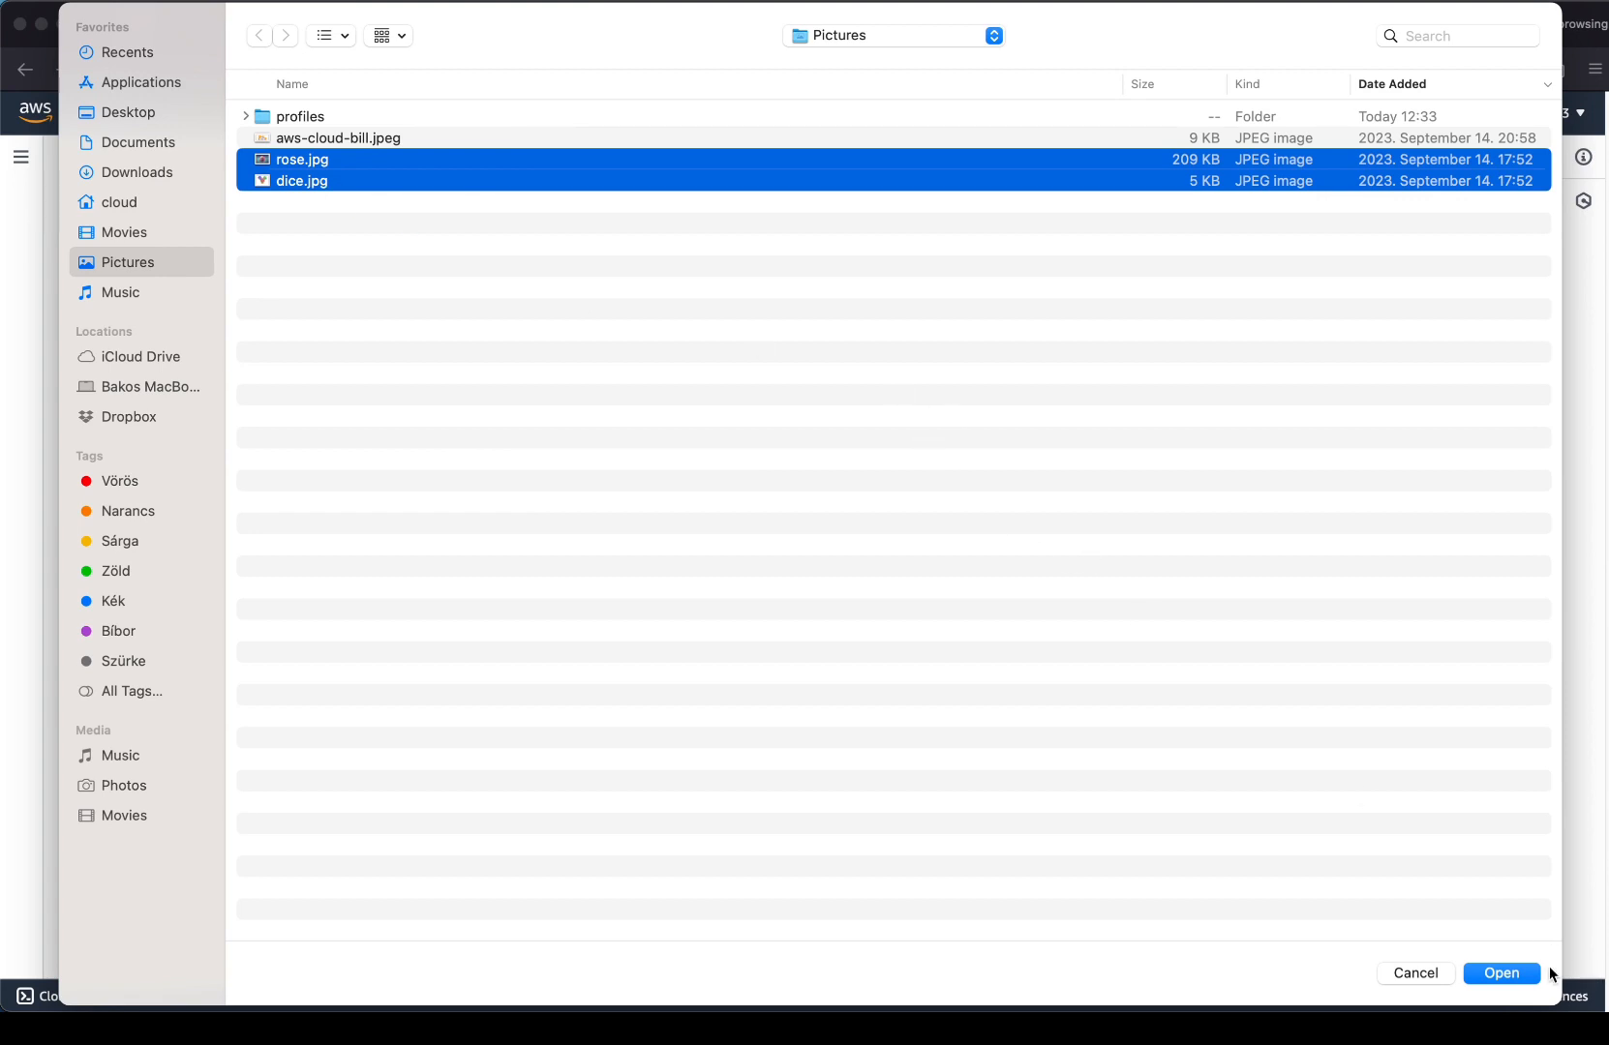
click(1519, 973)
scroll(246, 631, down, 3)
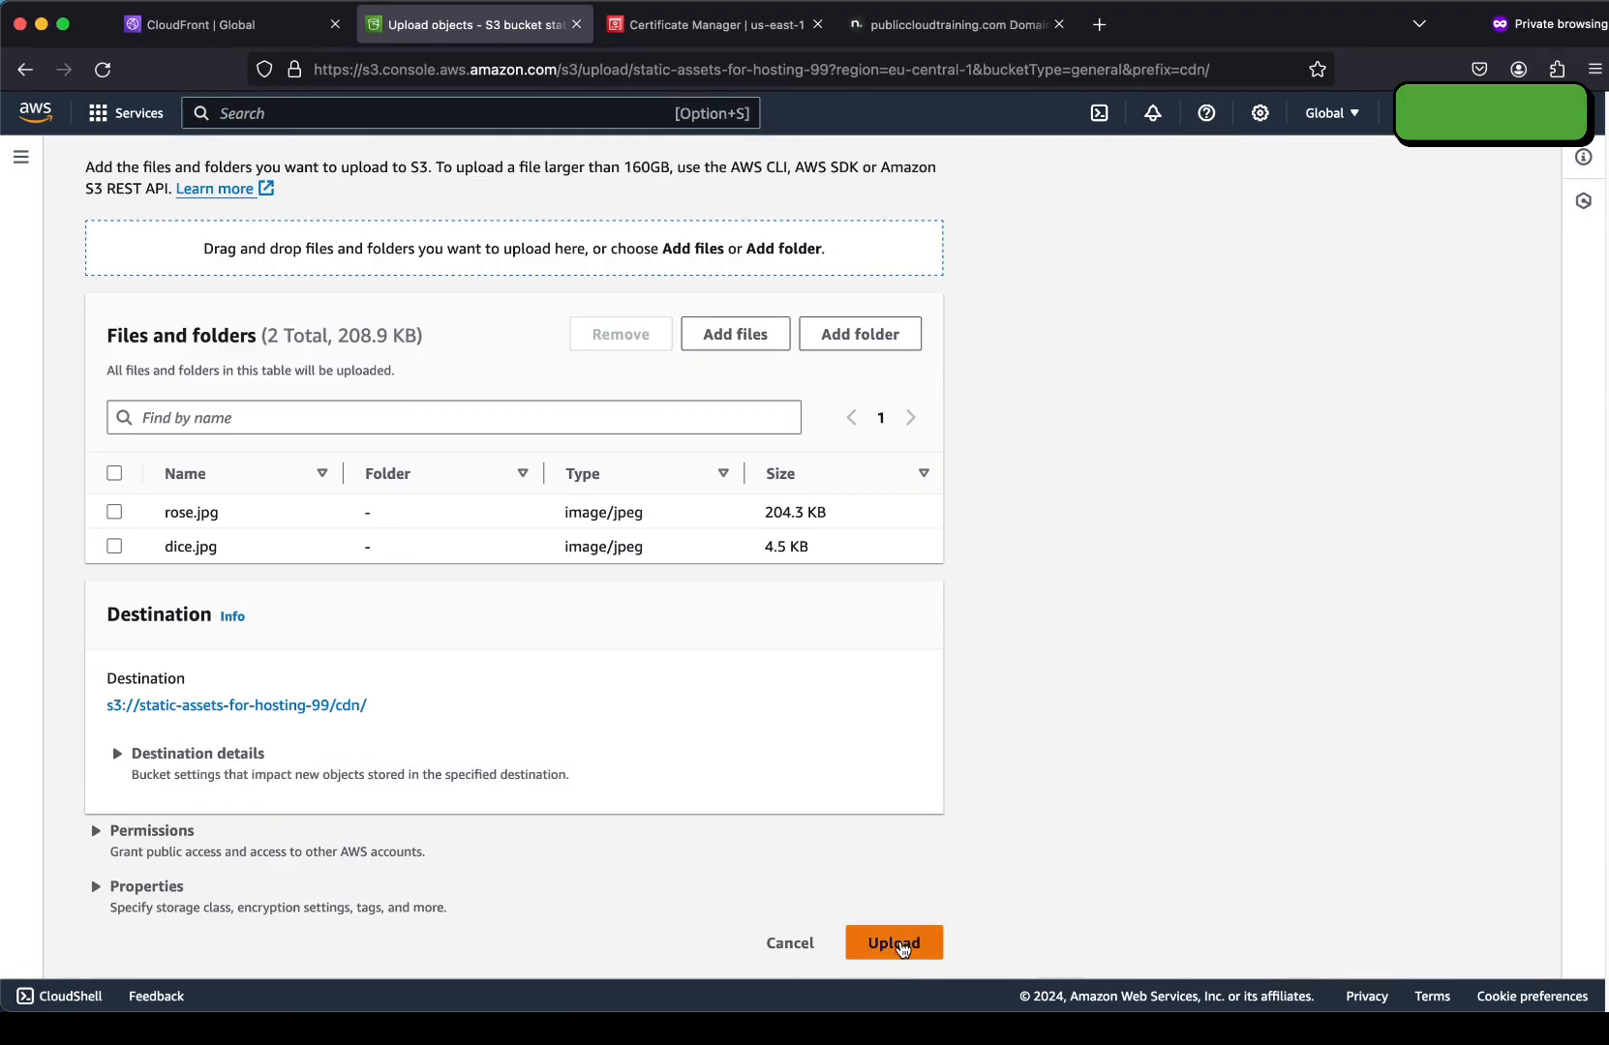
click(902, 948)
Load cdn.publiccloudtraining.com/rose.jpg in a new private Firefox tab.
key(super+t)
text(cdn.publiccloudtraining.com)
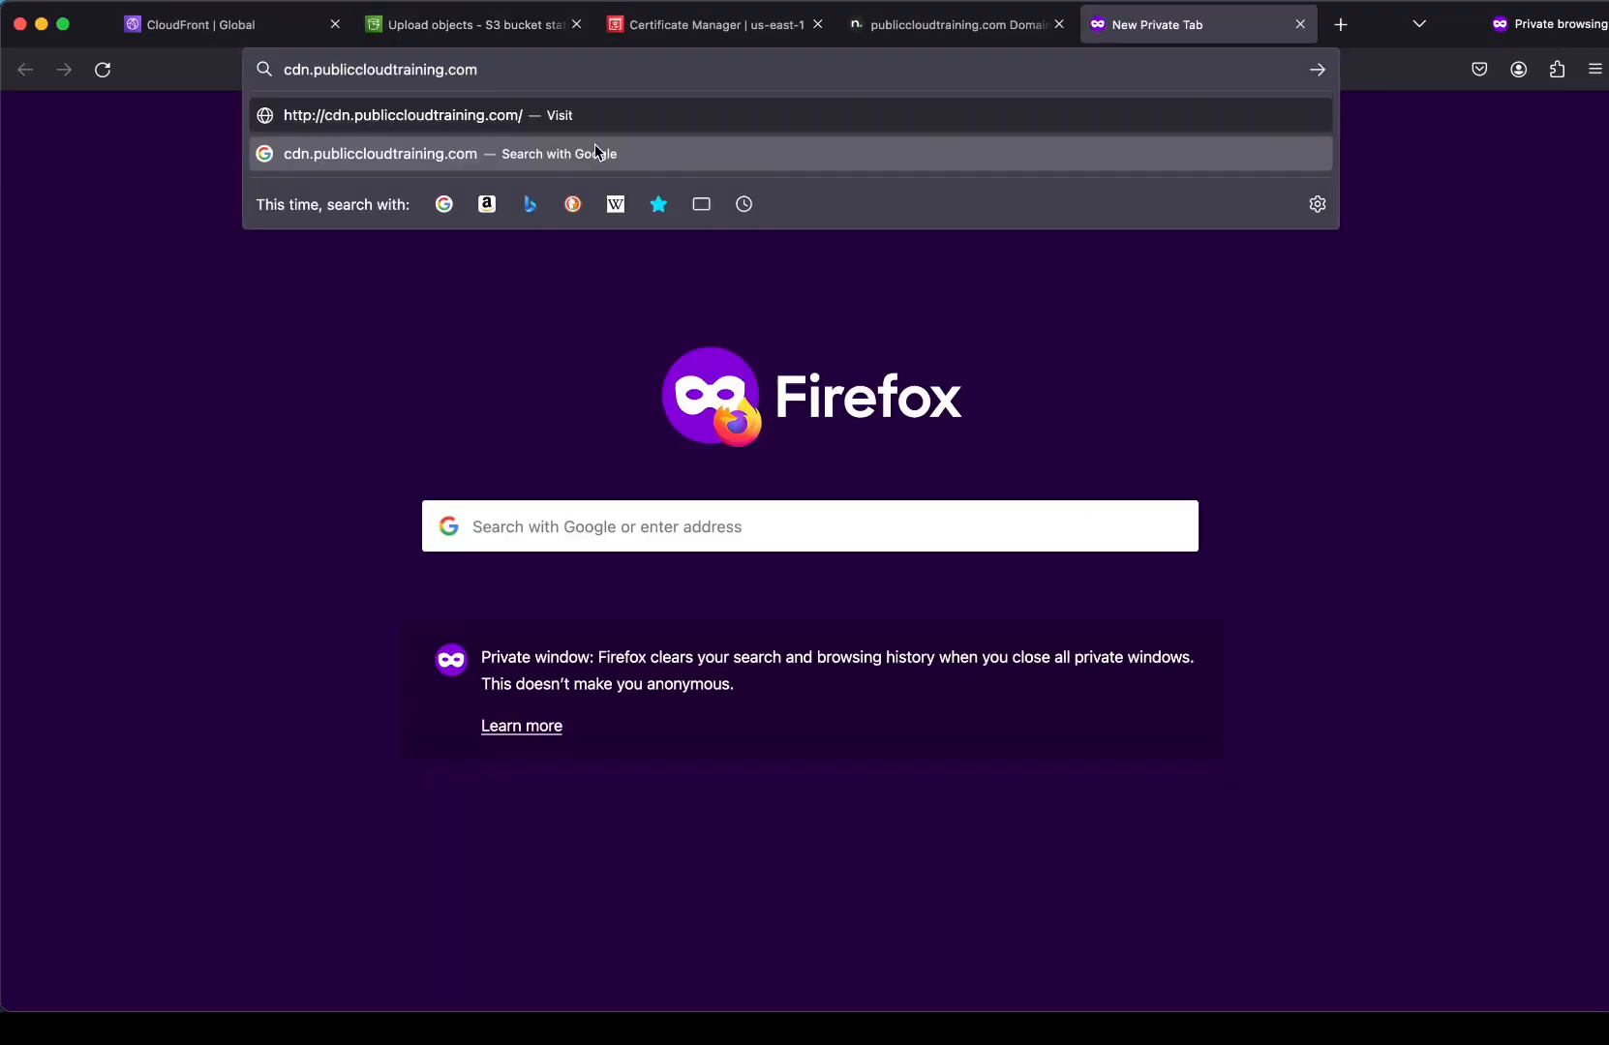
text(/)
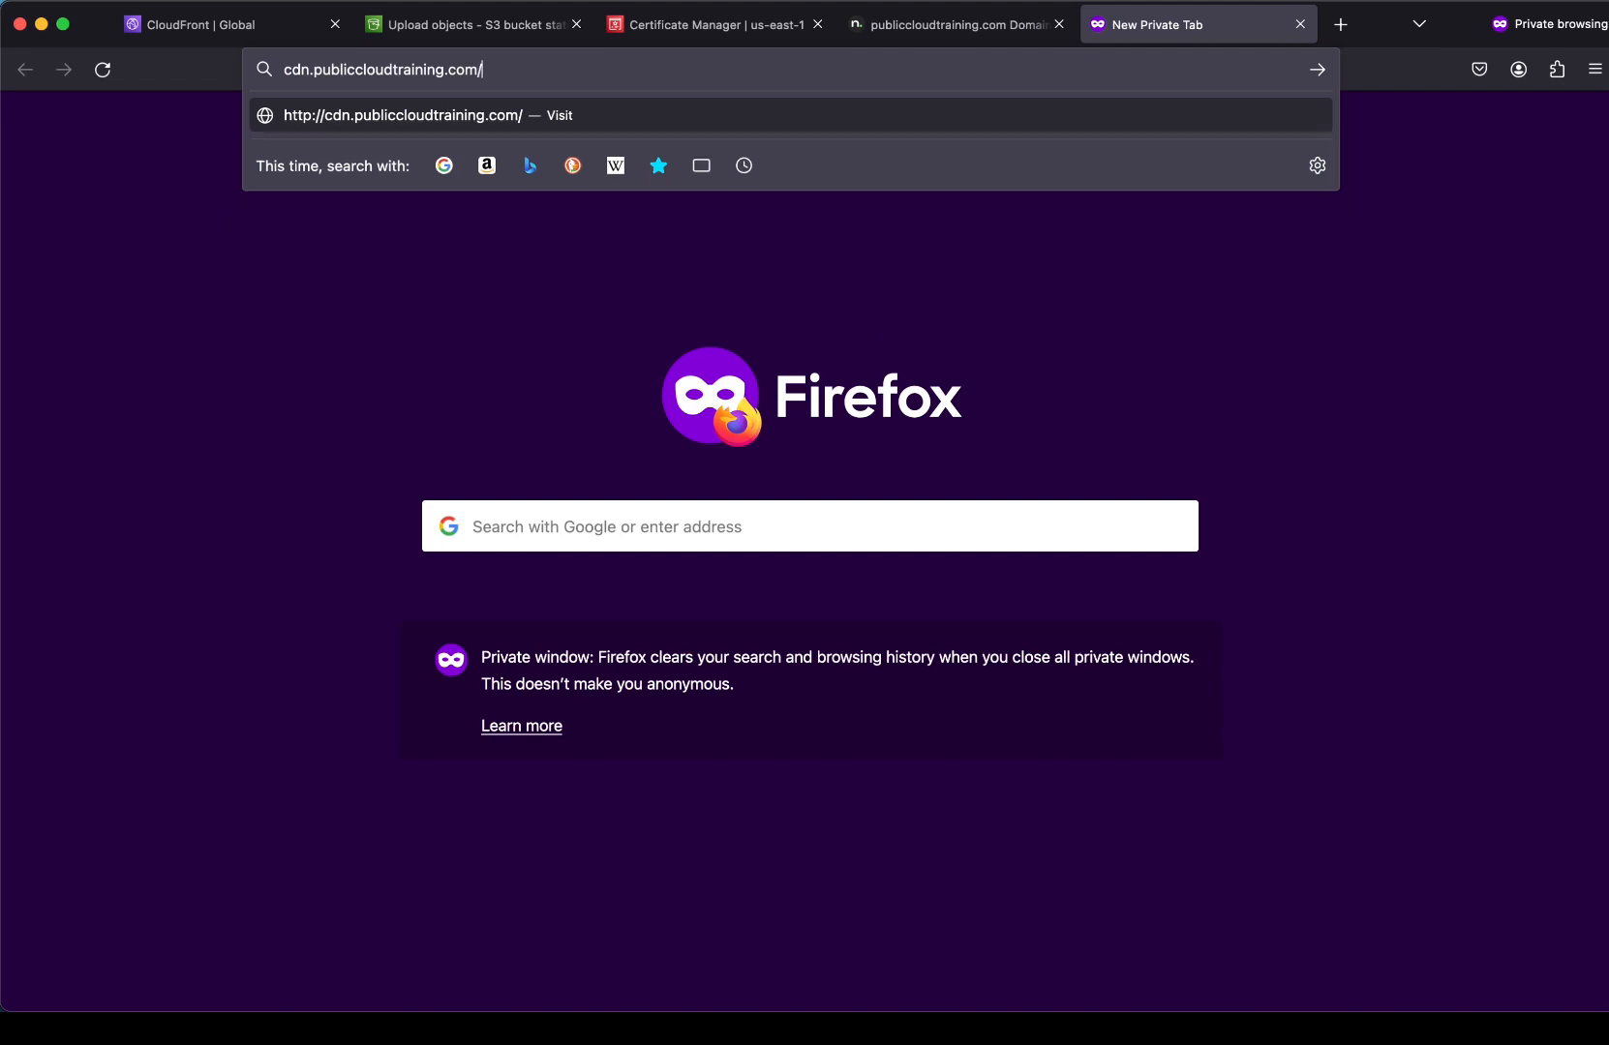
text(rose.jpg)
key(Return)
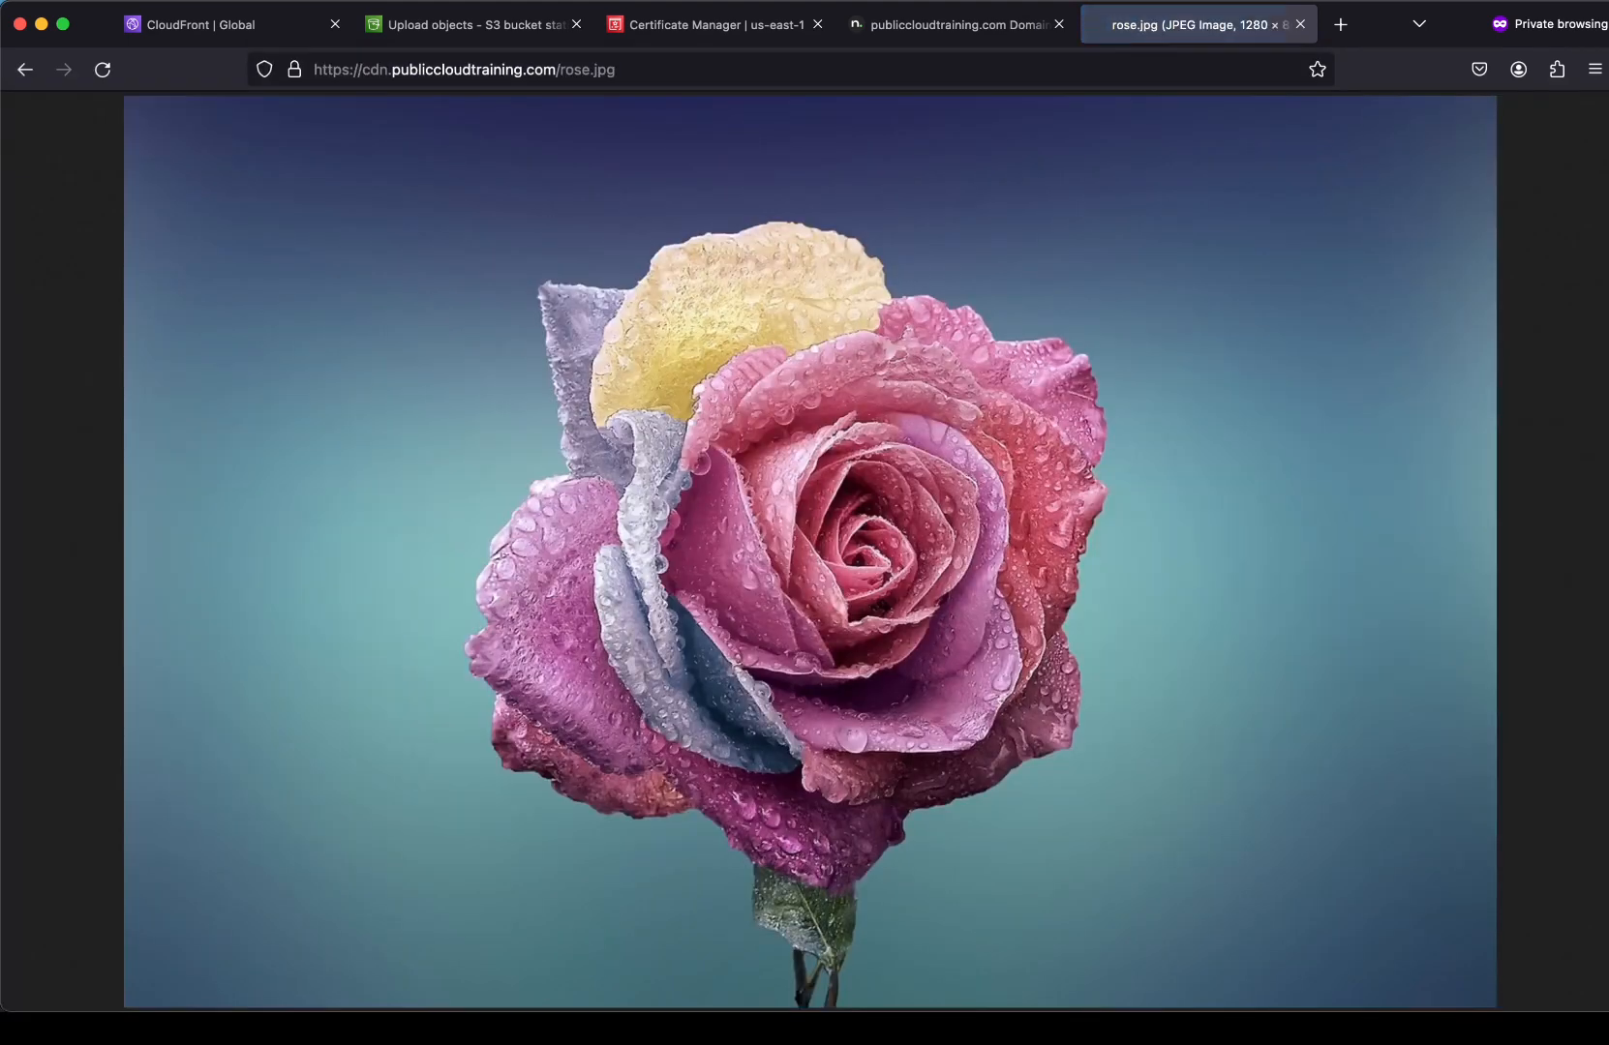
Load dice.jpg from the CDN domain and bring up the network developer tools.
double_click(575, 70)
text(dice)
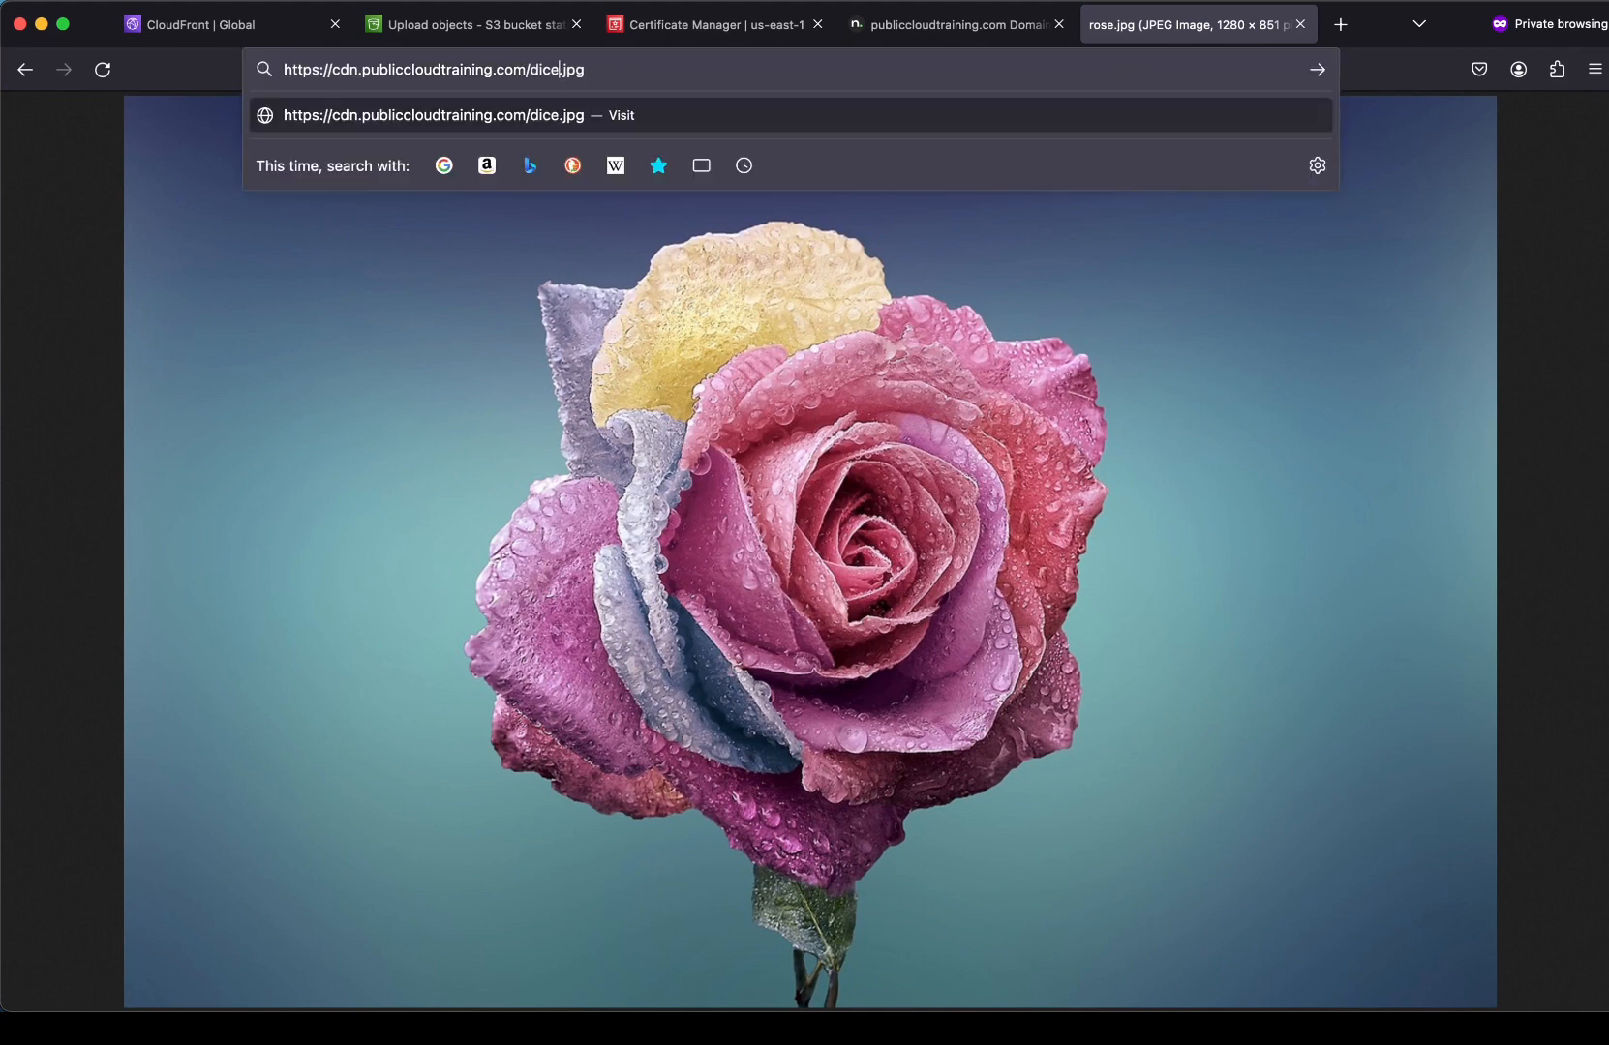
key(Return)
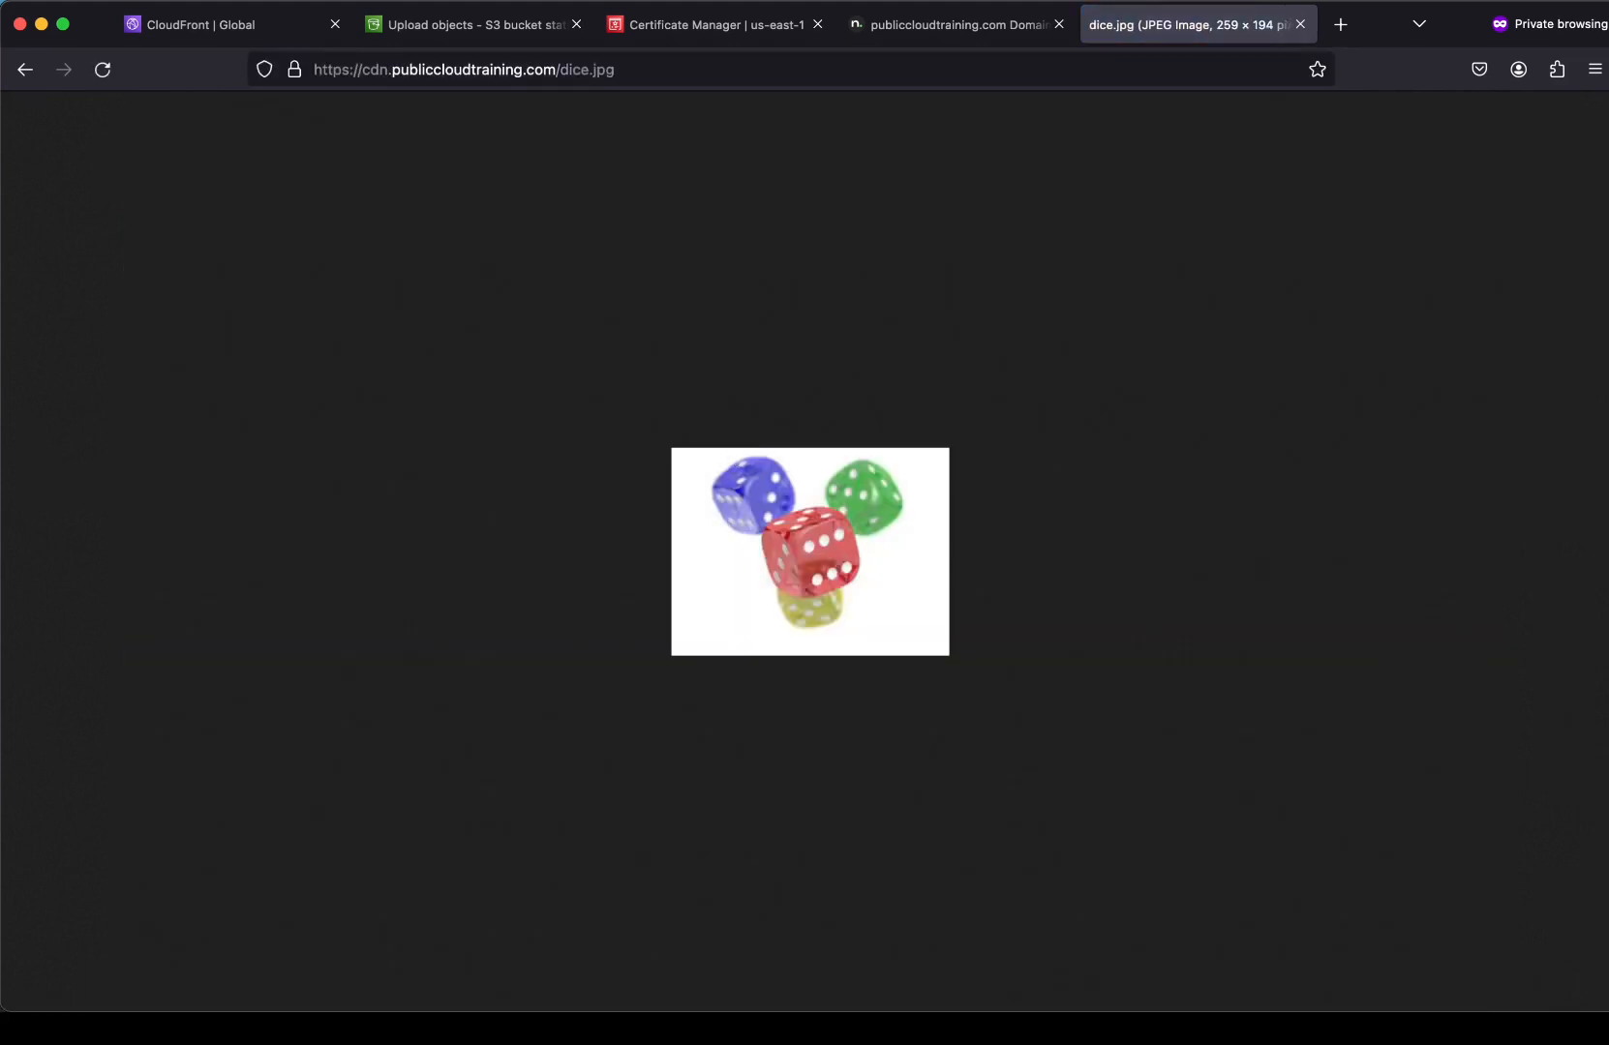
key(alt+super+i)
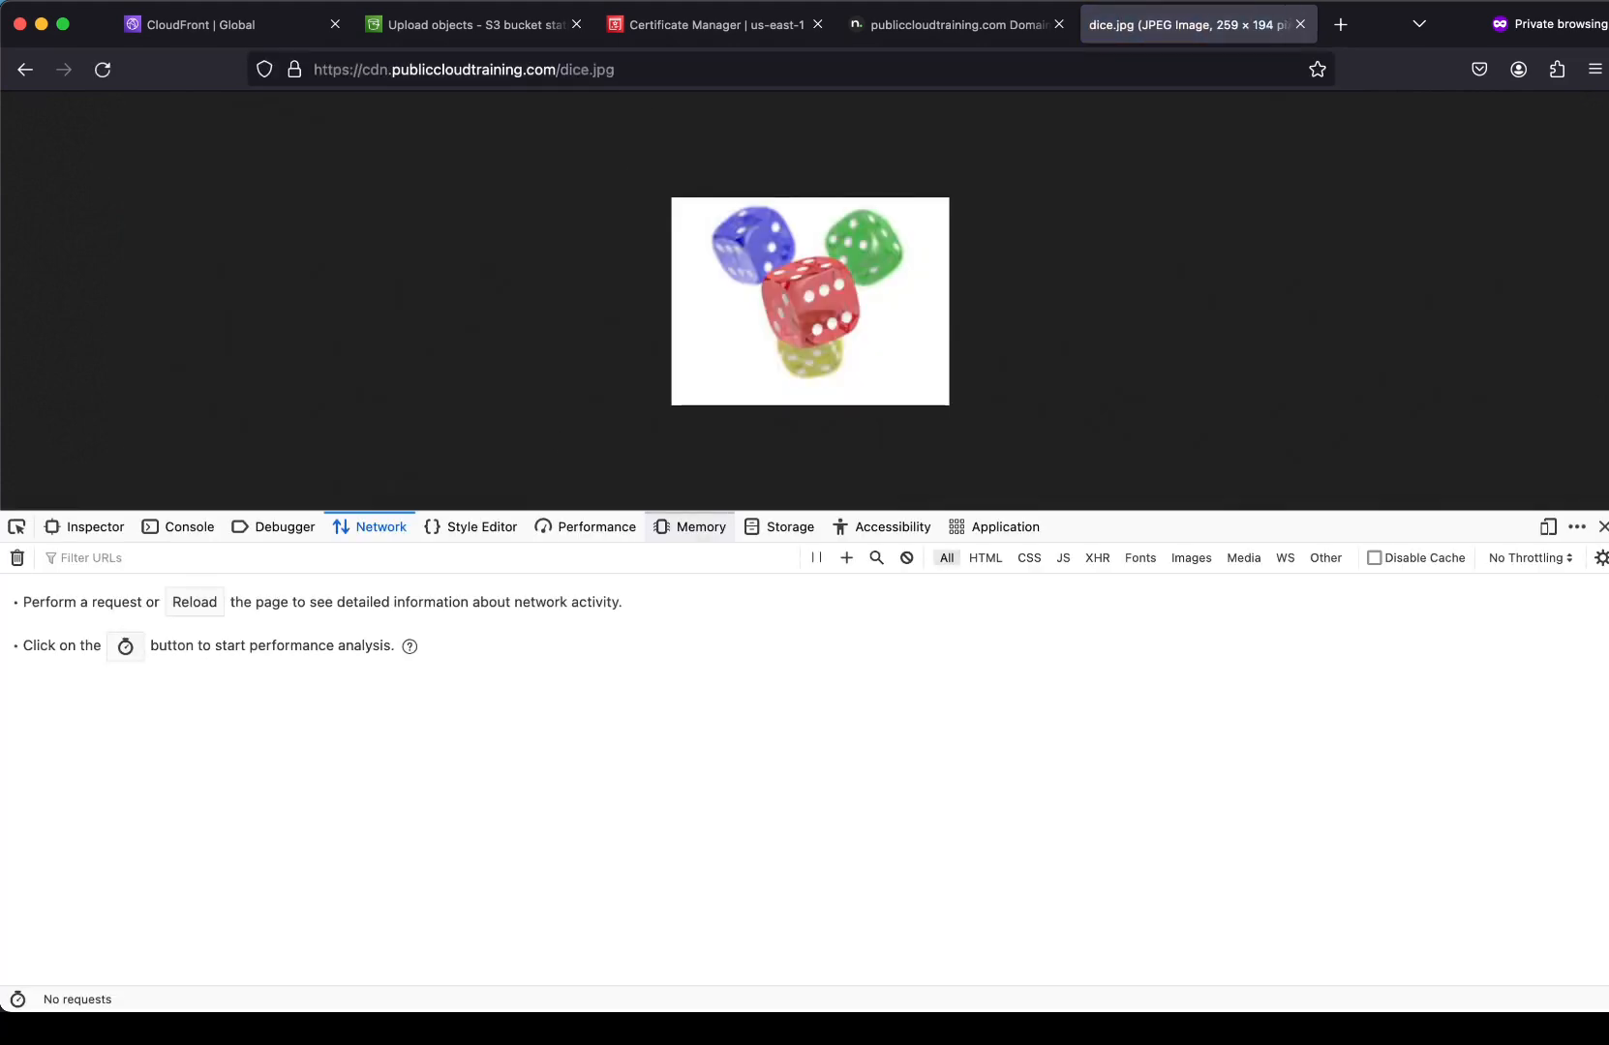
Reload dice.jpg and view its headers showing server AmazonS3 and x-cache Hit from cloudfront.
click(103, 68)
click(270, 617)
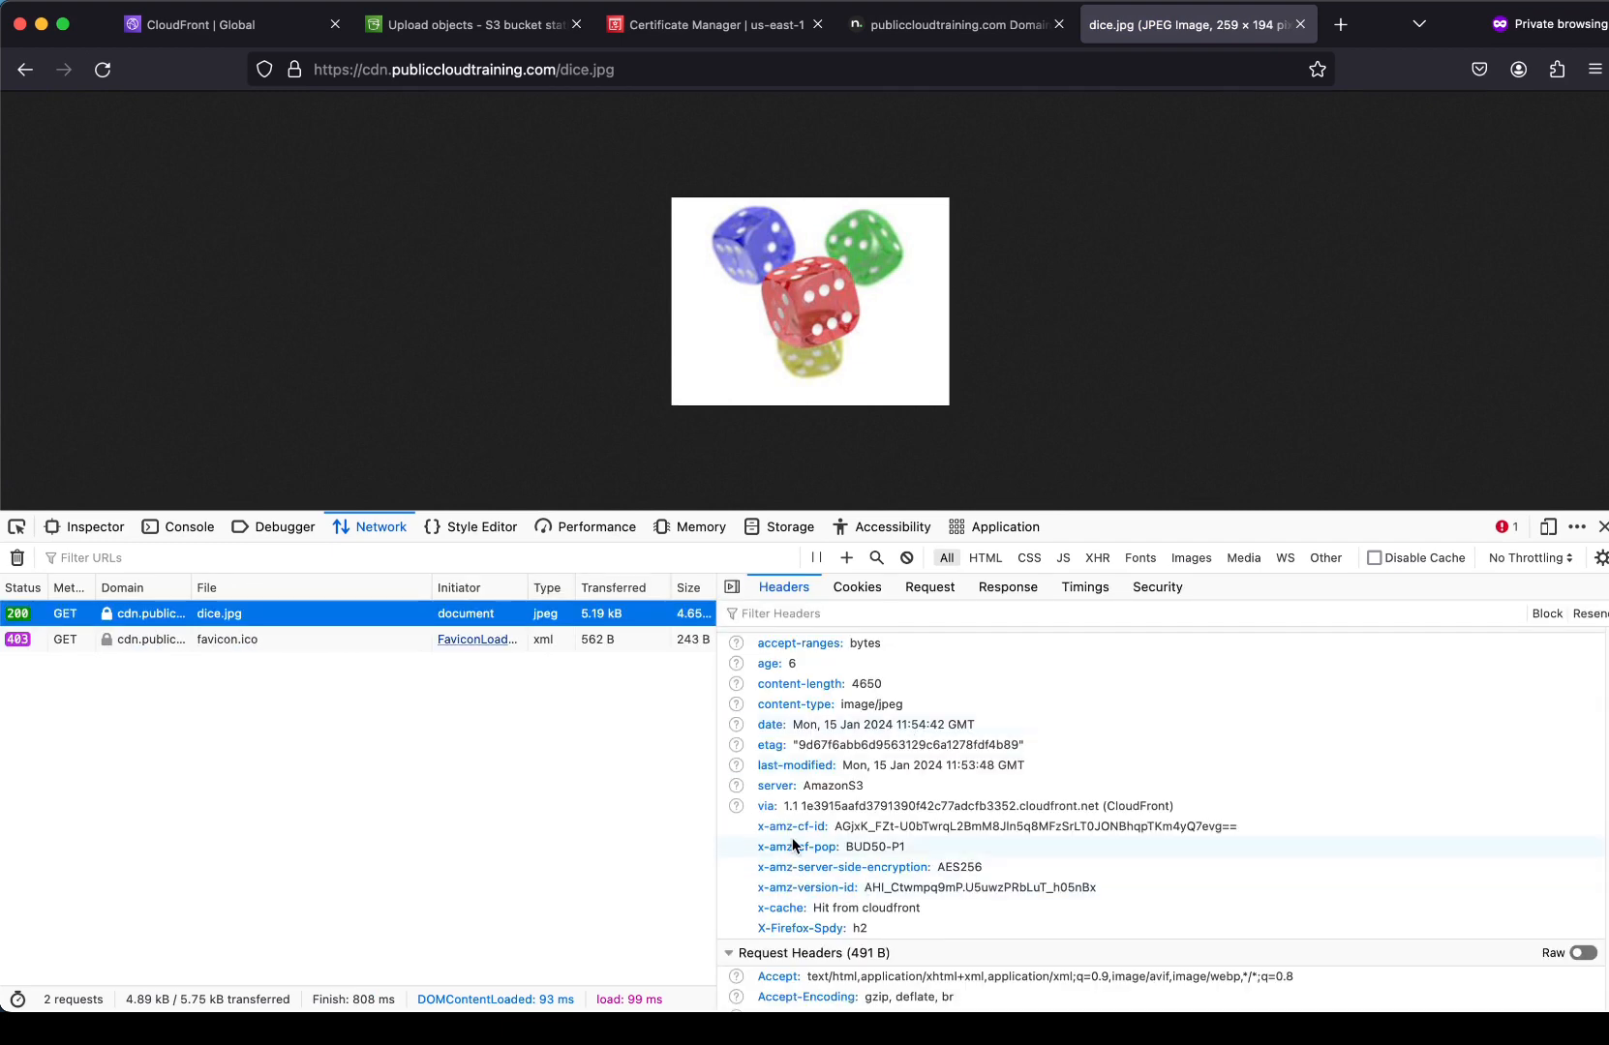